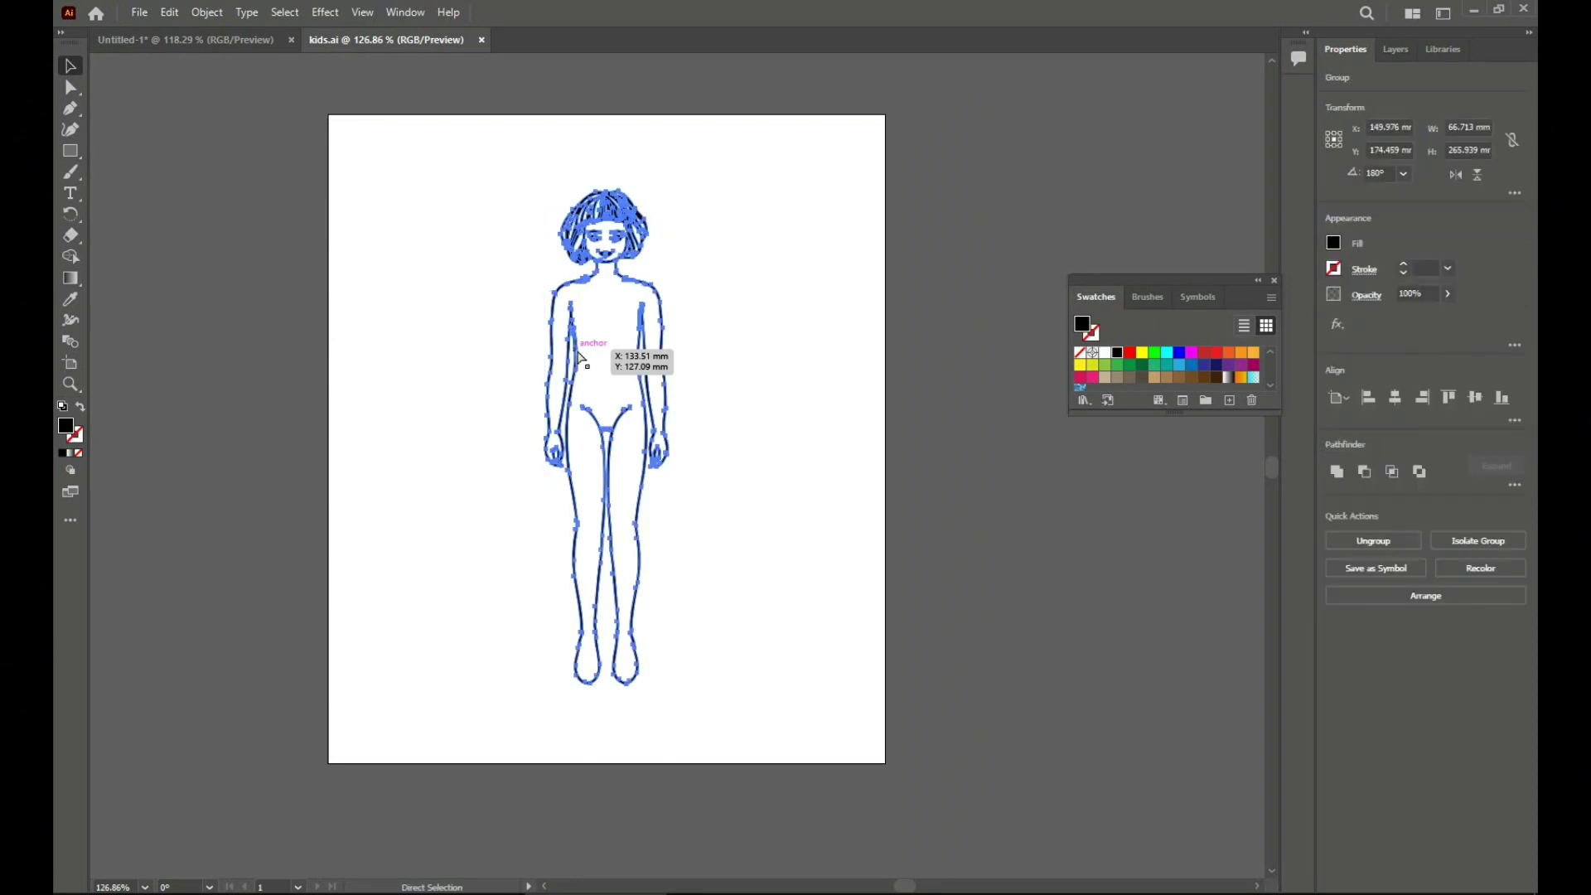
# Copy the selected figure group from kids.ai and paste it into the Untitled-1 document
pyautogui.hotkey('ctrl', 'c')
pyautogui.click(199, 41)
pyautogui.hotkey('ctrl', 'v')
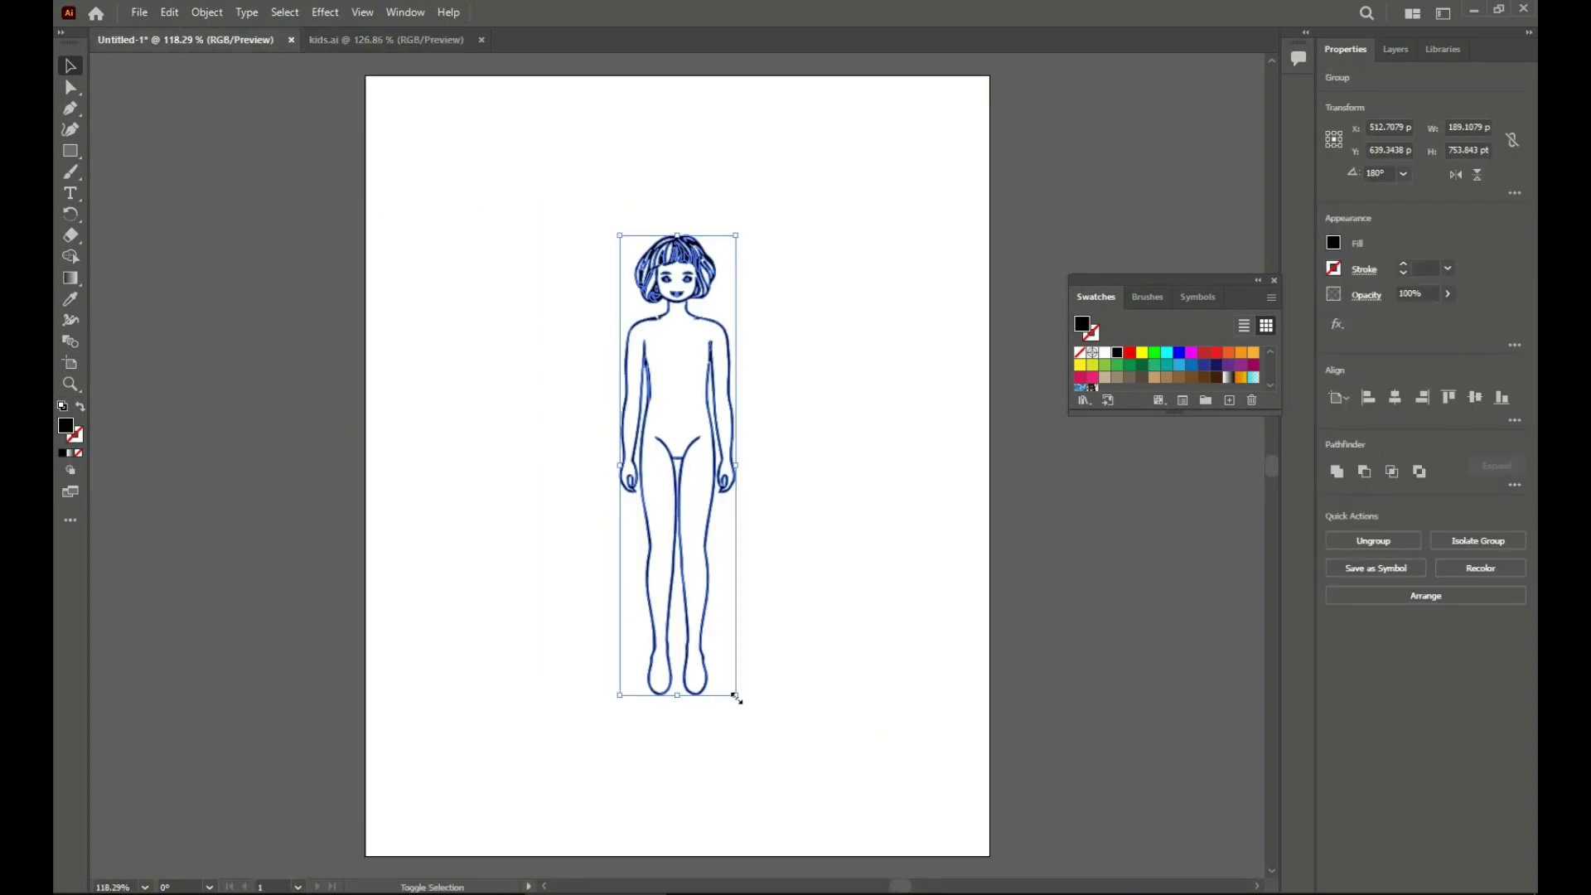
# Enlarge the pasted figure until its feet nearly reach the artboard's lower edge, and centre it horizontally
pyautogui.moveTo(736, 698); pyautogui.dragTo(770, 828)
pyautogui.click(1011, 434)
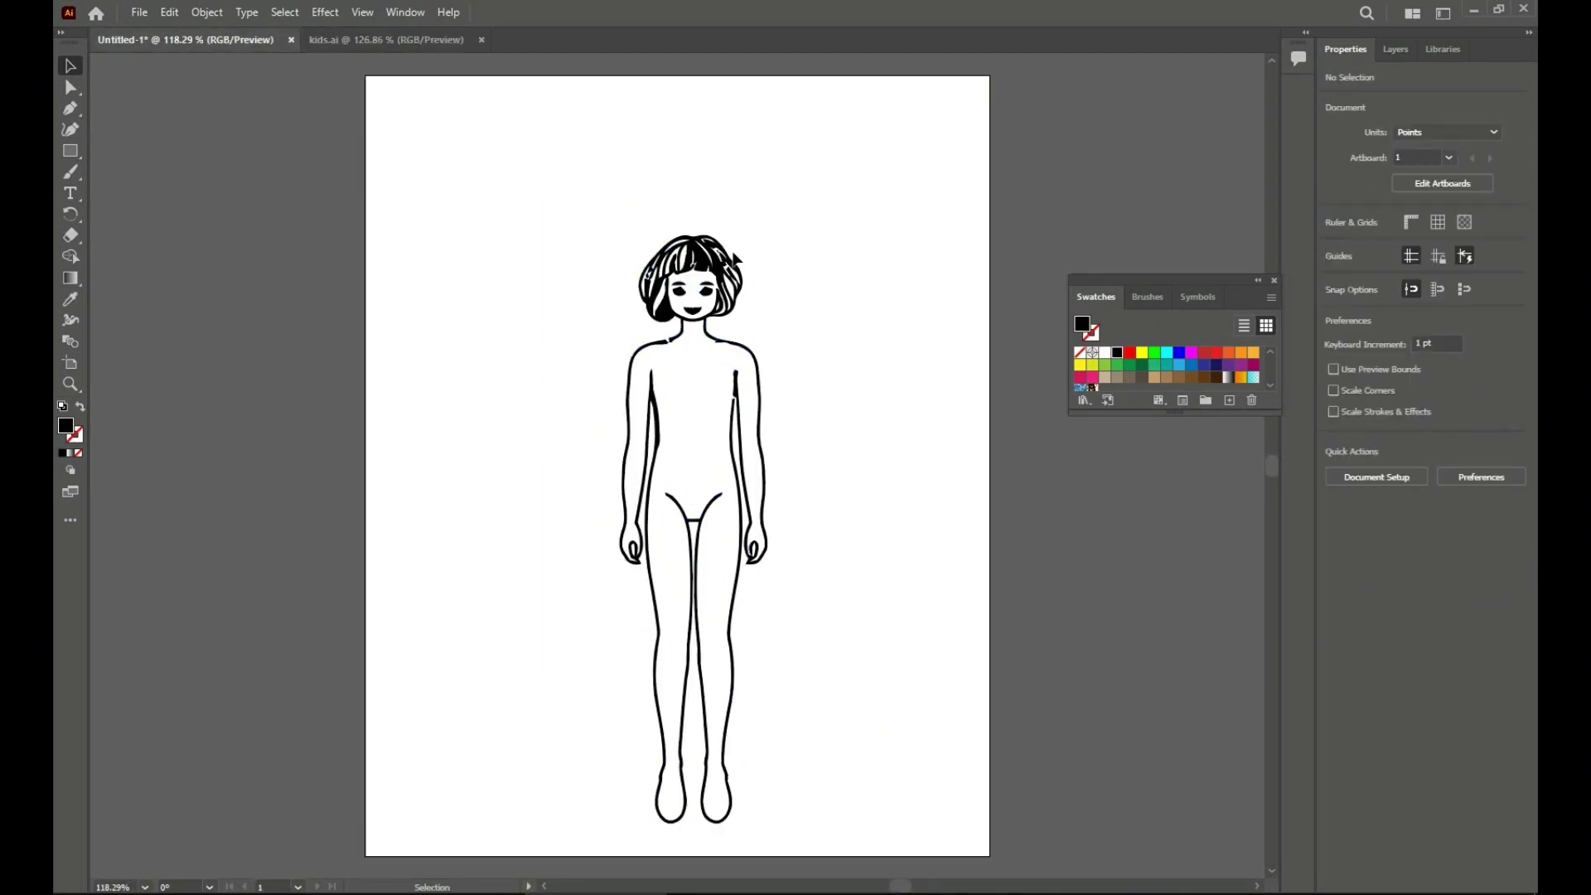
pyautogui.moveTo(735, 259); pyautogui.dragTo(719, 262)
pyautogui.click(829, 309)
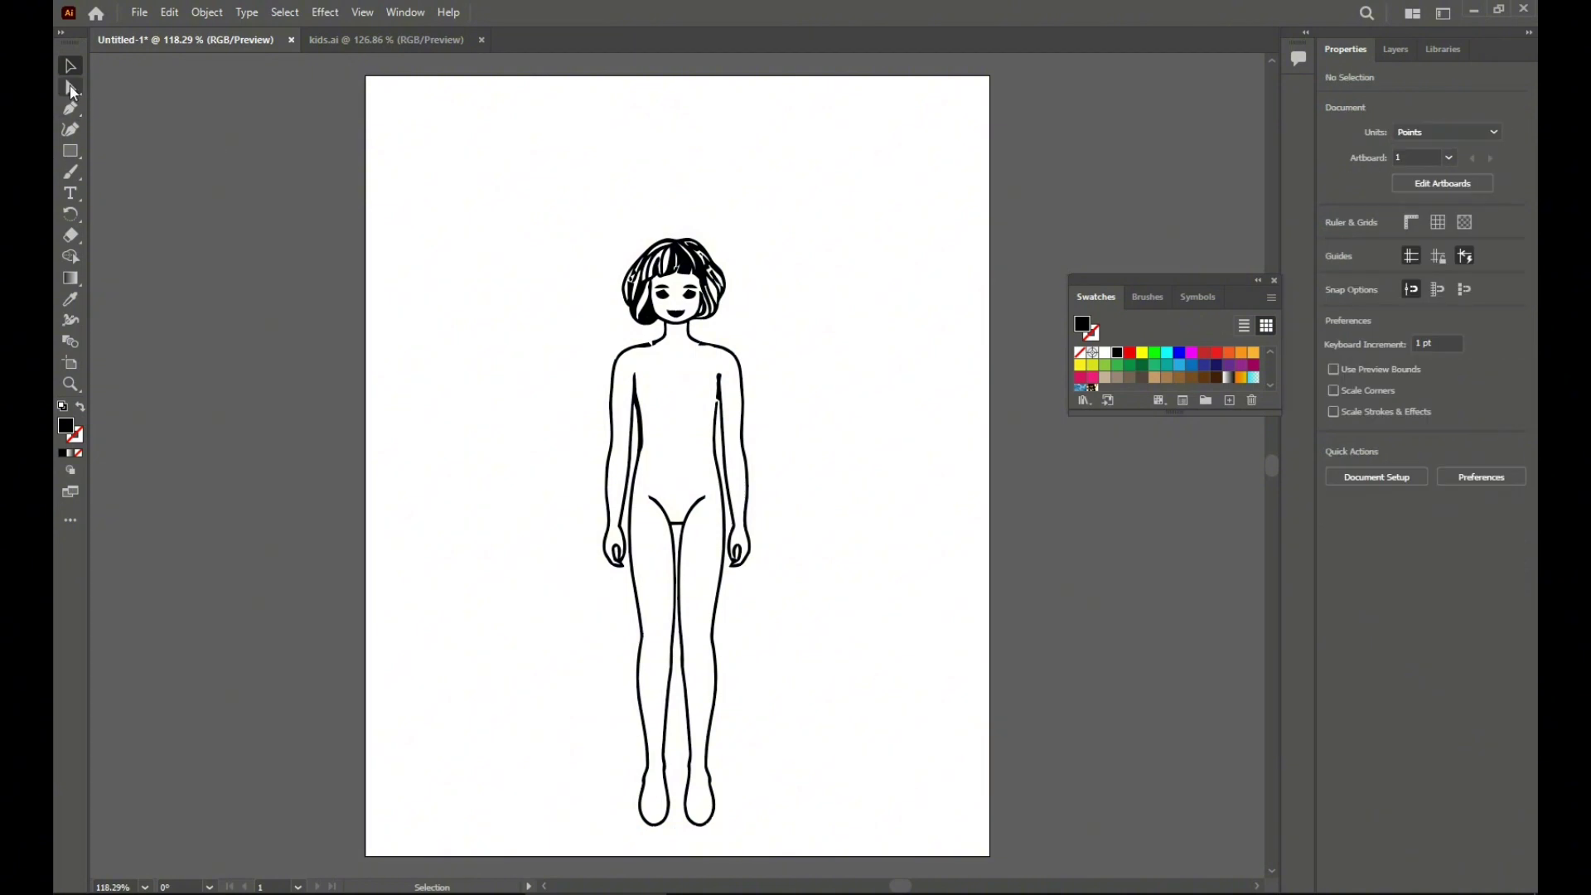
# Trace the lower outline of a short-sleeved top with the Pen tool, from one sleeve hem along the sides and waist to the other
pyautogui.click(71, 107)
pyautogui.click(611, 397)
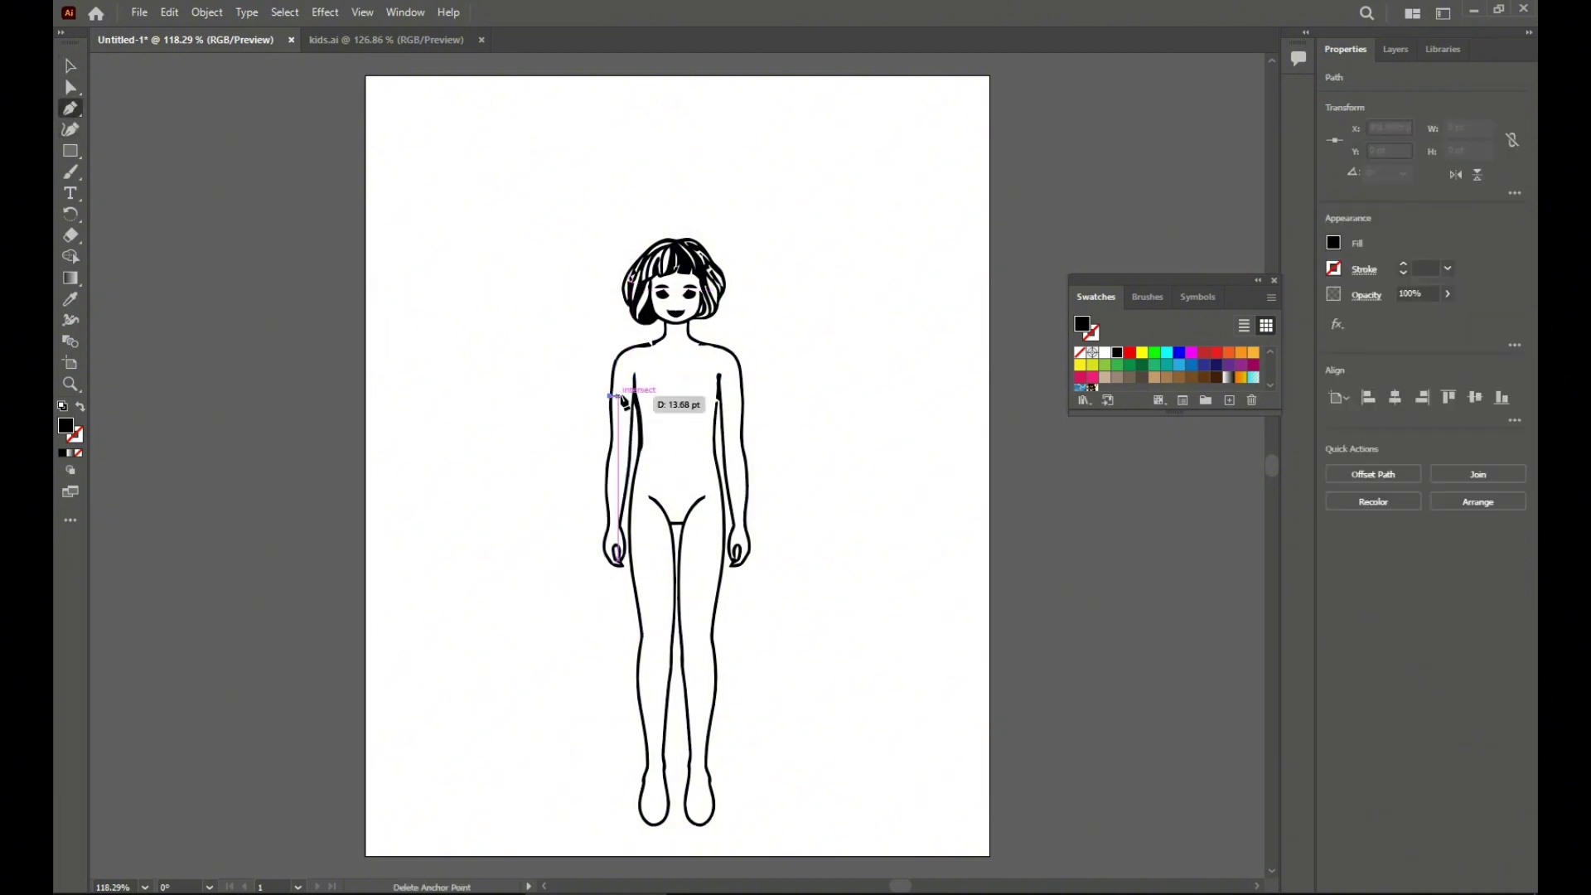
pyautogui.click(633, 373)
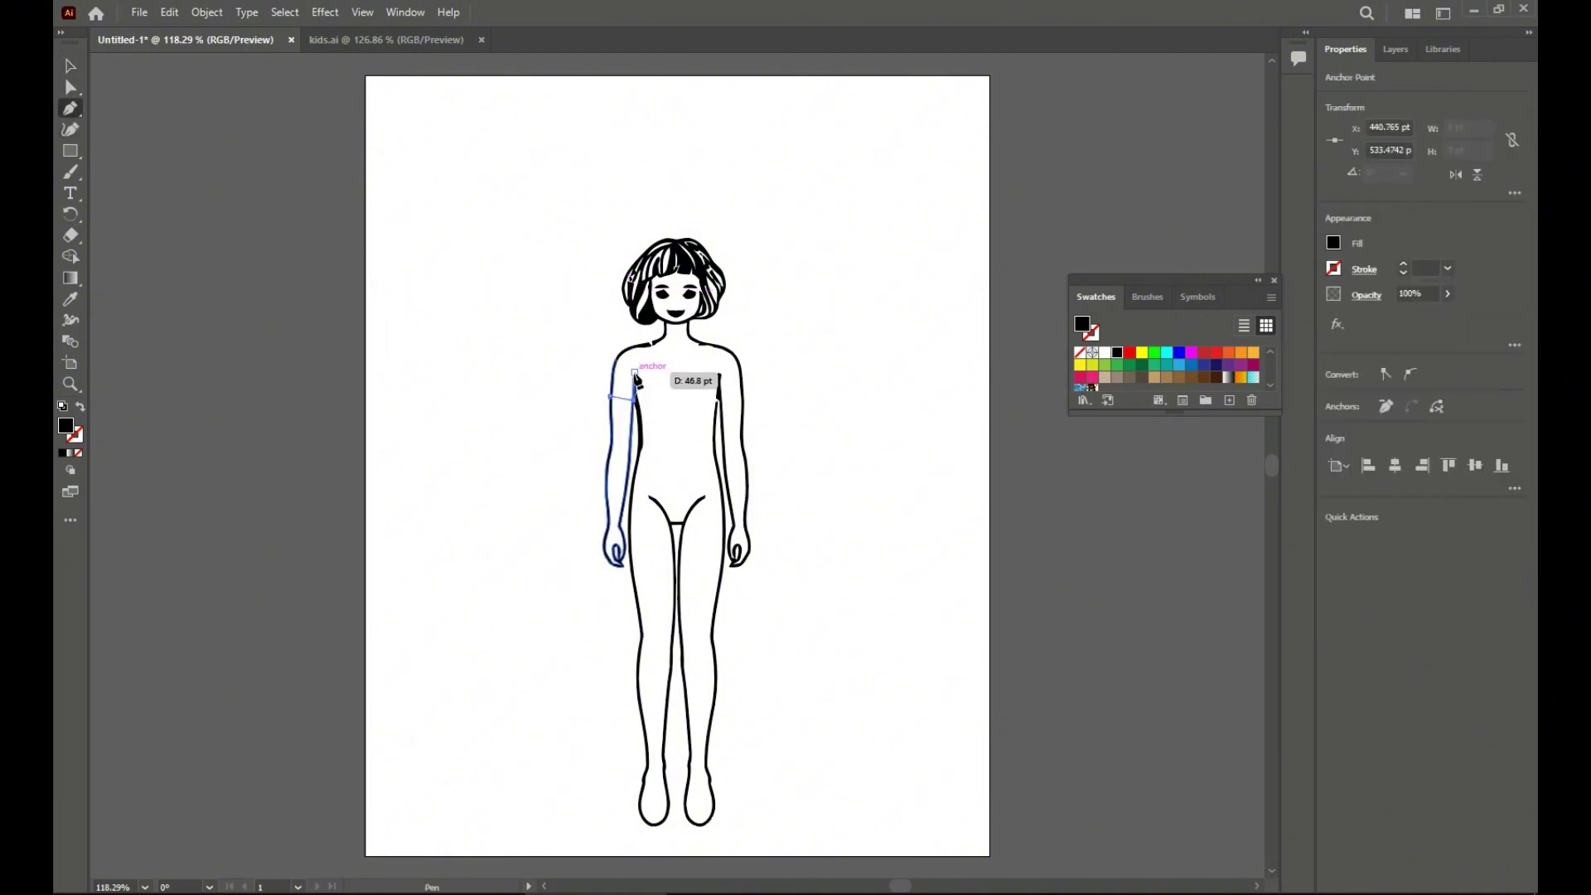
pyautogui.click(643, 438)
pyautogui.click(635, 469)
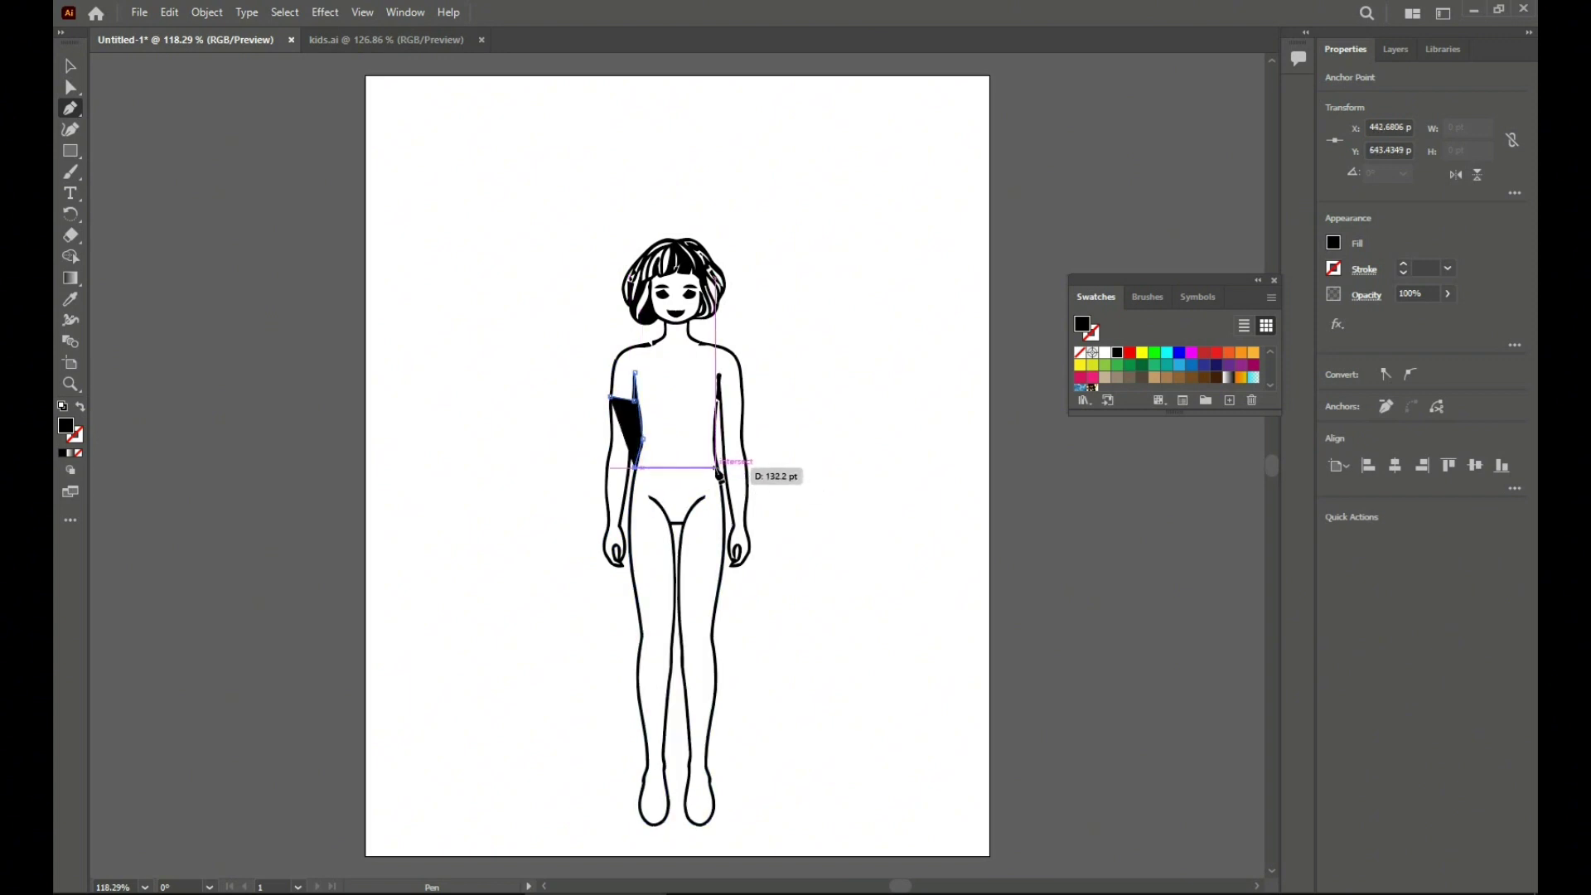
pyautogui.click(718, 469)
pyautogui.click(714, 433)
pyautogui.click(719, 378)
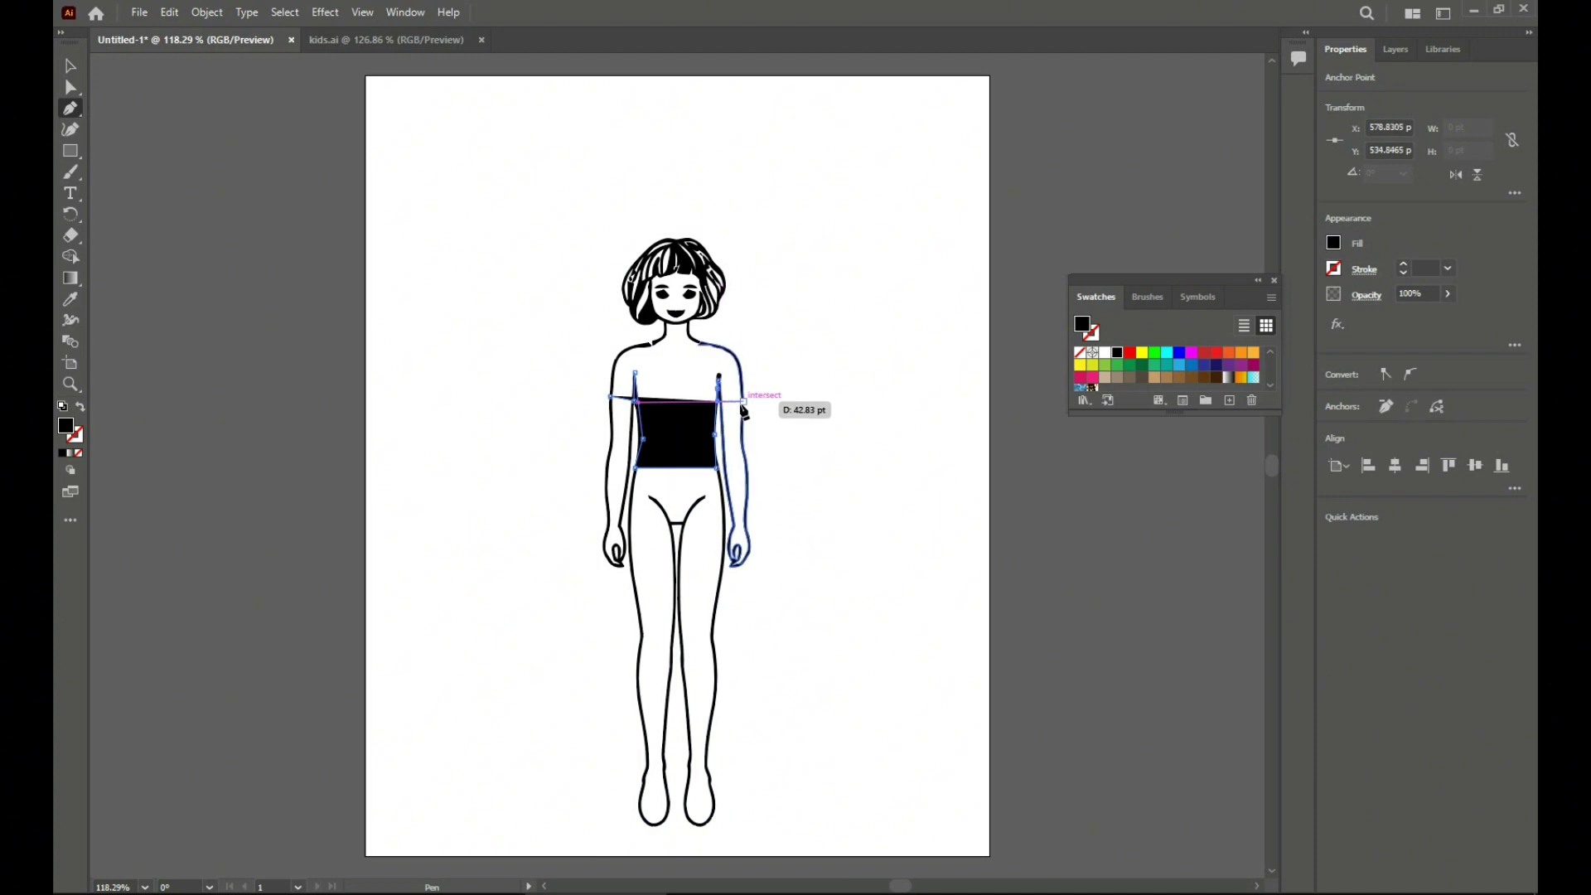
pyautogui.click(743, 404)
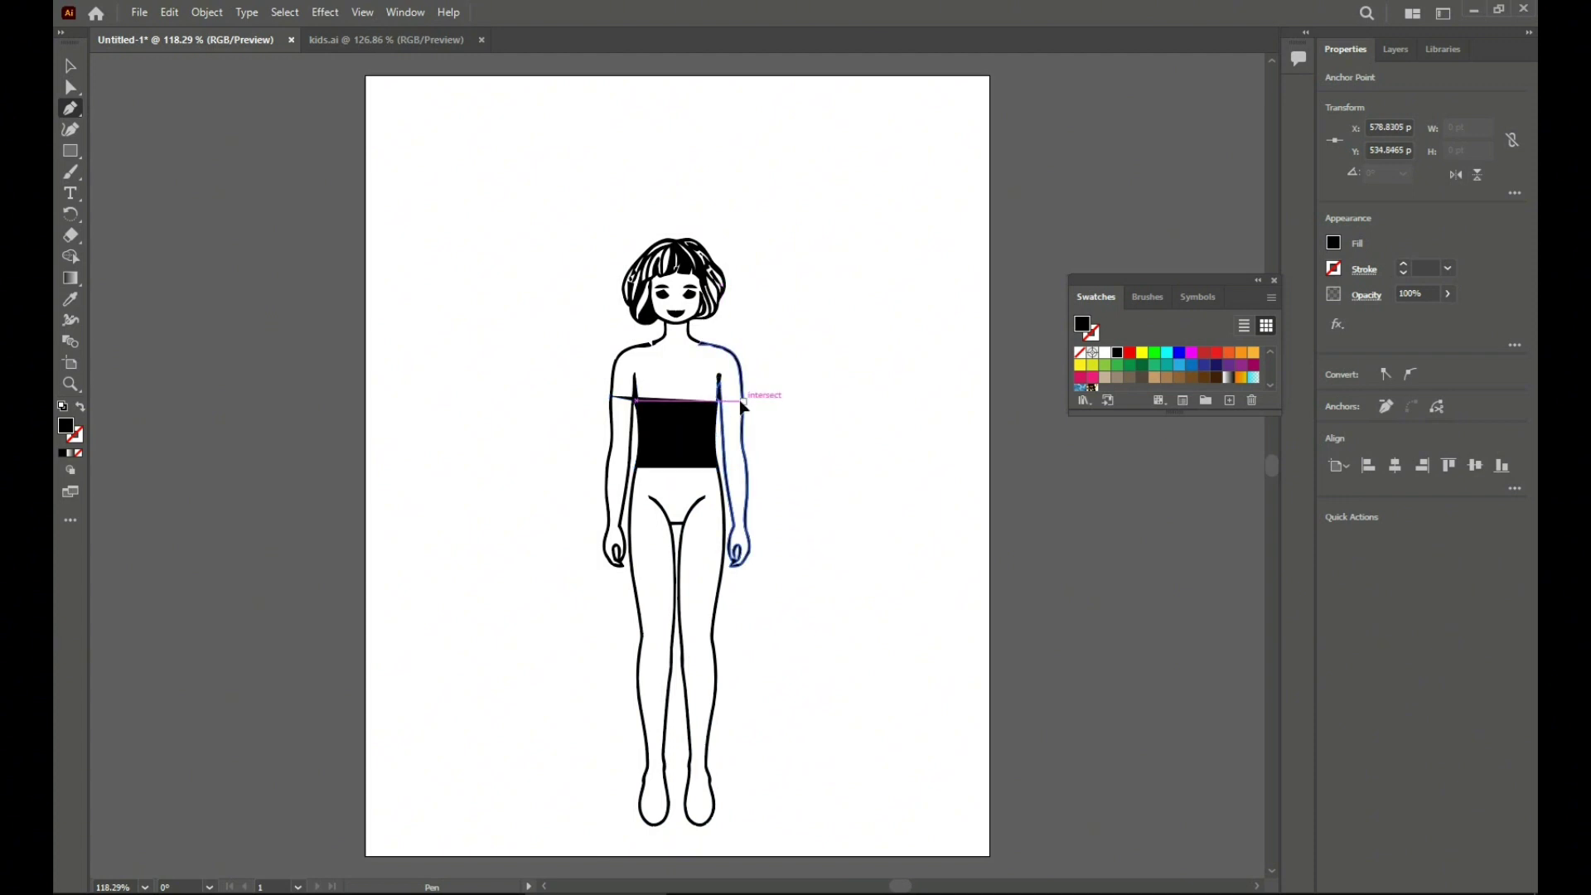
# Continue the top's outline over the shoulders and neckline, close it at the first sleeve hem, and deselect the shape
pyautogui.click(741, 370)
pyautogui.click(726, 346)
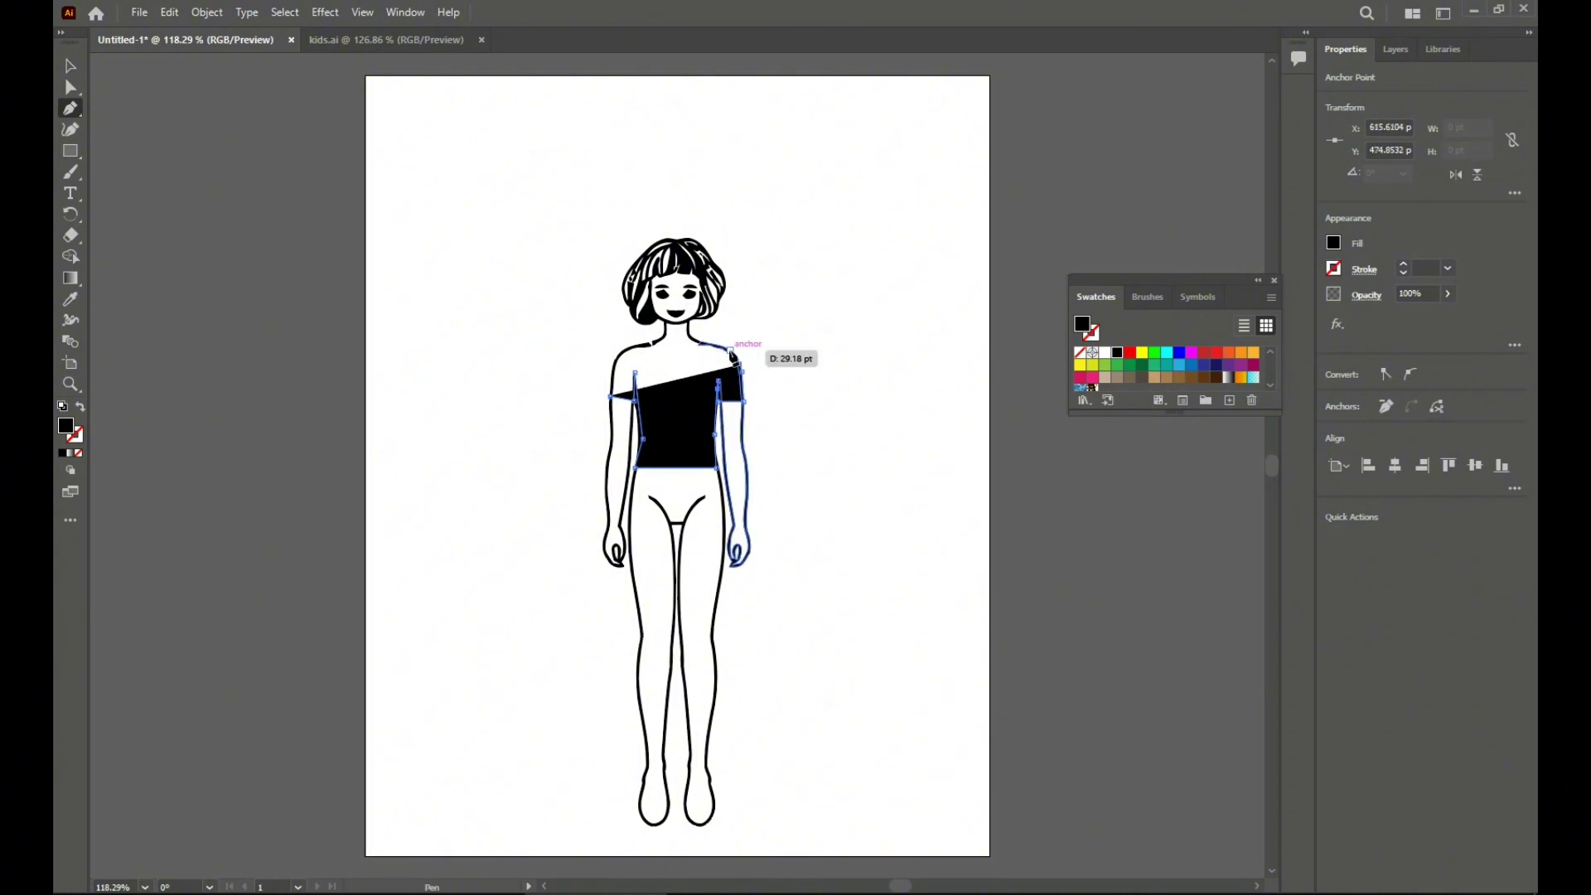
pyautogui.click(710, 351)
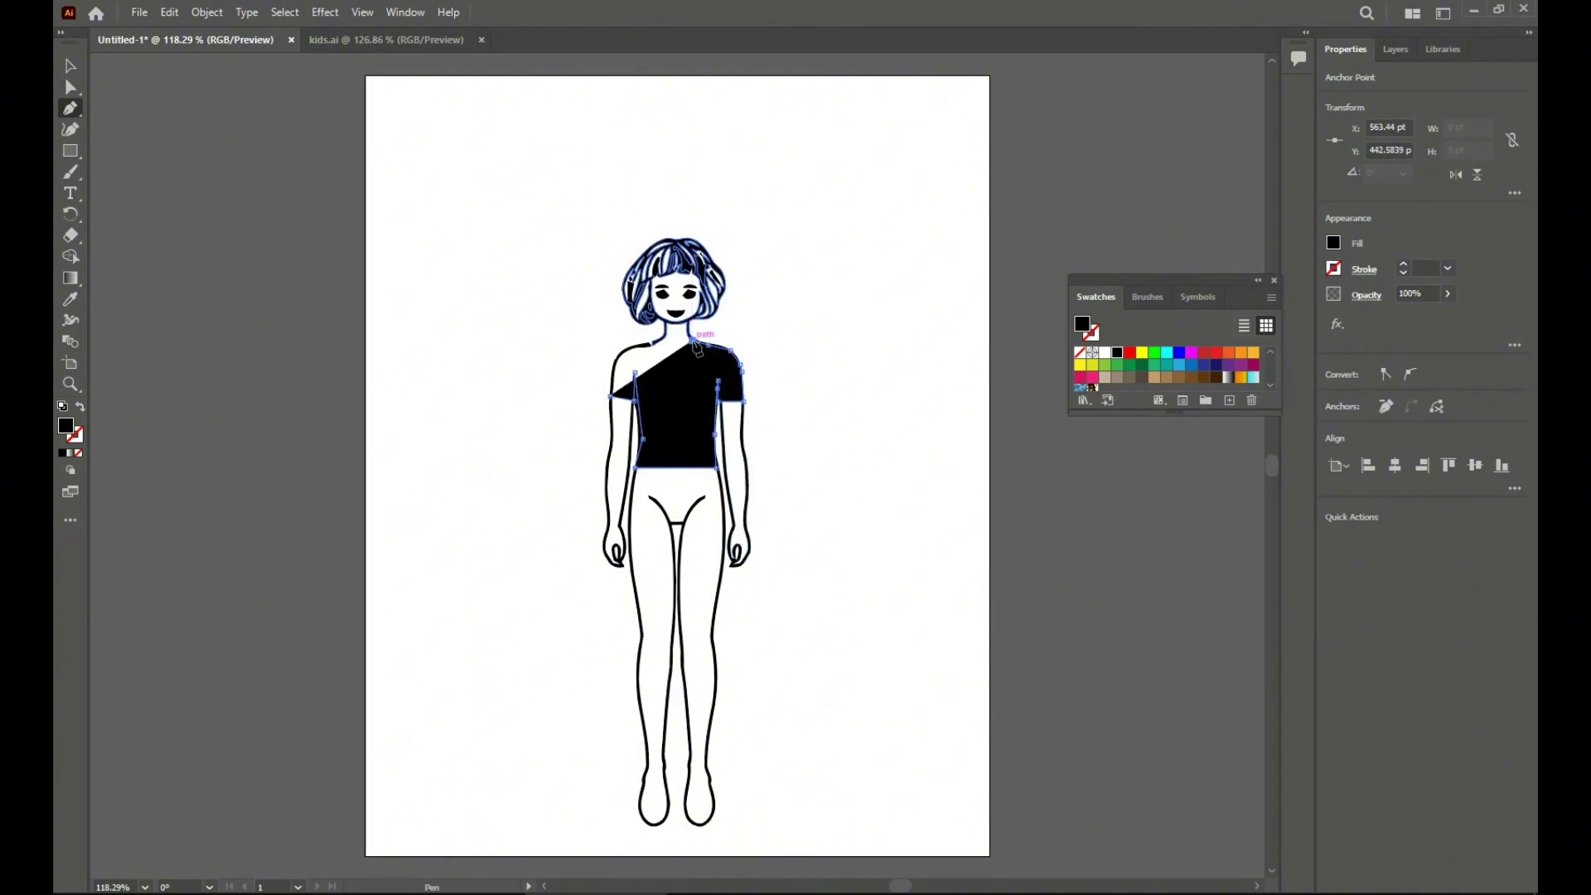
pyautogui.click(661, 342)
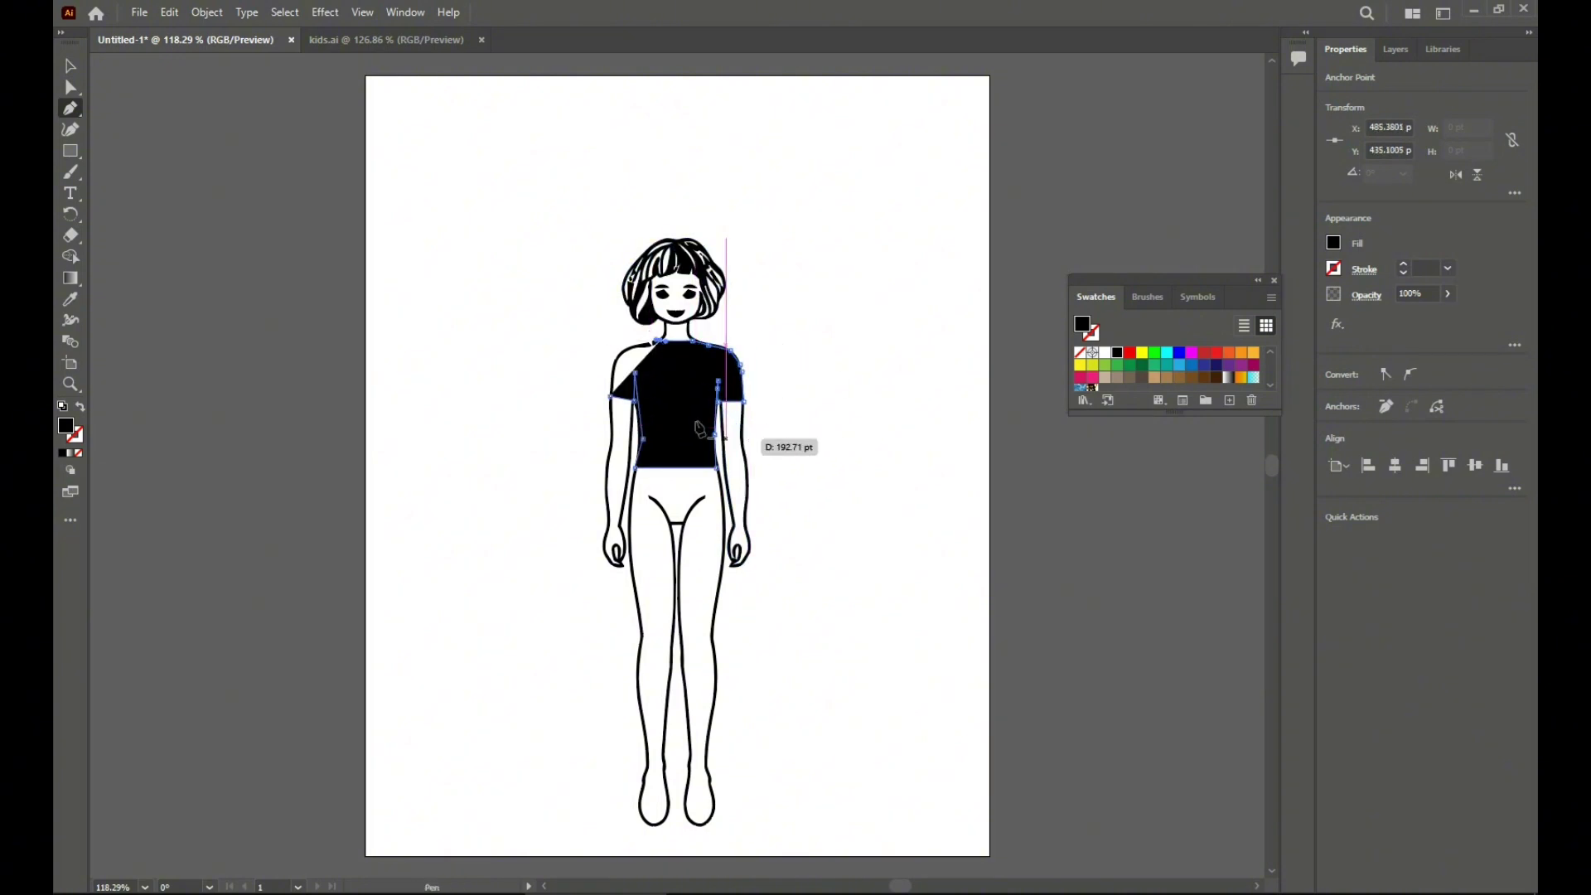
pyautogui.hotkey('ctrl', 'z')
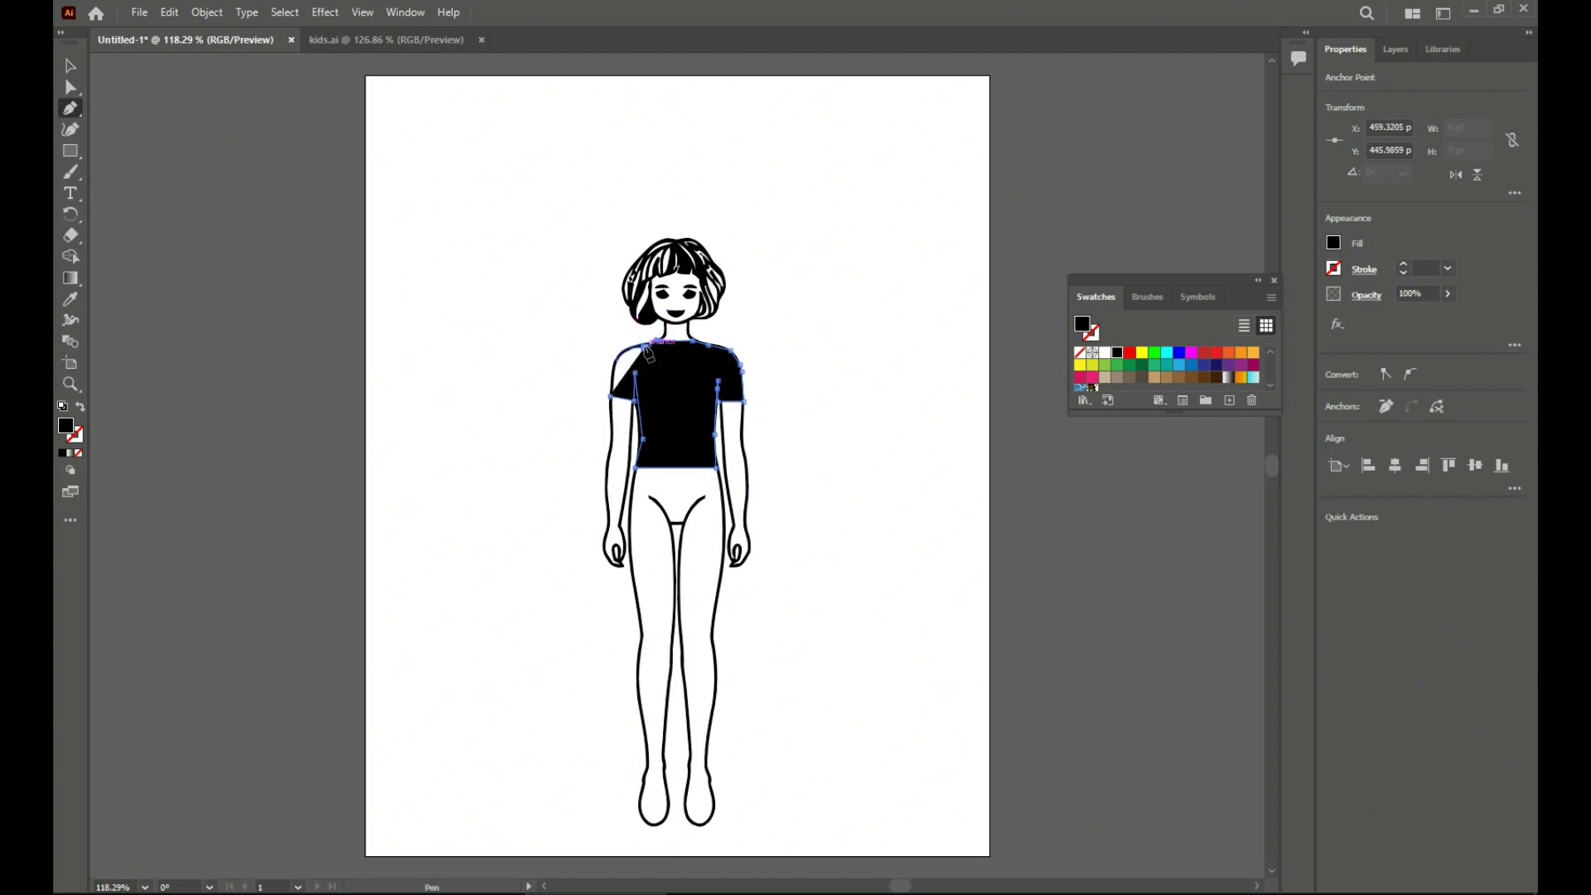
pyautogui.hotkey('ctrl', 'z')
pyautogui.click(649, 343)
pyautogui.click(633, 346)
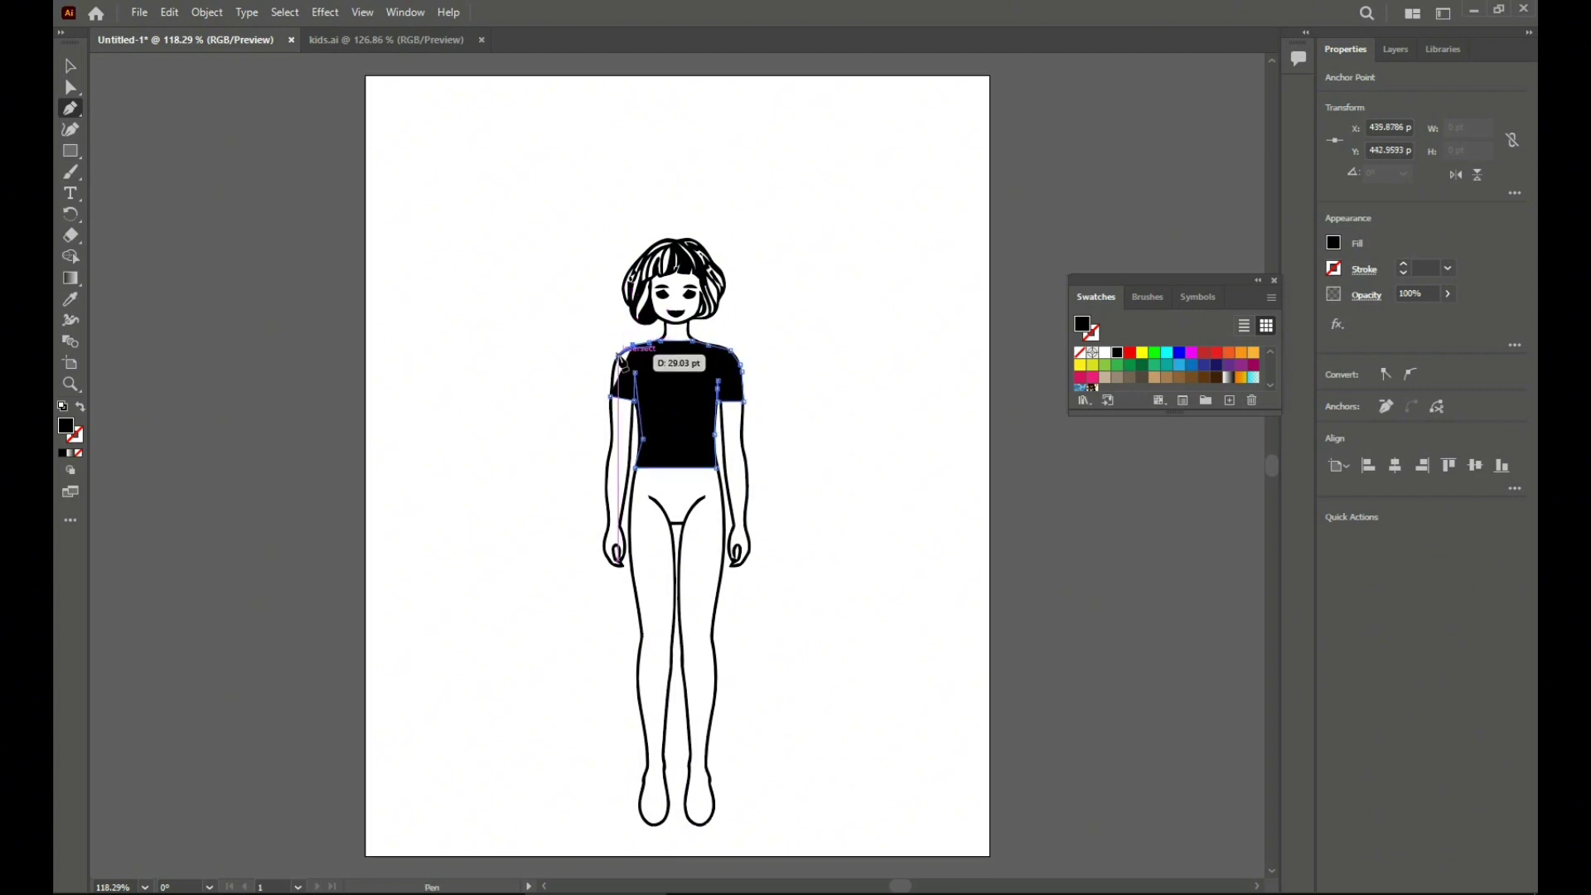
pyautogui.click(615, 360)
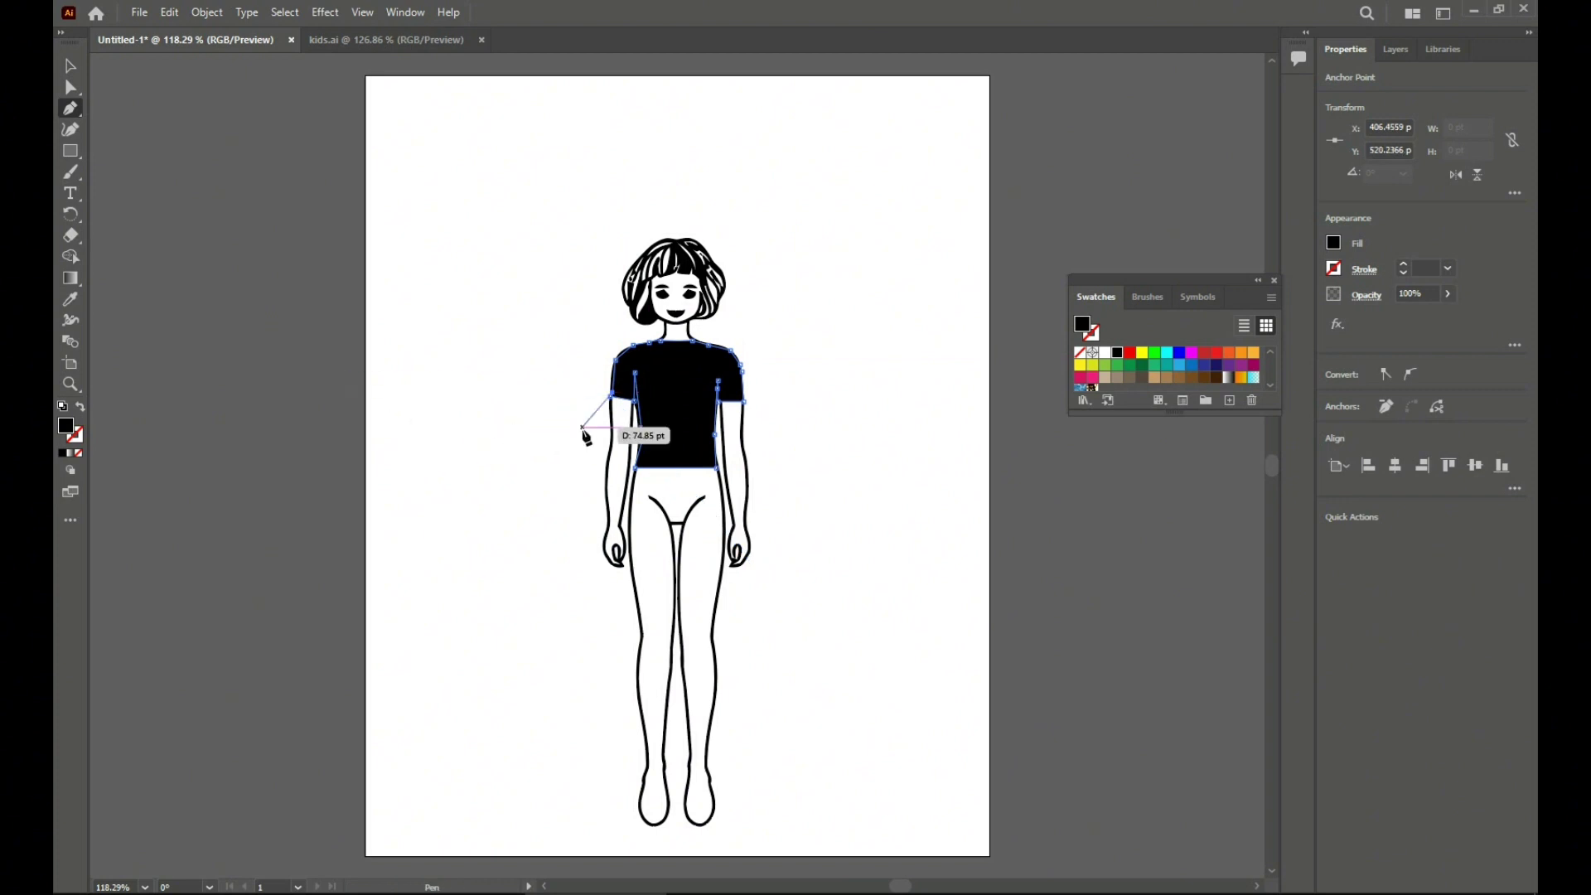
pyautogui.click(611, 403)
pyautogui.click(610, 401)
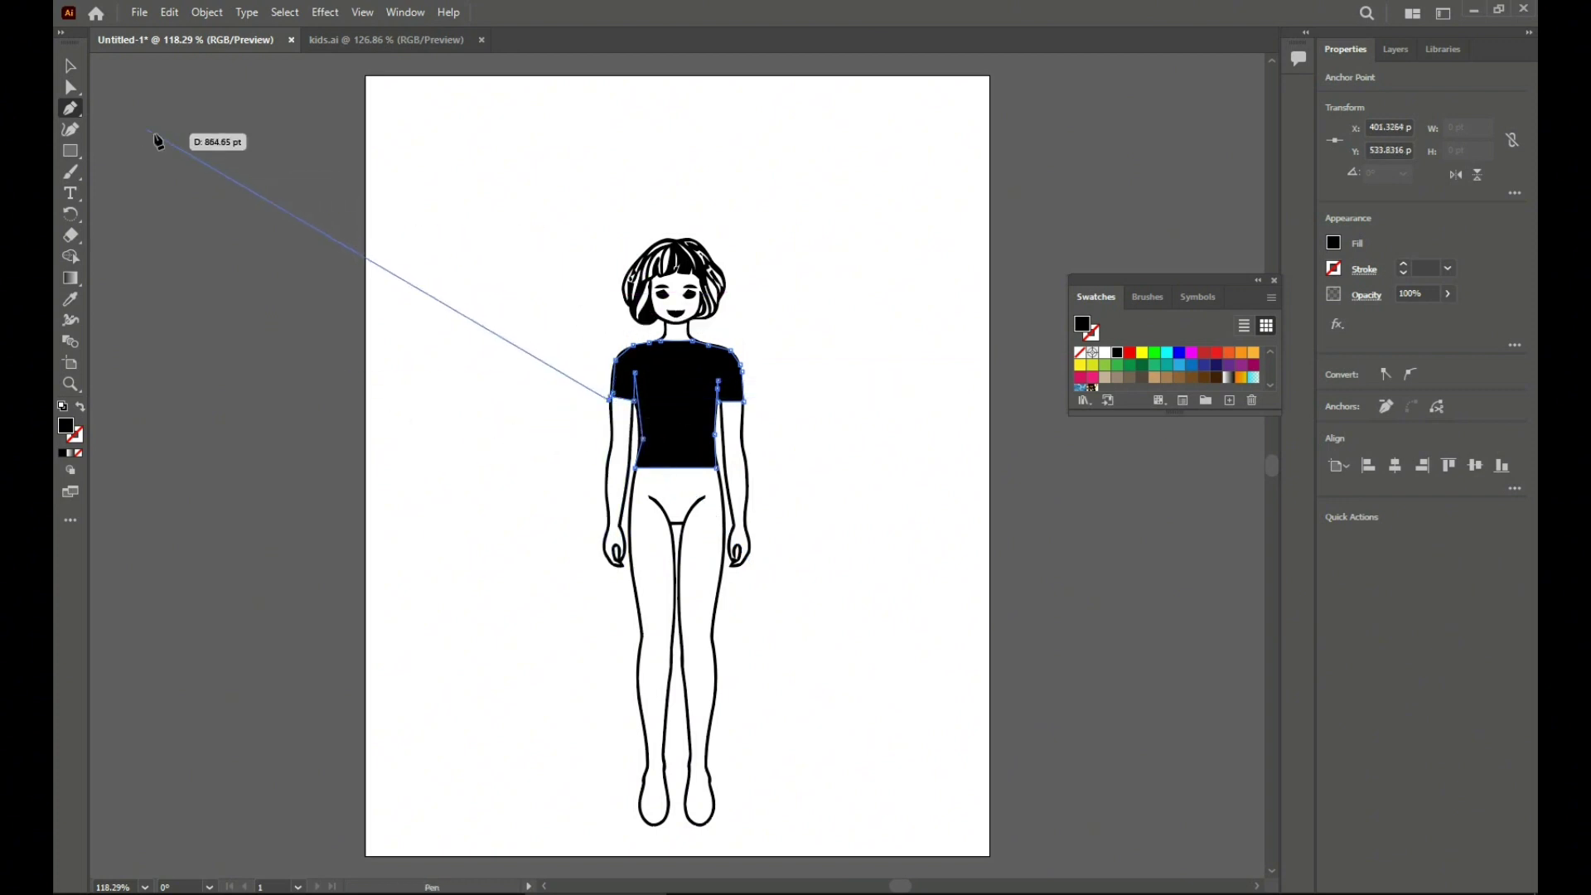
pyautogui.press('v')
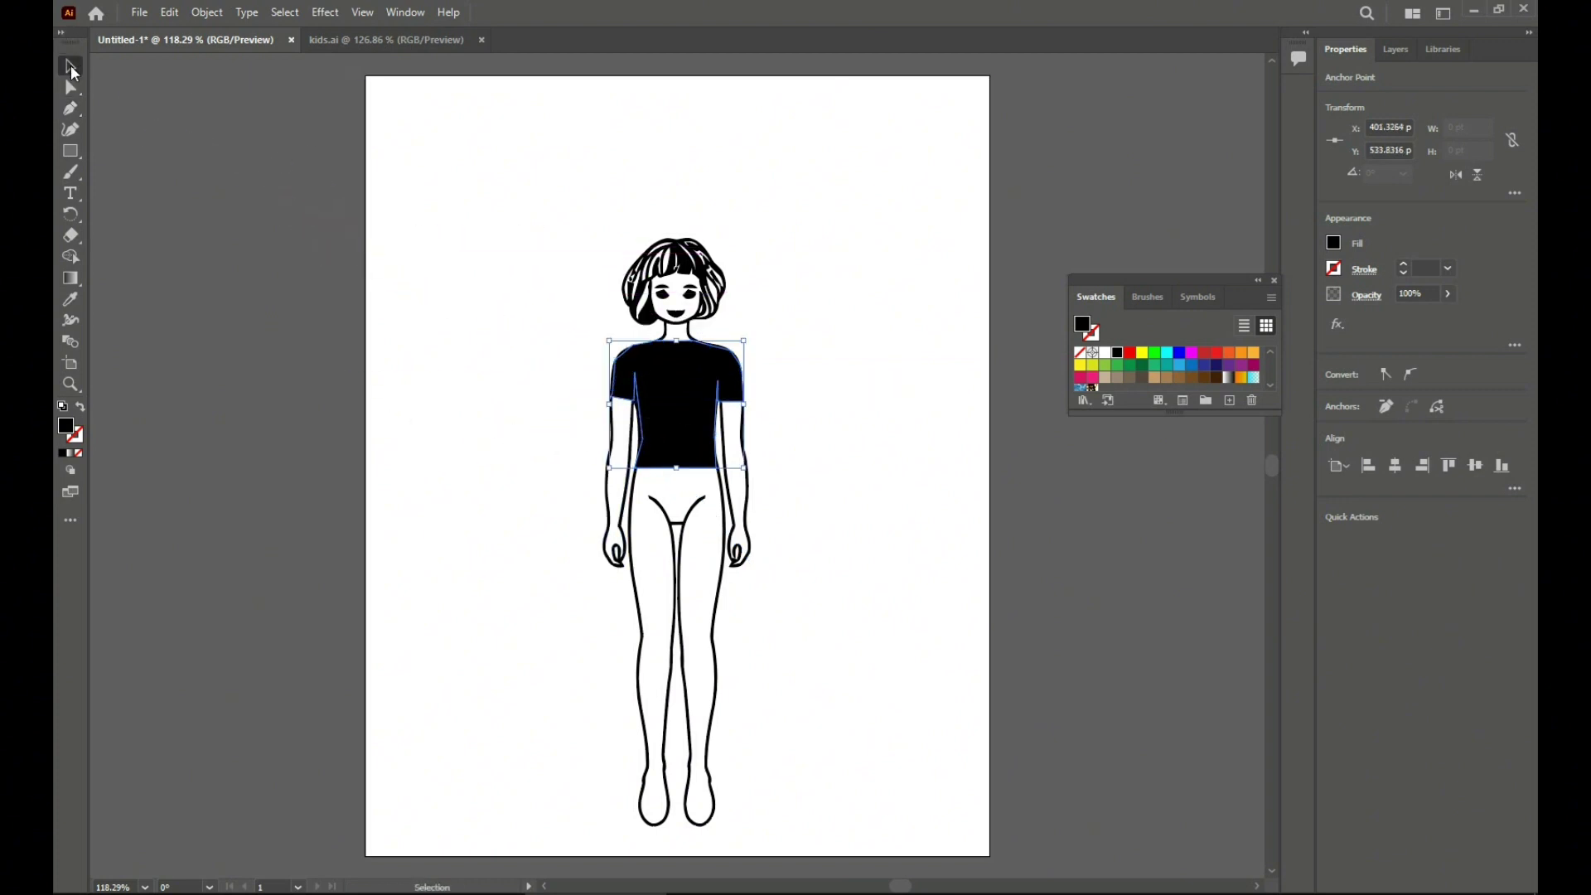
pyautogui.click(880, 587)
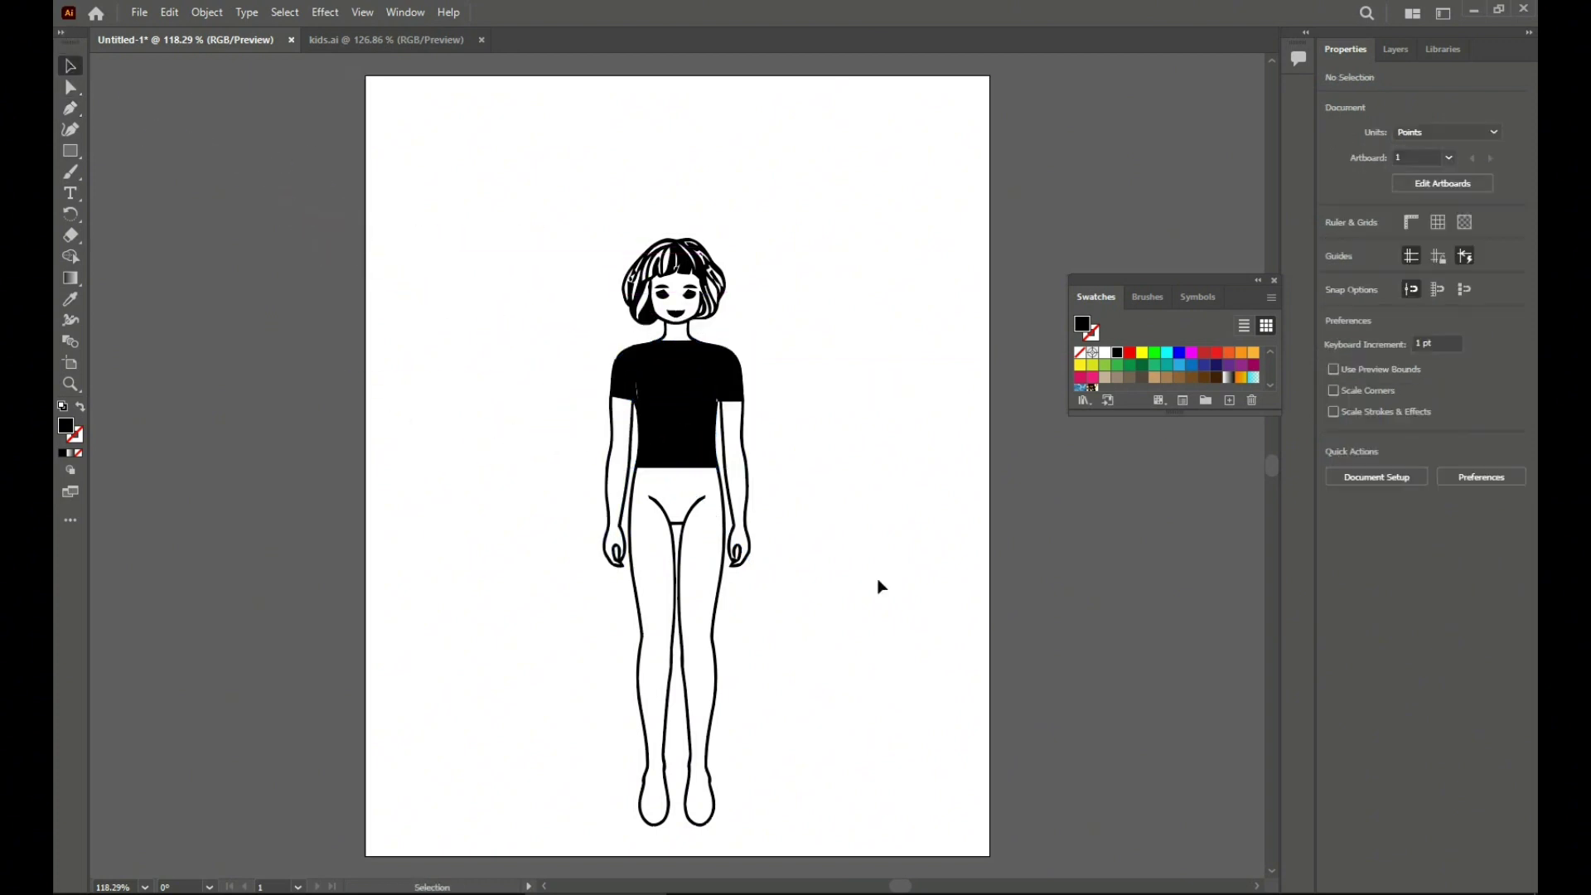
pyautogui.click(70, 108)
pyautogui.click(643, 452)
pyautogui.click(714, 453)
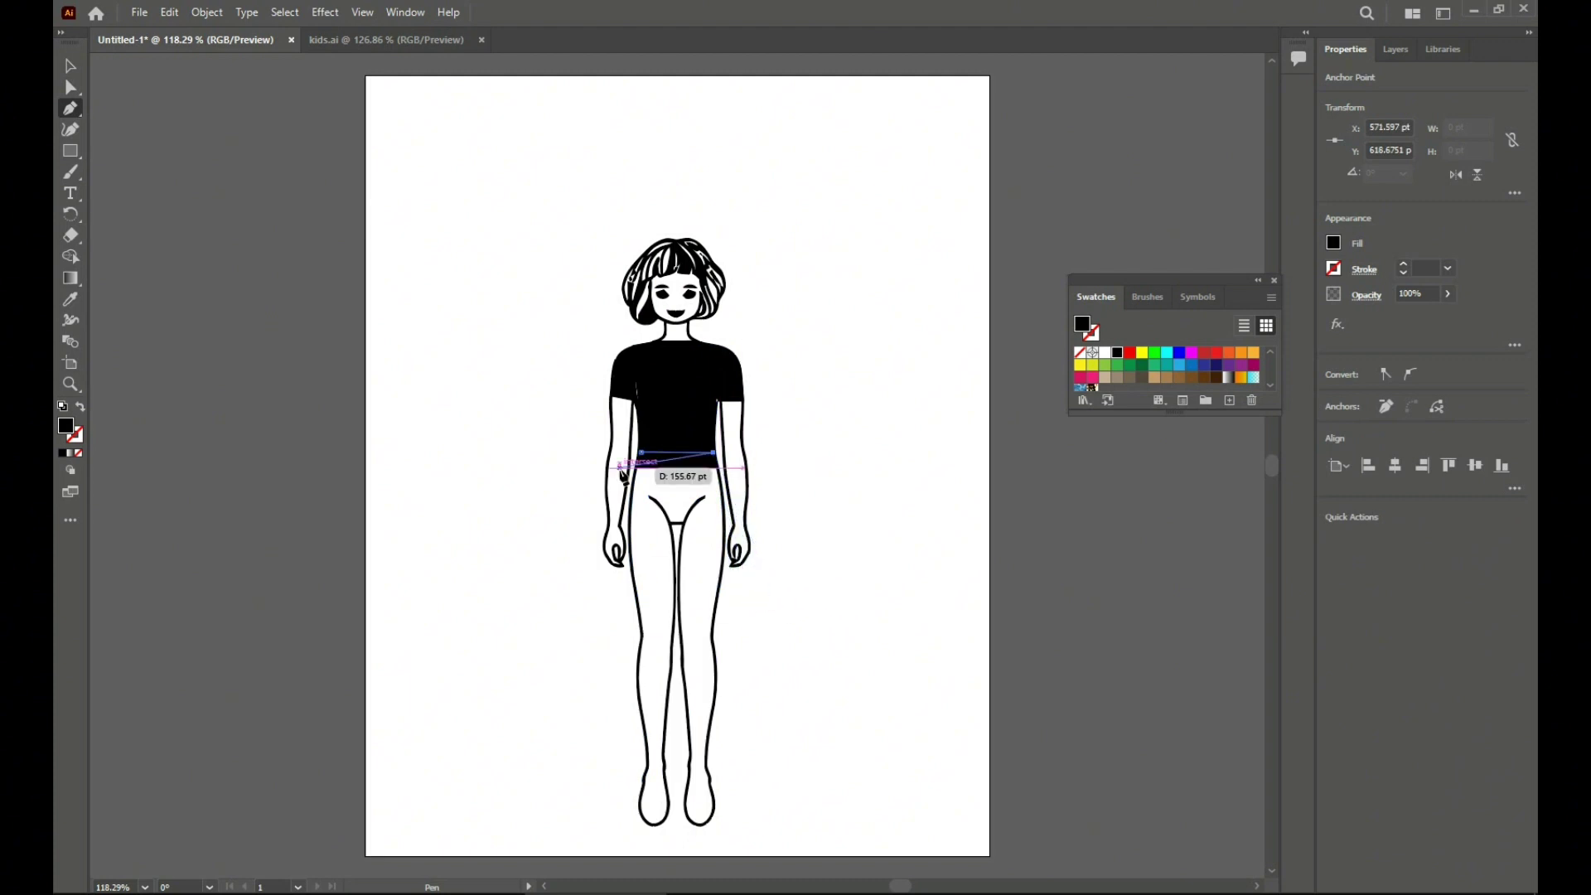
pyautogui.click(641, 452)
pyautogui.click(71, 84)
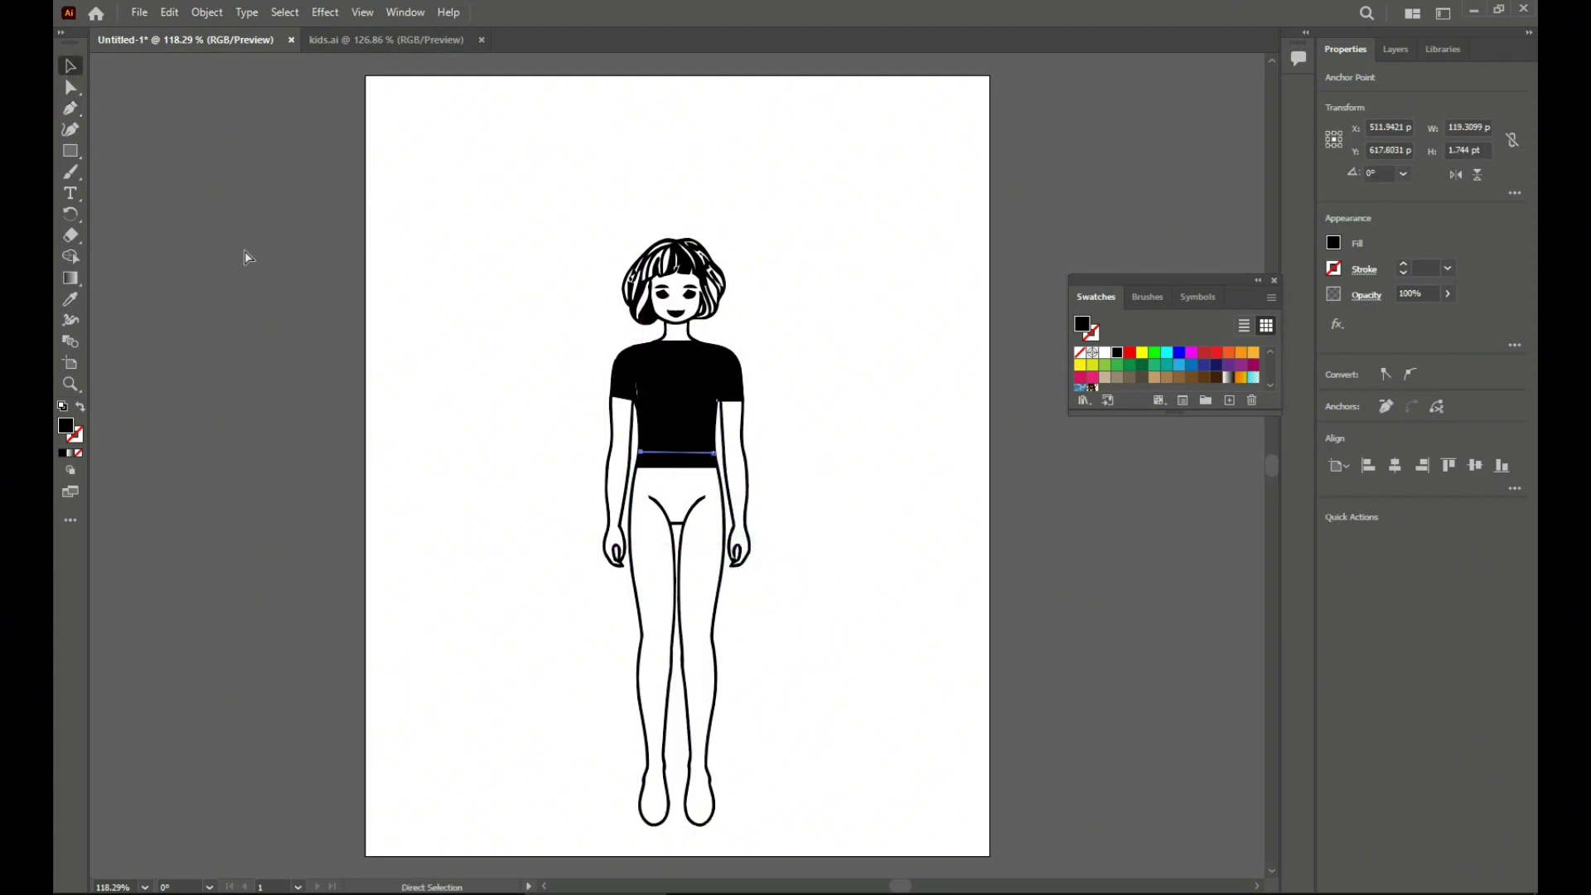
pyautogui.click(245, 254)
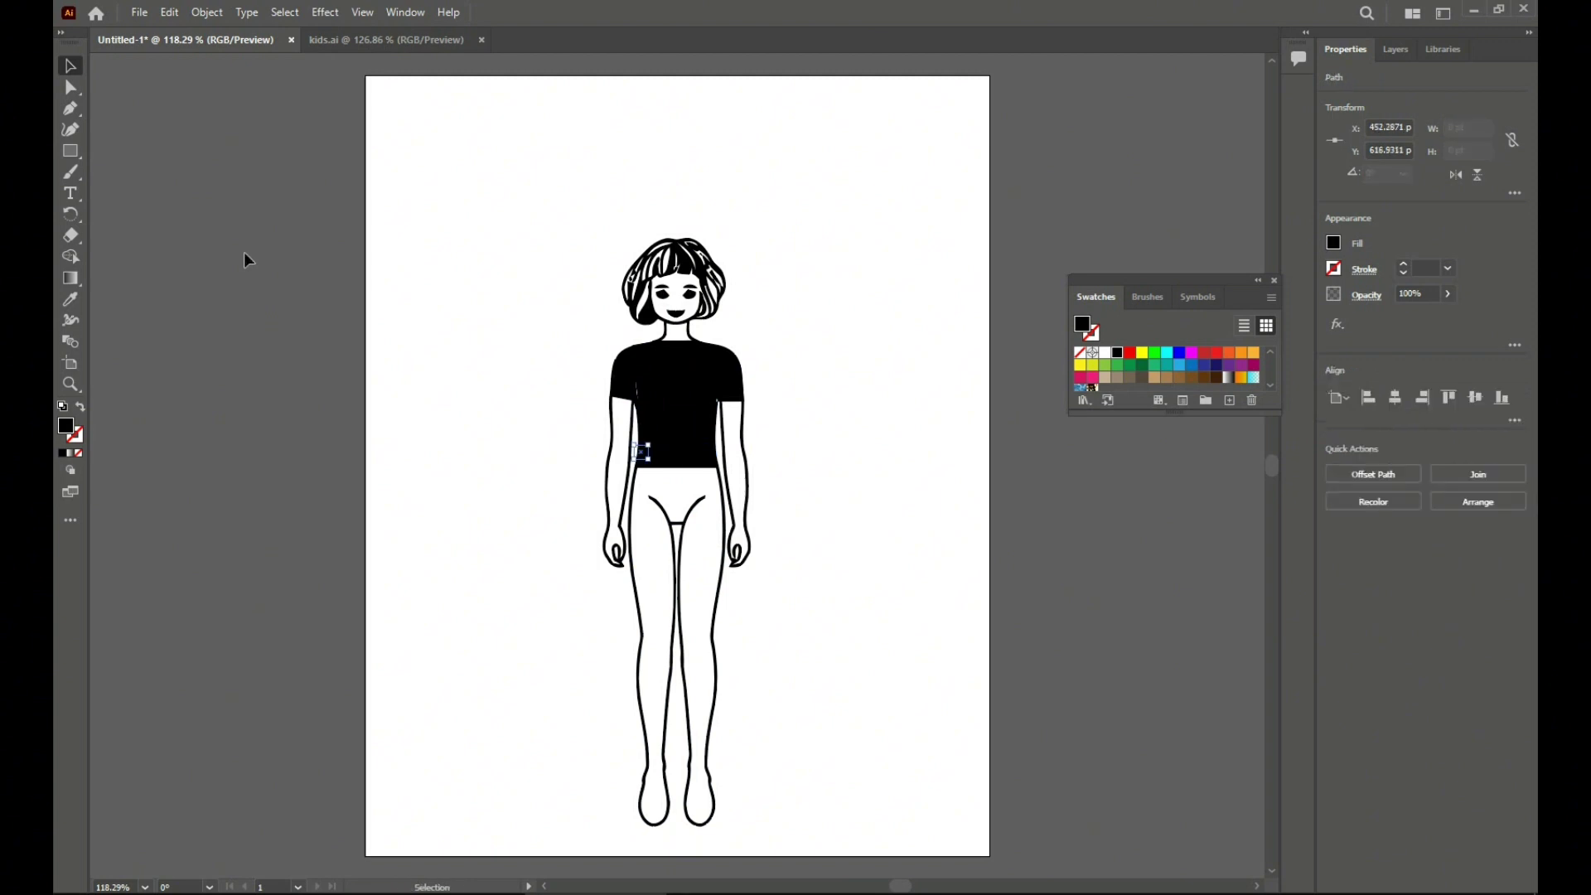
# Draw half of a flared skirt with a curved side from the waist centre using the Pen tool, and lengthen it to about 189 pt
pyautogui.press('p')
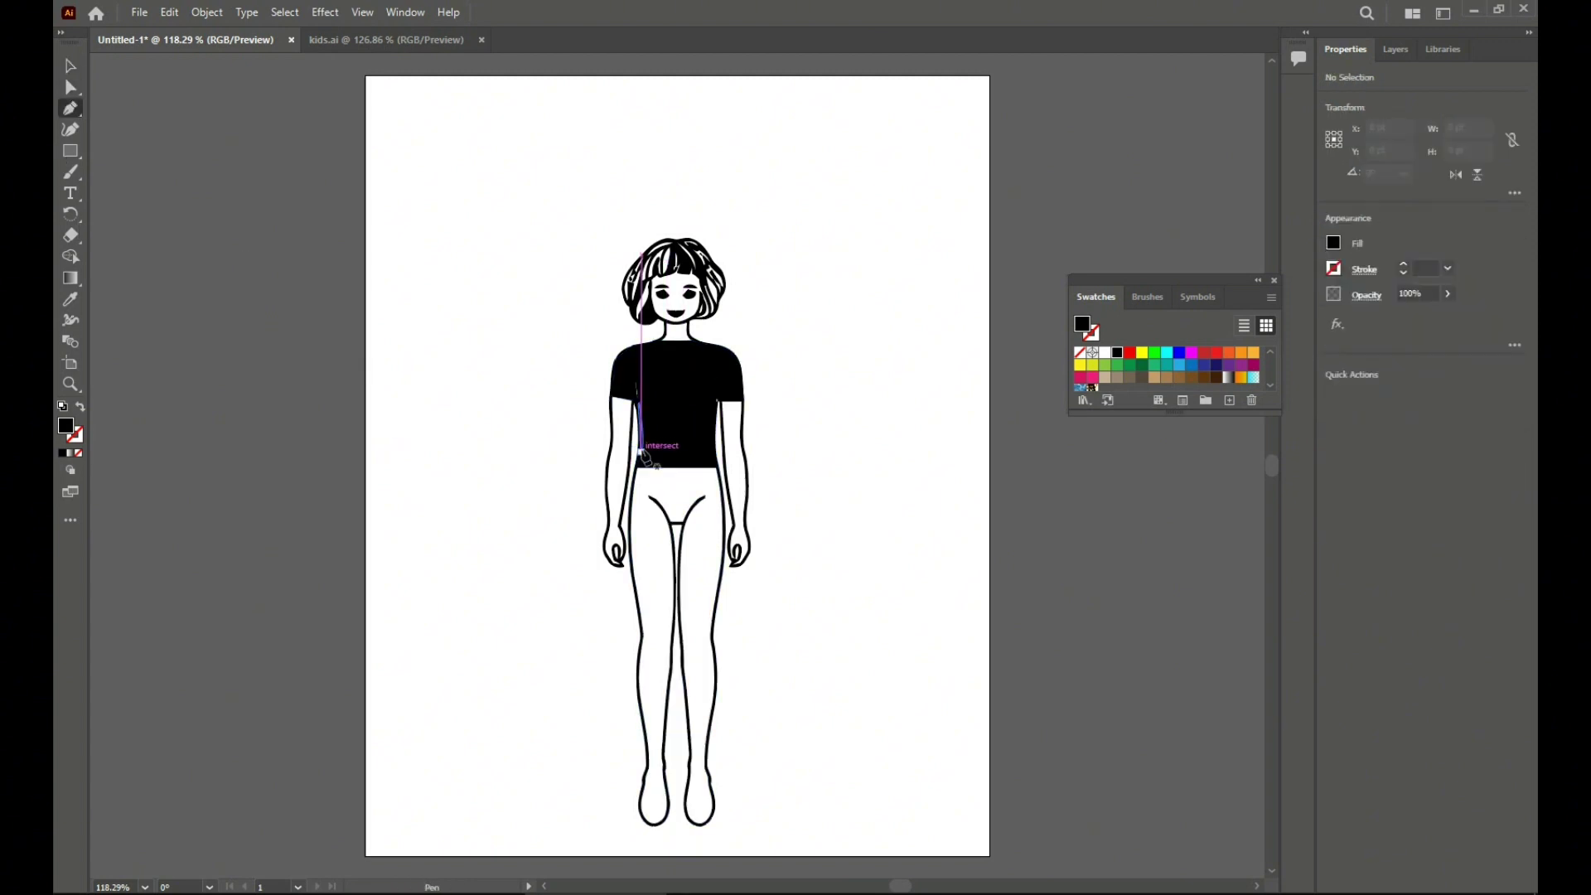
pyautogui.click(679, 453)
pyautogui.click(713, 452)
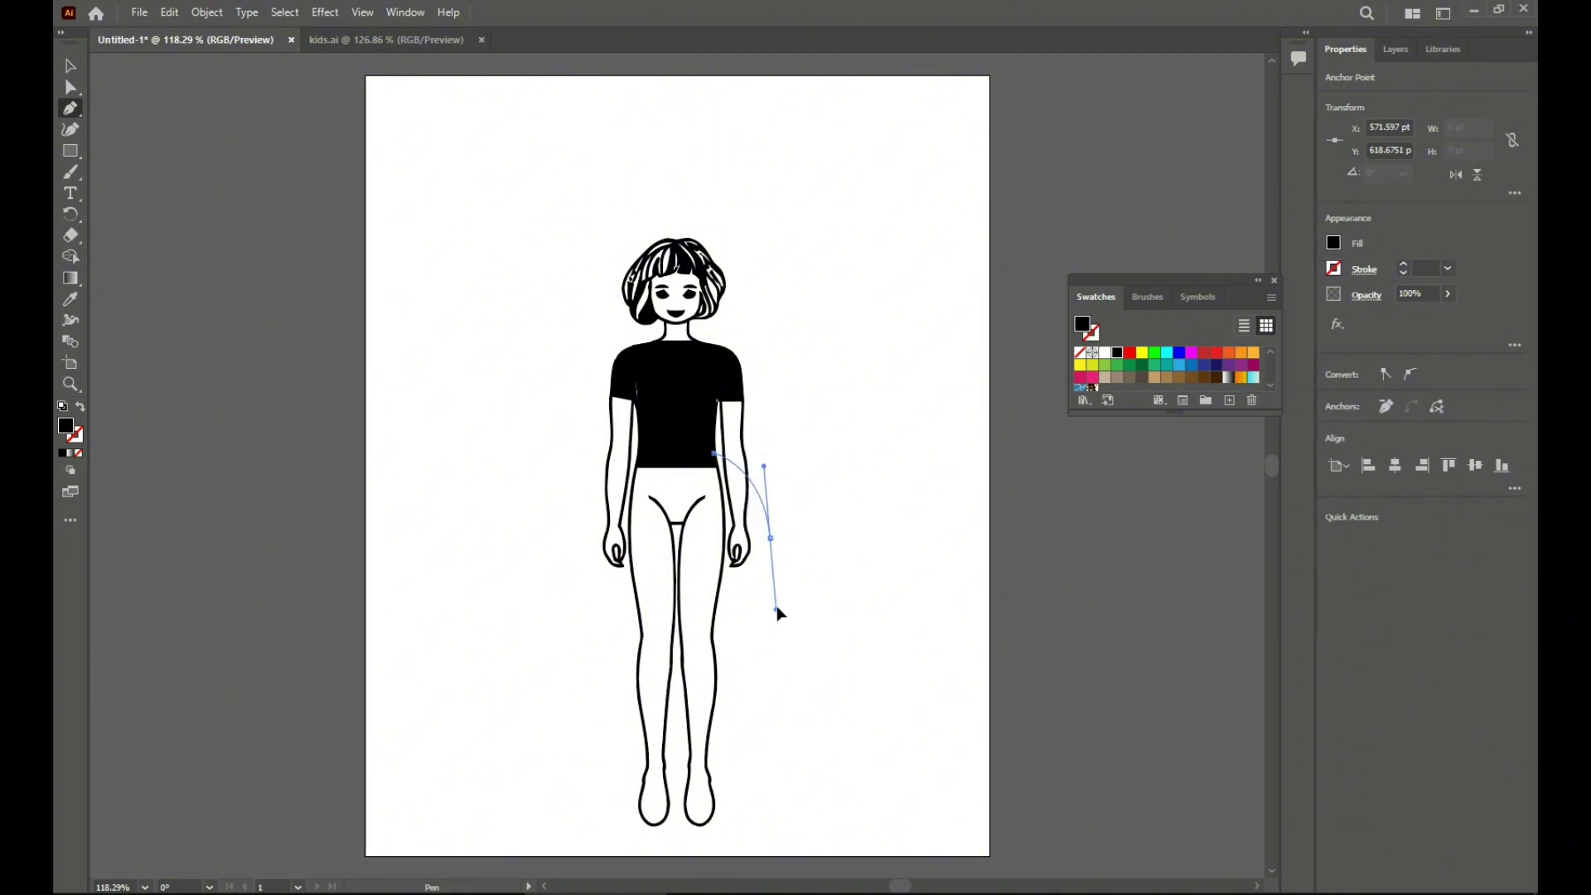
pyautogui.moveTo(777, 611); pyautogui.dragTo(778, 594)
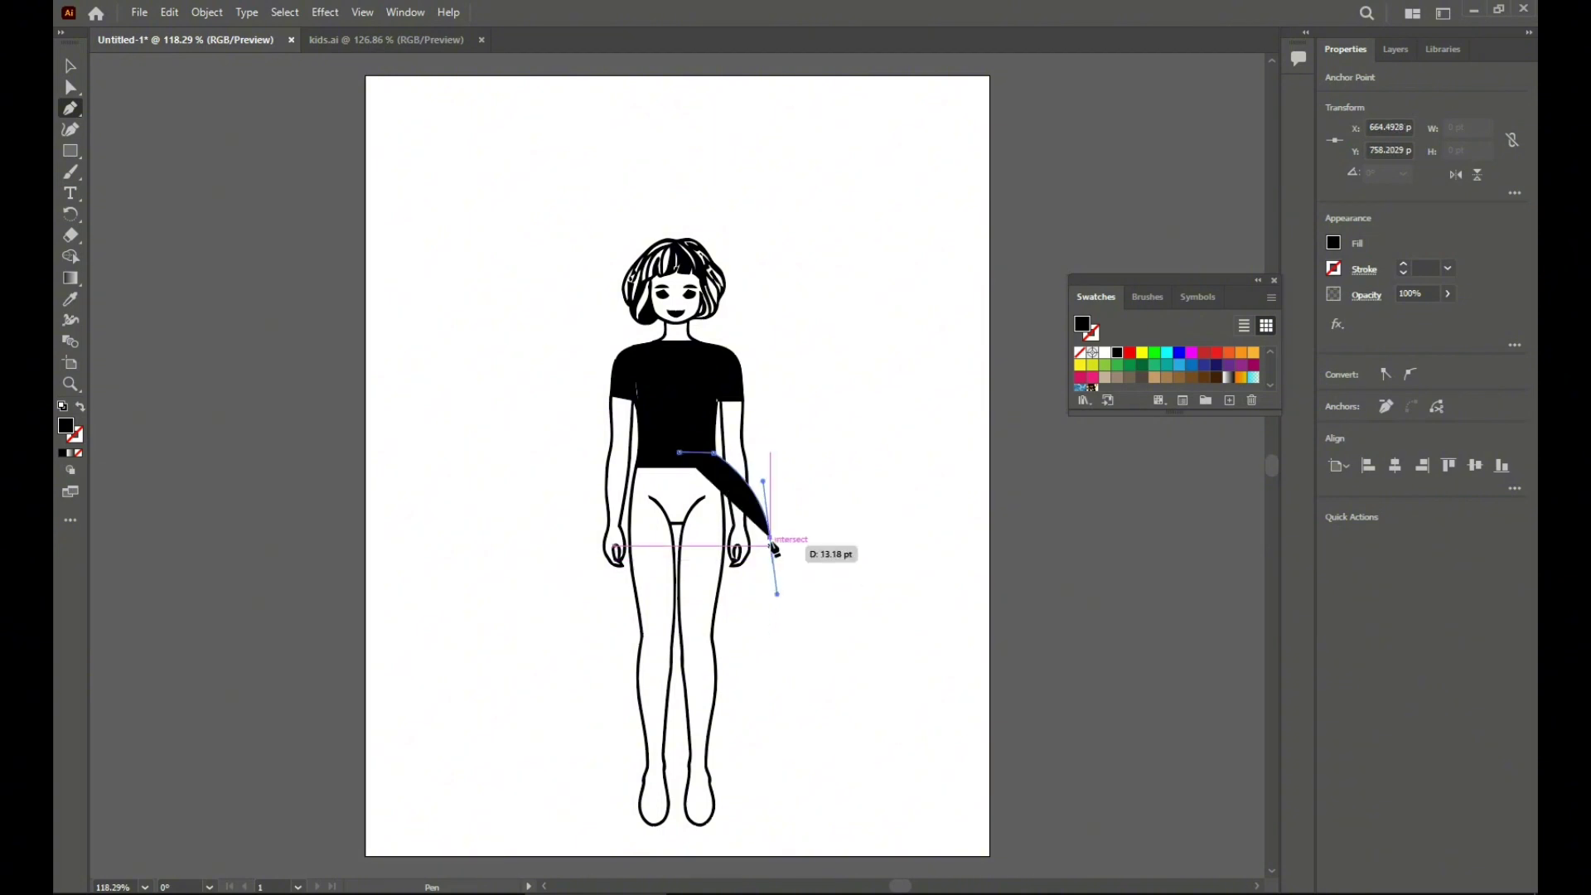
pyautogui.click(679, 539)
pyautogui.click(680, 452)
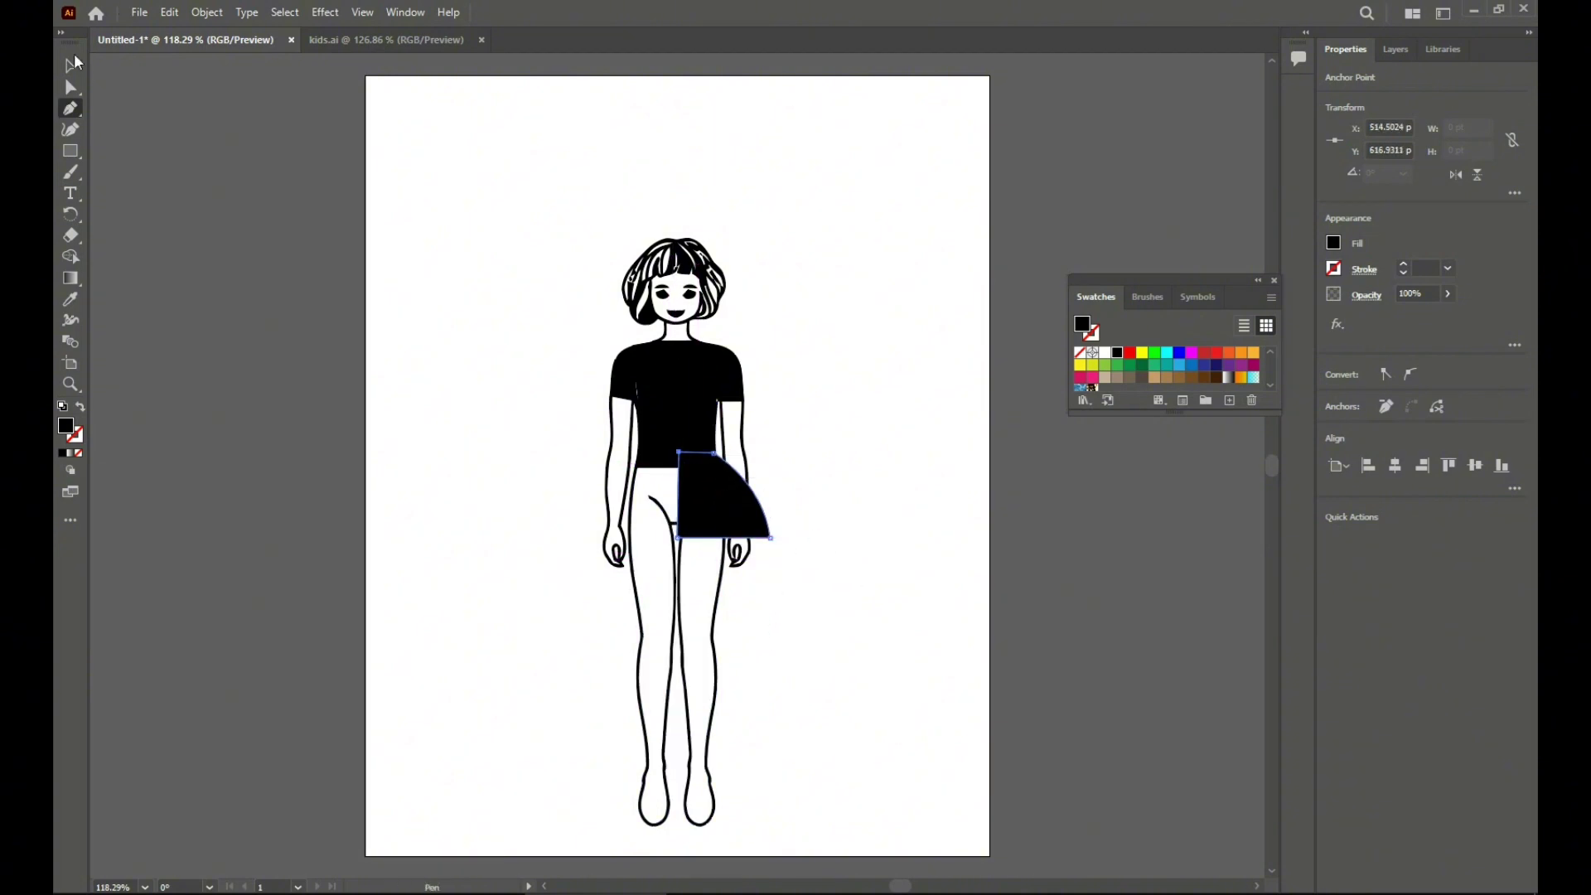
pyautogui.moveTo(731, 534); pyautogui.dragTo(729, 565)
# Paste a copy of the half skirt and reflect it into a left-to-right mirror image
pyautogui.hotkey('ctrl', 'v')
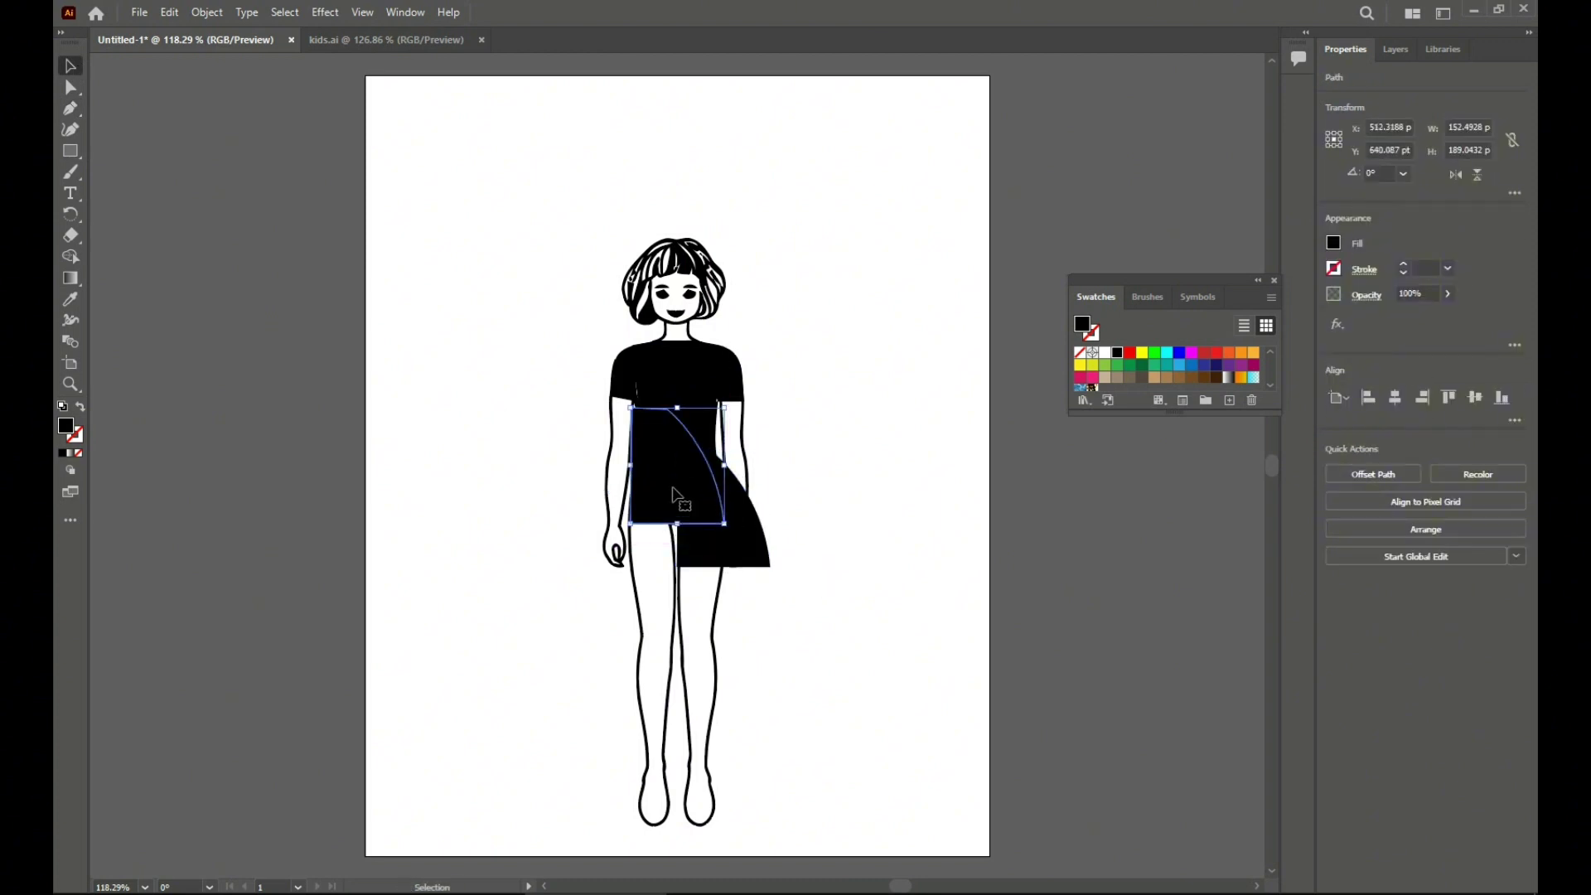
pyautogui.rightClick(720, 507)
pyautogui.moveTo(785, 396)
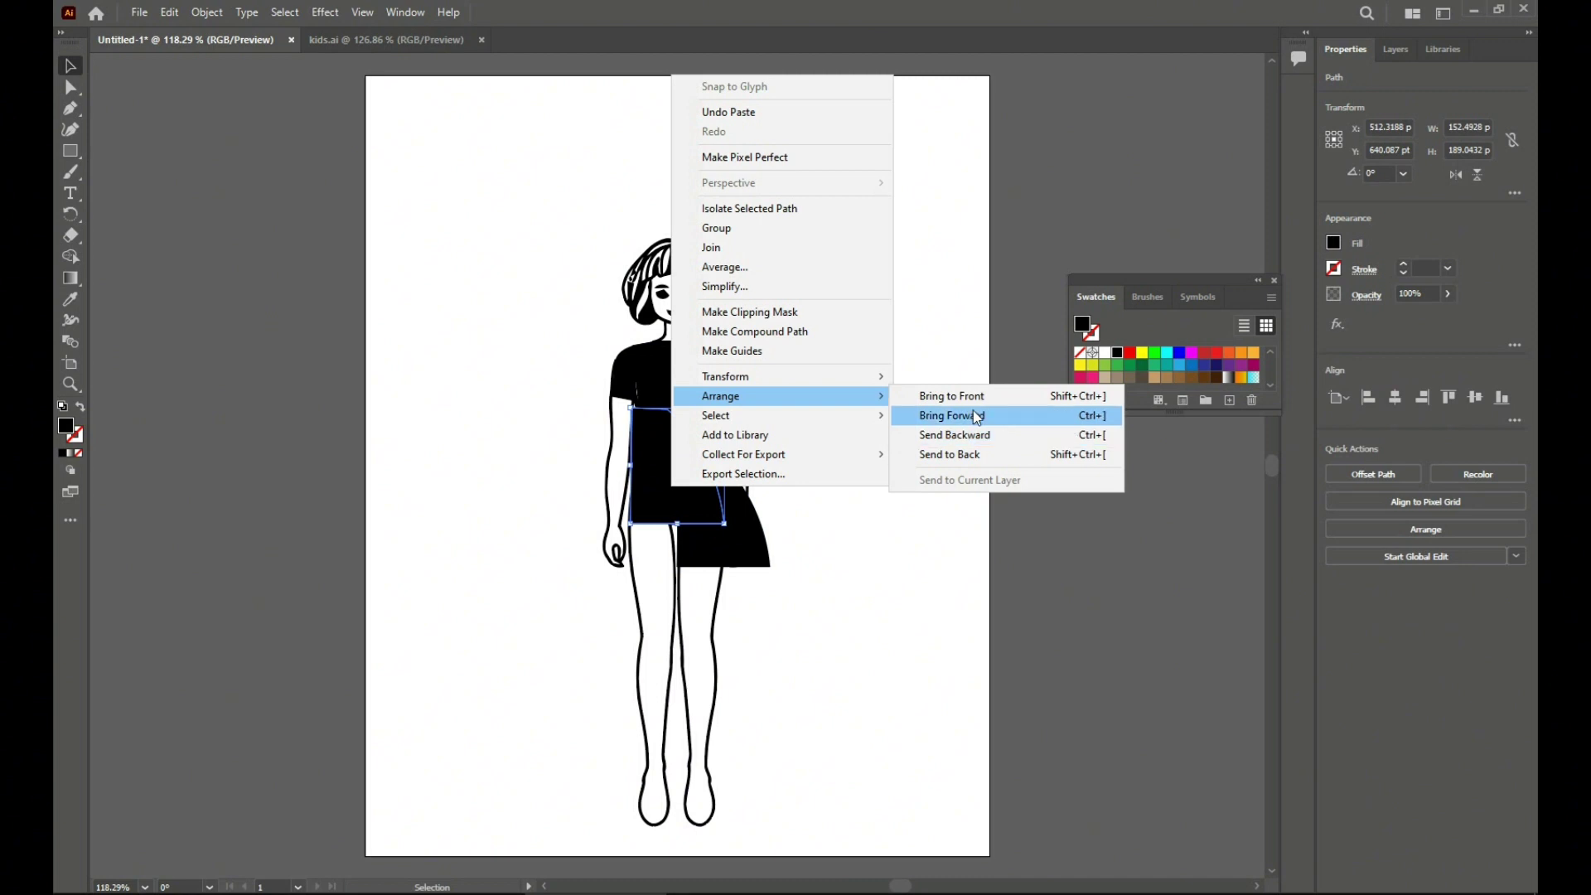
pyautogui.moveTo(829, 378)
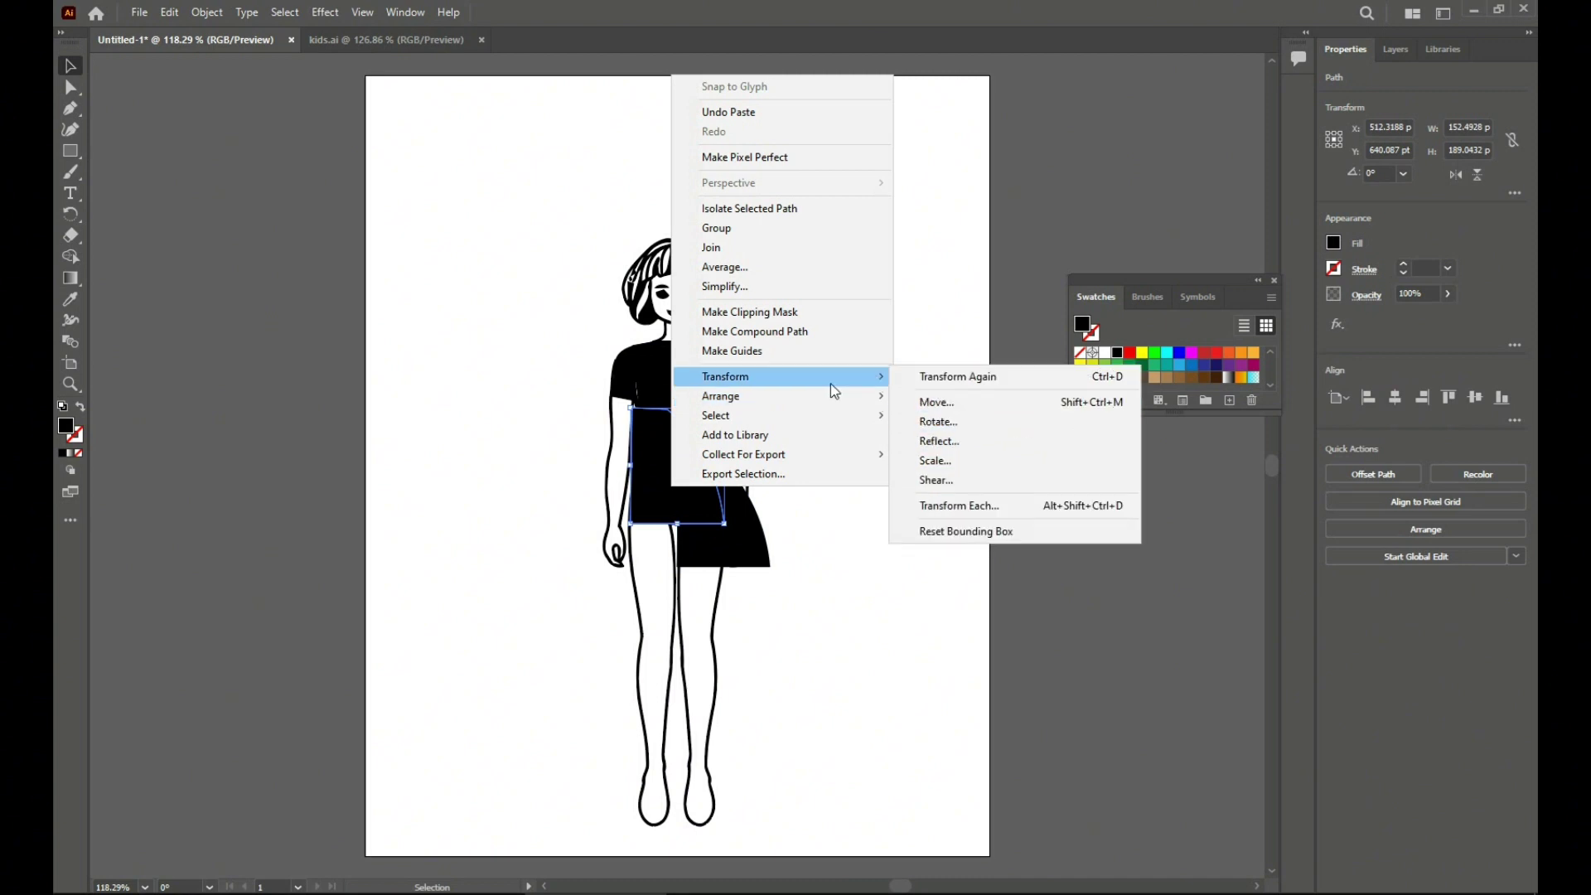
pyautogui.click(920, 437)
pyautogui.click(853, 612)
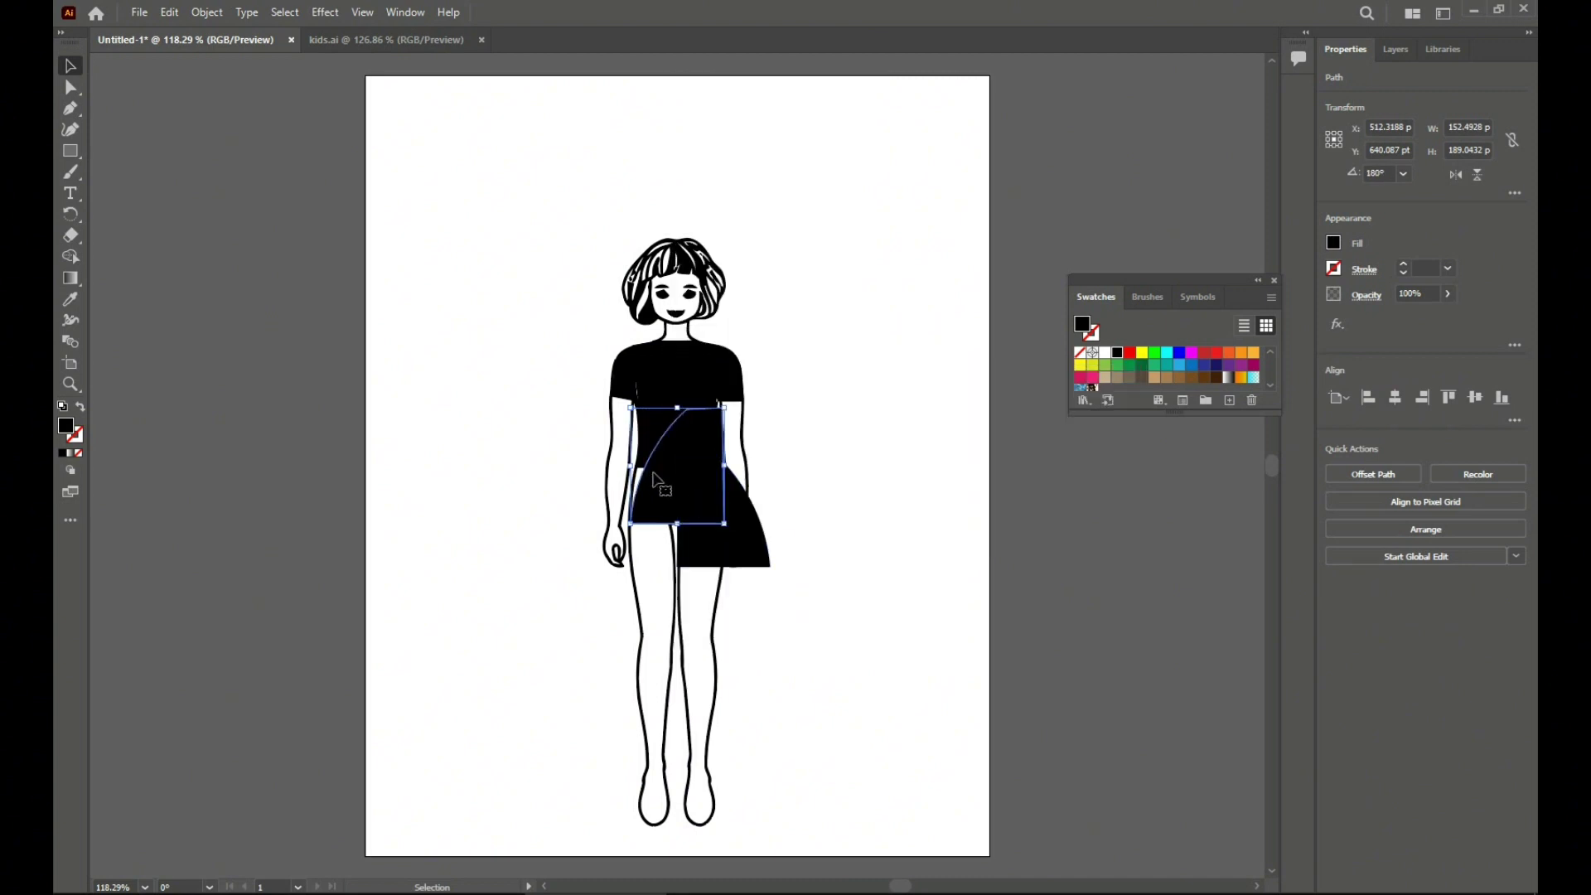
# Move both skirt halves beside the figure so they meet along the centre, and group them into one full skirt
pyautogui.moveTo(662, 483); pyautogui.dragTo(445, 600)
pyautogui.moveTo(742, 558); pyautogui.dragTo(517, 566)
pyautogui.click(497, 735)
pyautogui.click(501, 696)
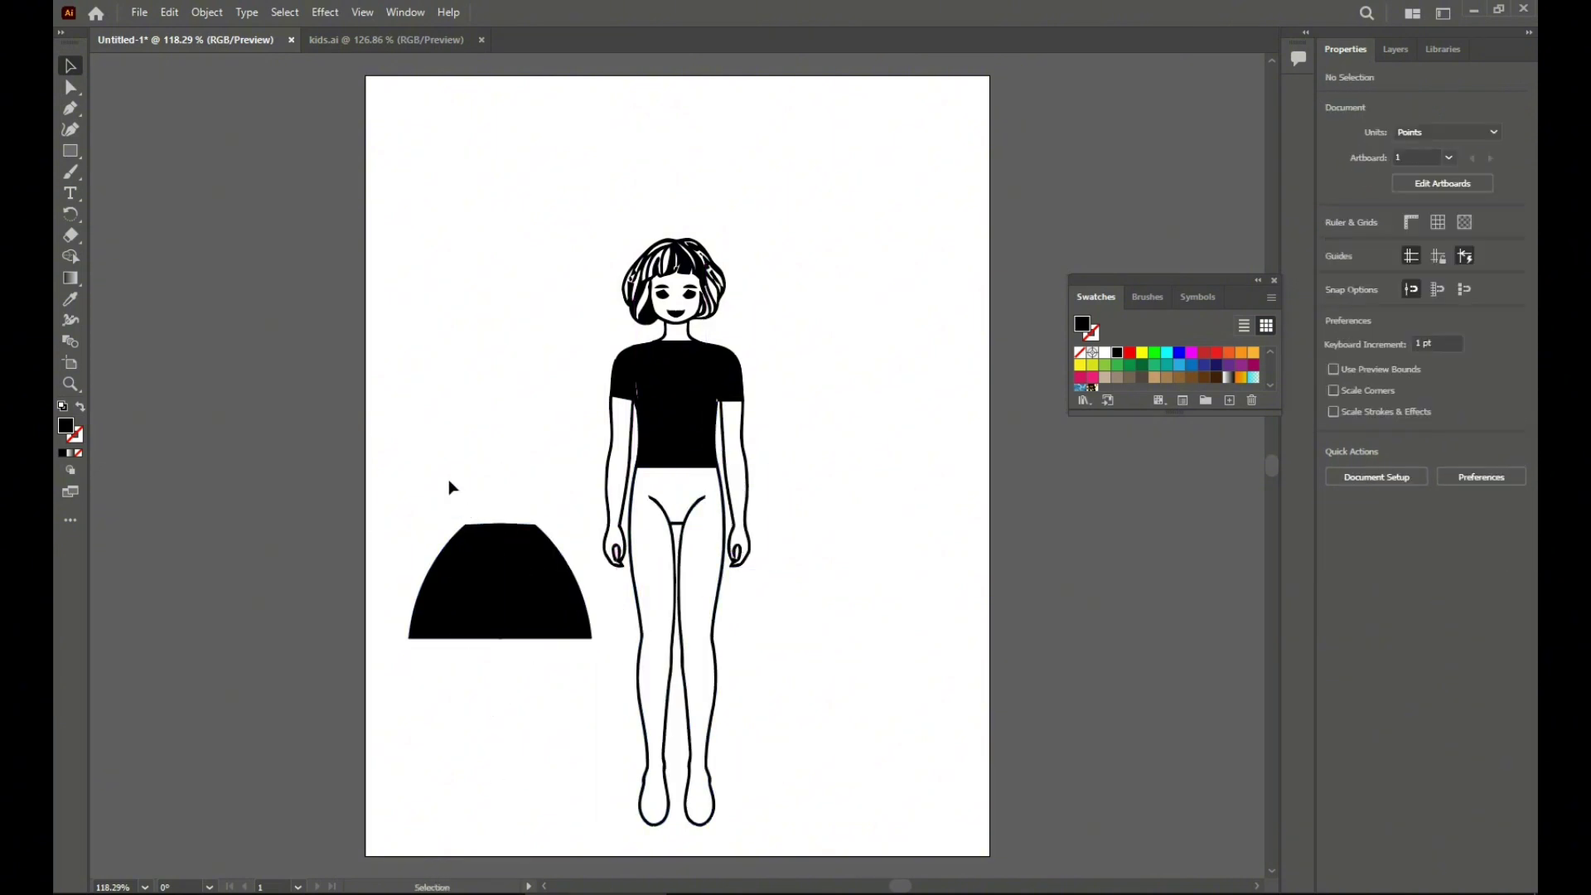
pyautogui.moveTo(449, 487); pyautogui.dragTo(589, 600)
pyautogui.rightClick(542, 572)
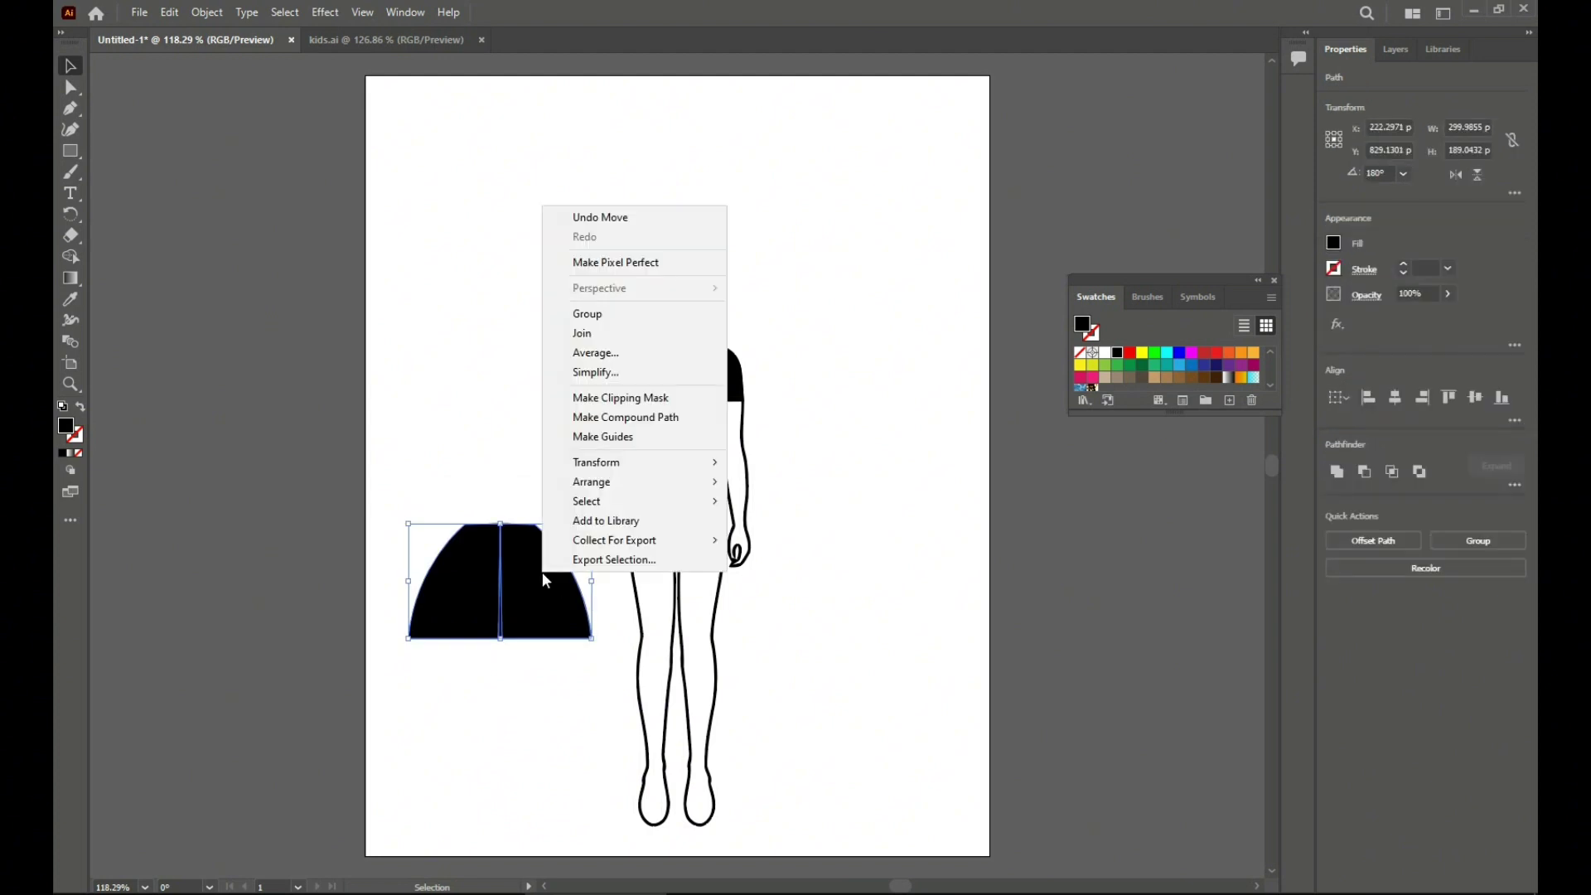
pyautogui.click(634, 320)
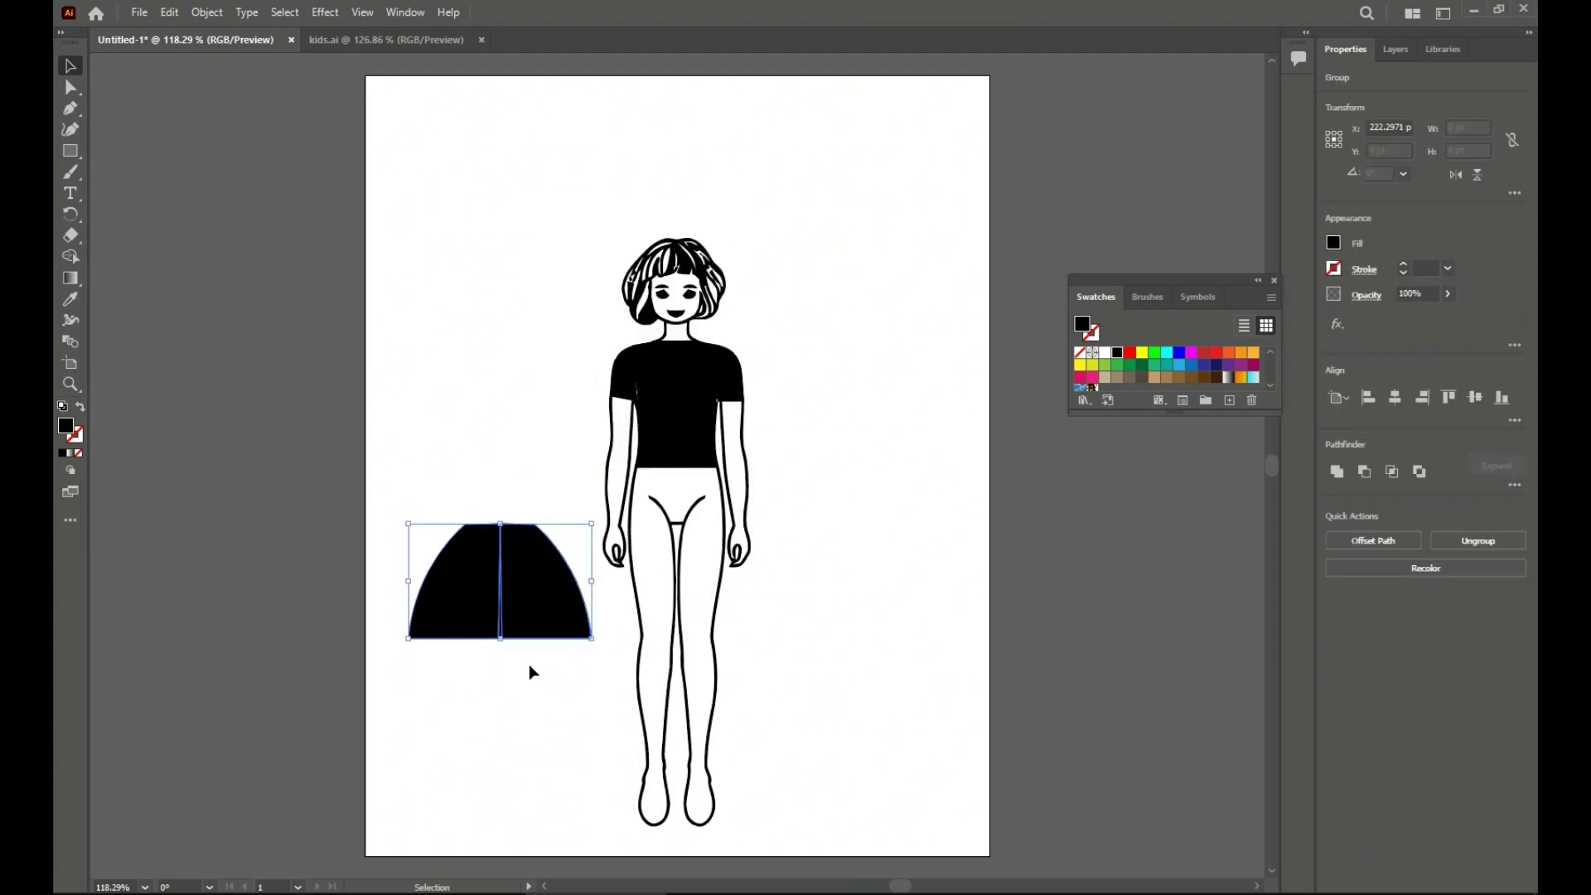
# Duplicate the skirt group, place the copy slightly higher over the original, and widen it to about 323 pt
pyautogui.hotkey('ctrl', 'c')
pyautogui.hotkey('ctrl', 'v')
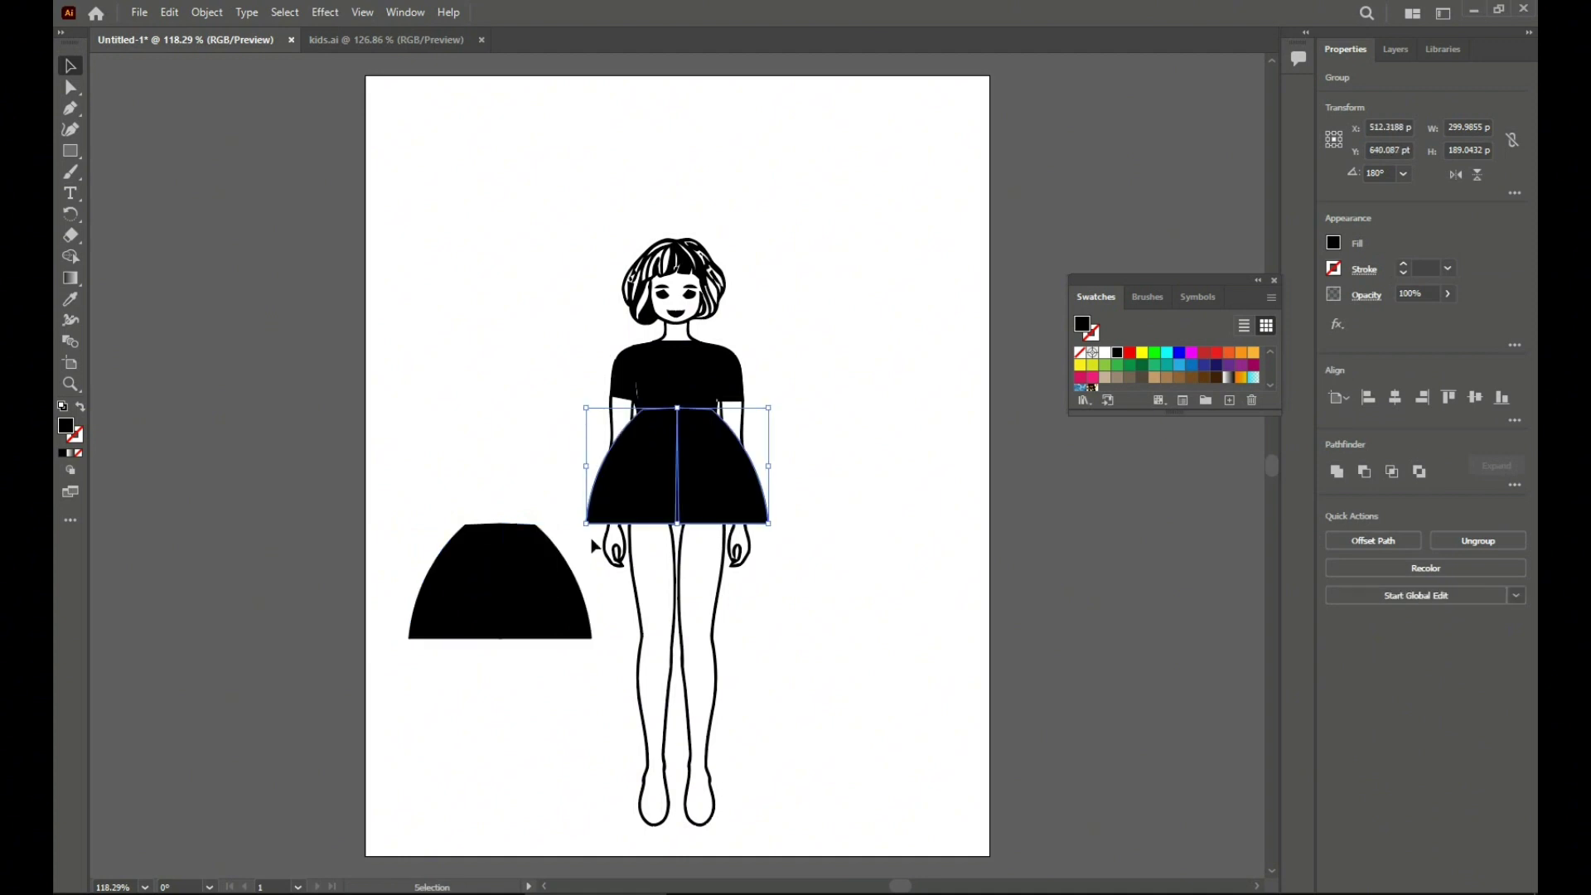
pyautogui.moveTo(700, 497); pyautogui.dragTo(598, 556)
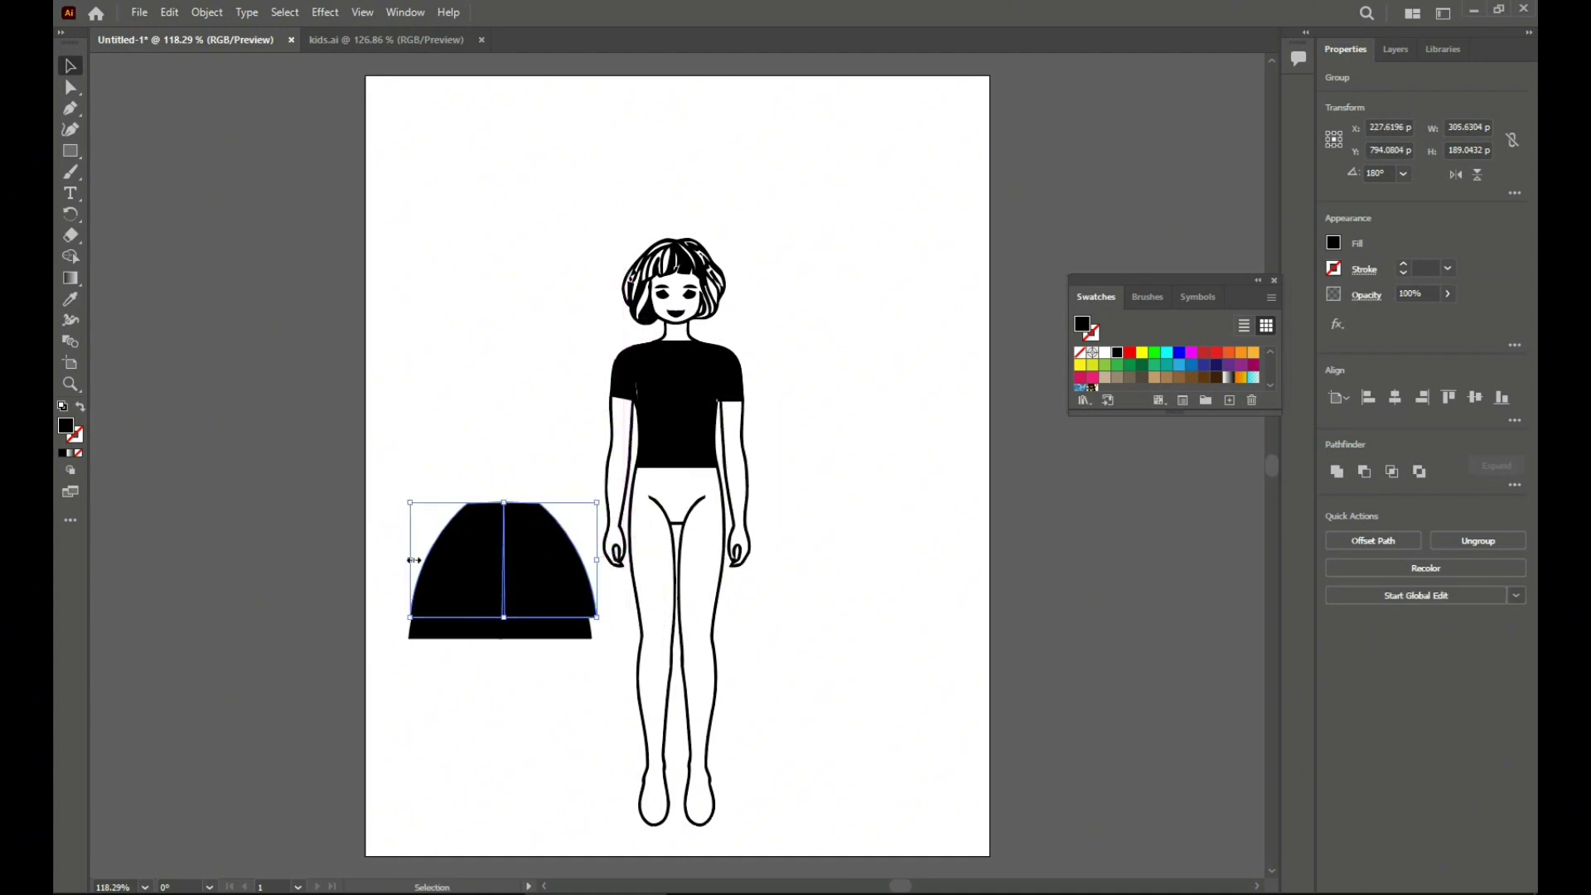
pyautogui.moveTo(413, 560); pyautogui.dragTo(401, 560)
pyautogui.click(493, 785)
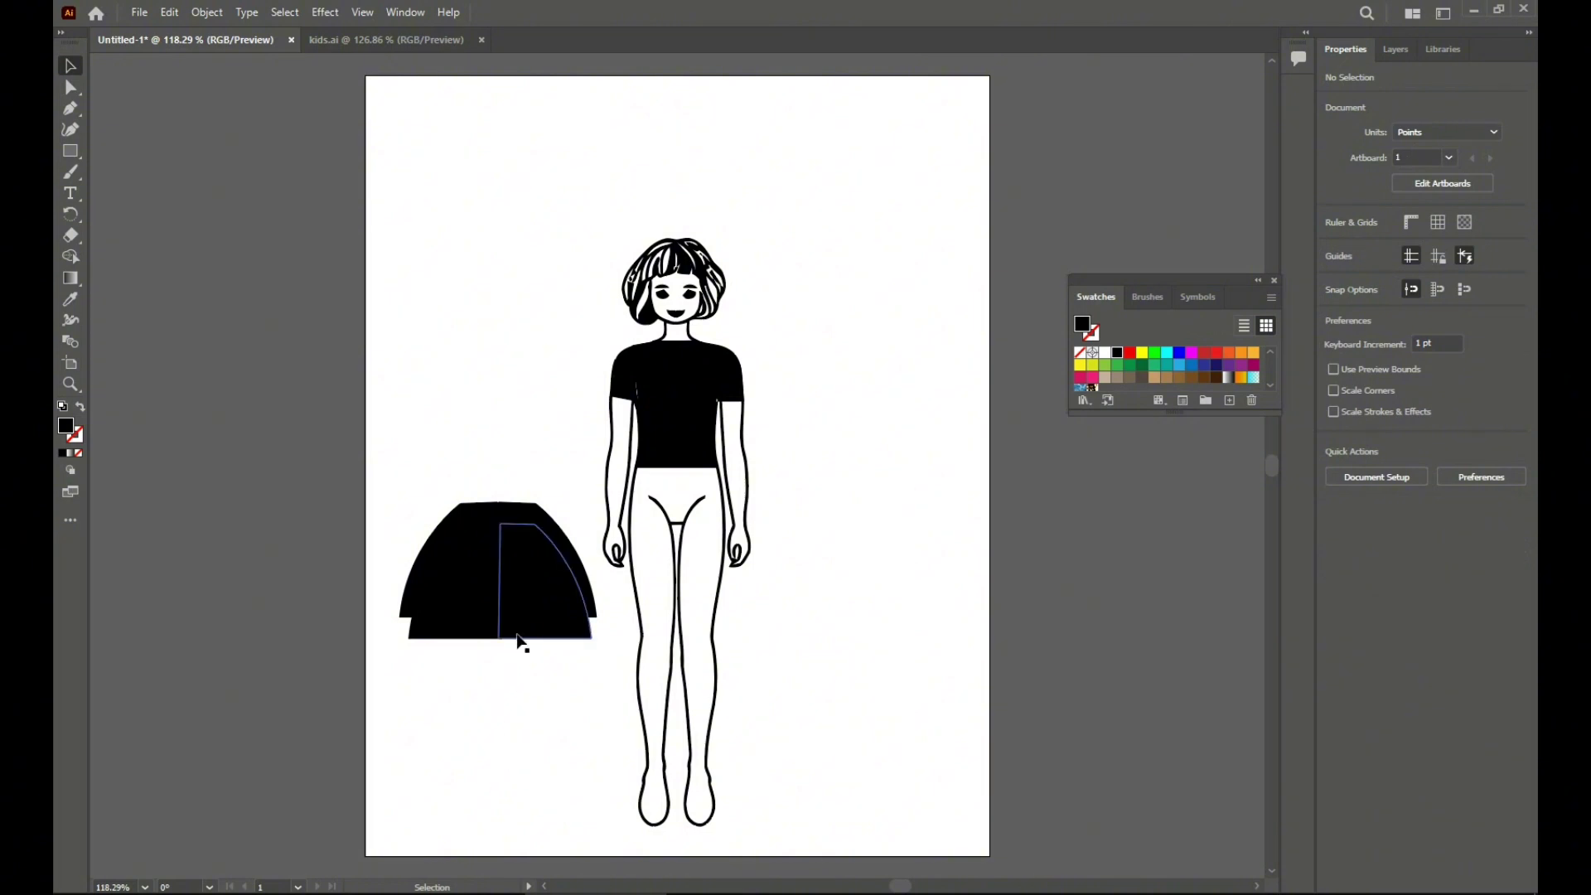
# Duplicate the wider black skirt group and position the copy over the figure's waist and hips
pyautogui.click(515, 564)
pyautogui.hotkey('ctrl', 'c')
pyautogui.hotkey('ctrl', 'v')
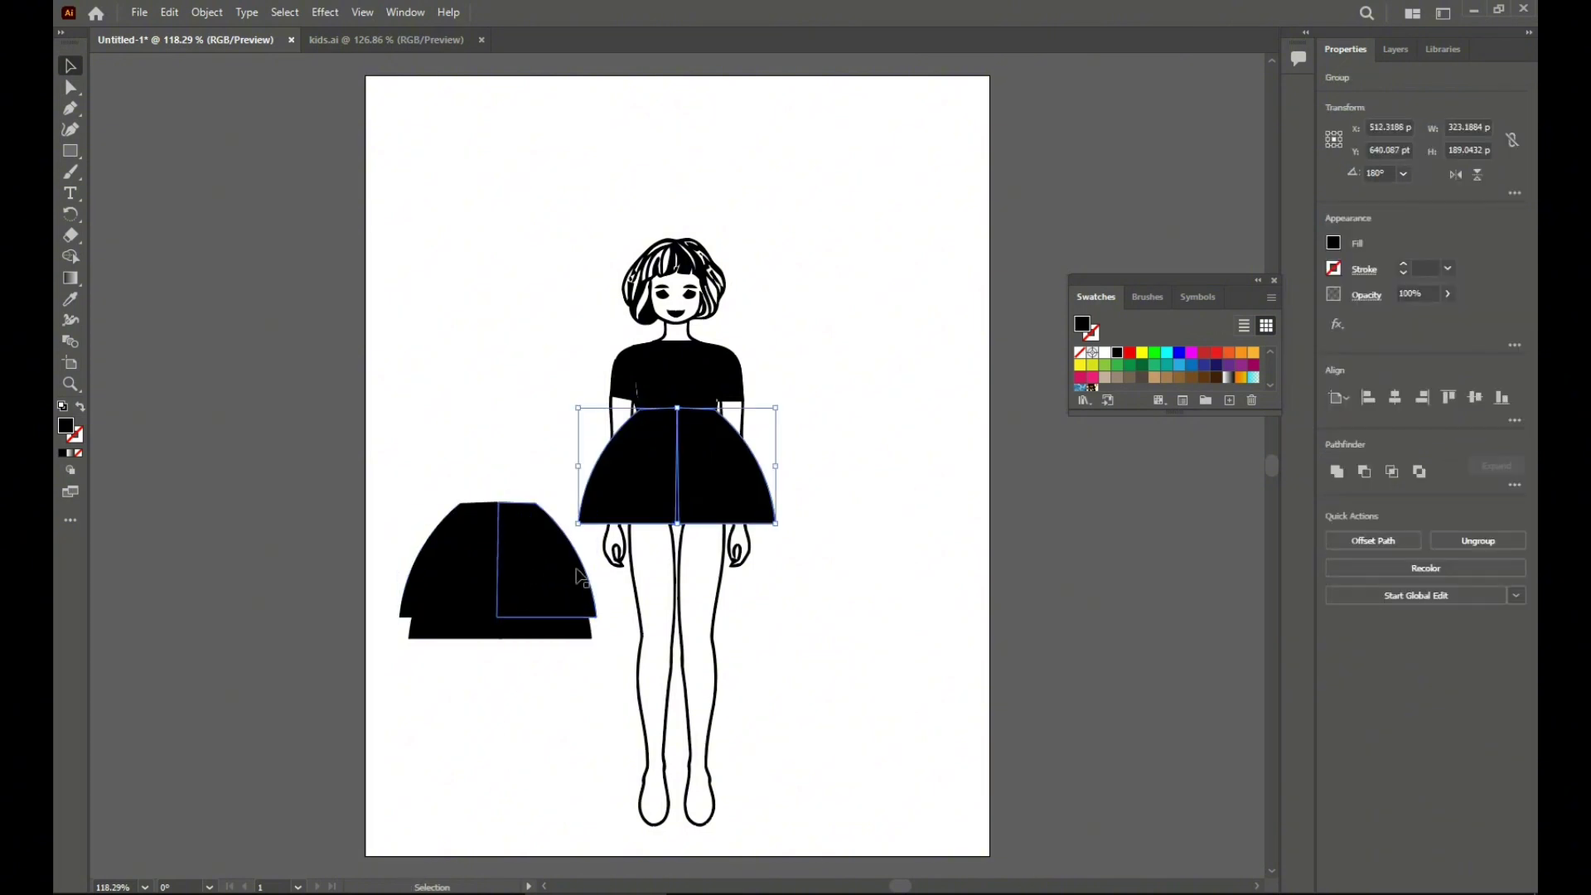
pyautogui.moveTo(696, 507)
pyautogui.mouseDown()
pyautogui.moveTo(550, 556)
pyautogui.moveTo(514, 552)
pyautogui.moveTo(517, 568)
pyautogui.moveTo(699, 527)
pyautogui.mouseUp()
pyautogui.click(807, 543)
# Ungroup the wider skirt left beside the figure, separate its two halves, and delete both
pyautogui.click(525, 579)
pyautogui.rightClick(525, 576)
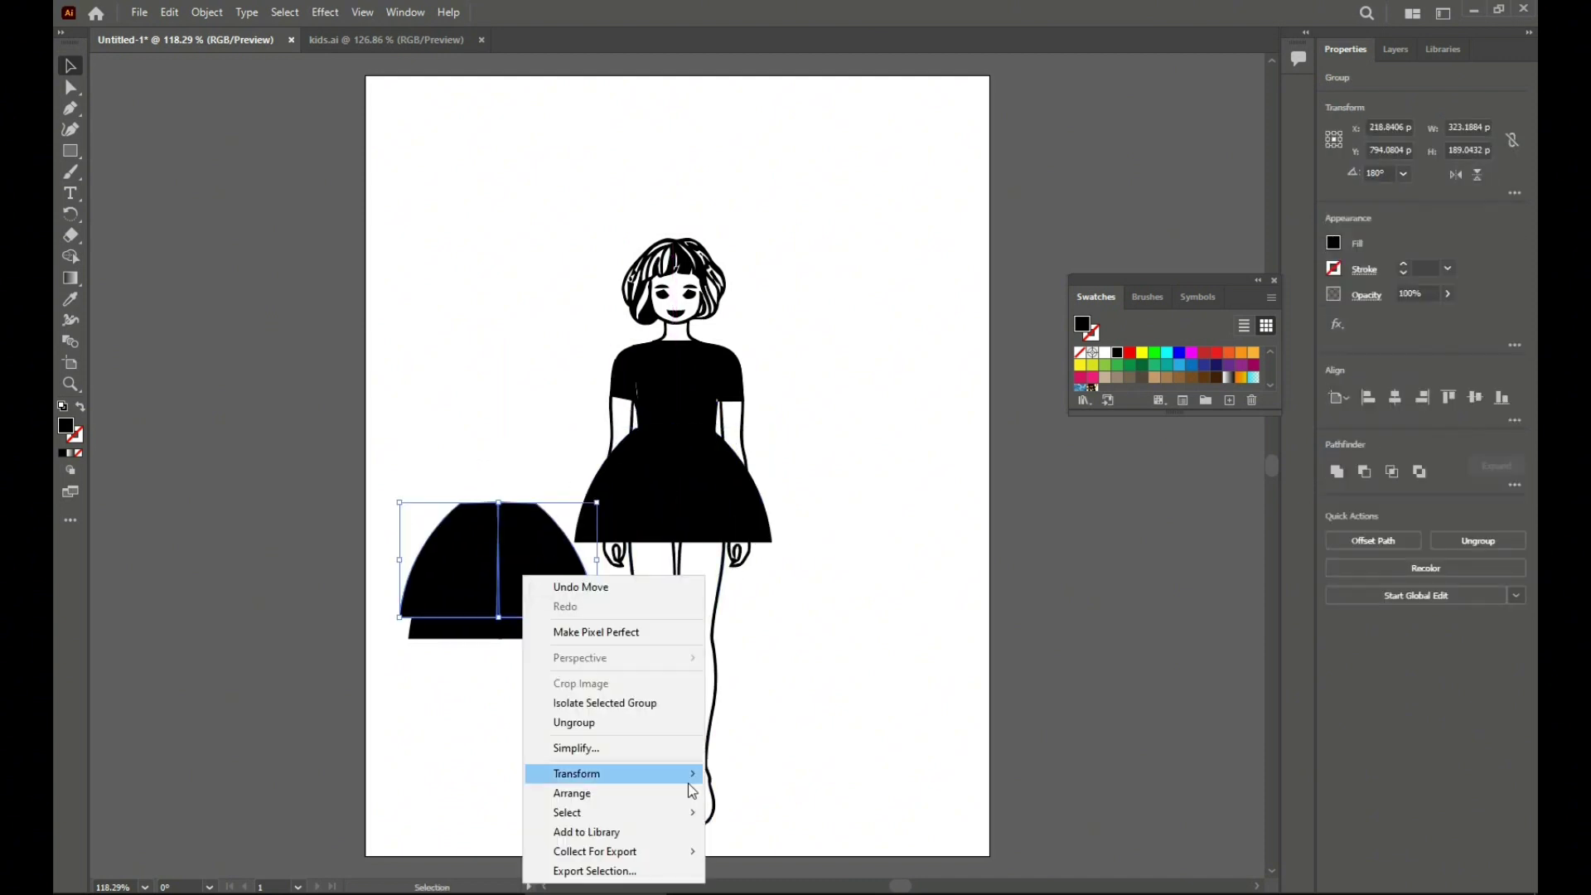
pyautogui.click(634, 722)
pyautogui.moveTo(563, 585); pyautogui.dragTo(862, 507)
pyautogui.rightClick(918, 747)
pyautogui.click(1012, 501)
pyautogui.click(919, 729)
pyautogui.moveTo(895, 431); pyautogui.dragTo(929, 395)
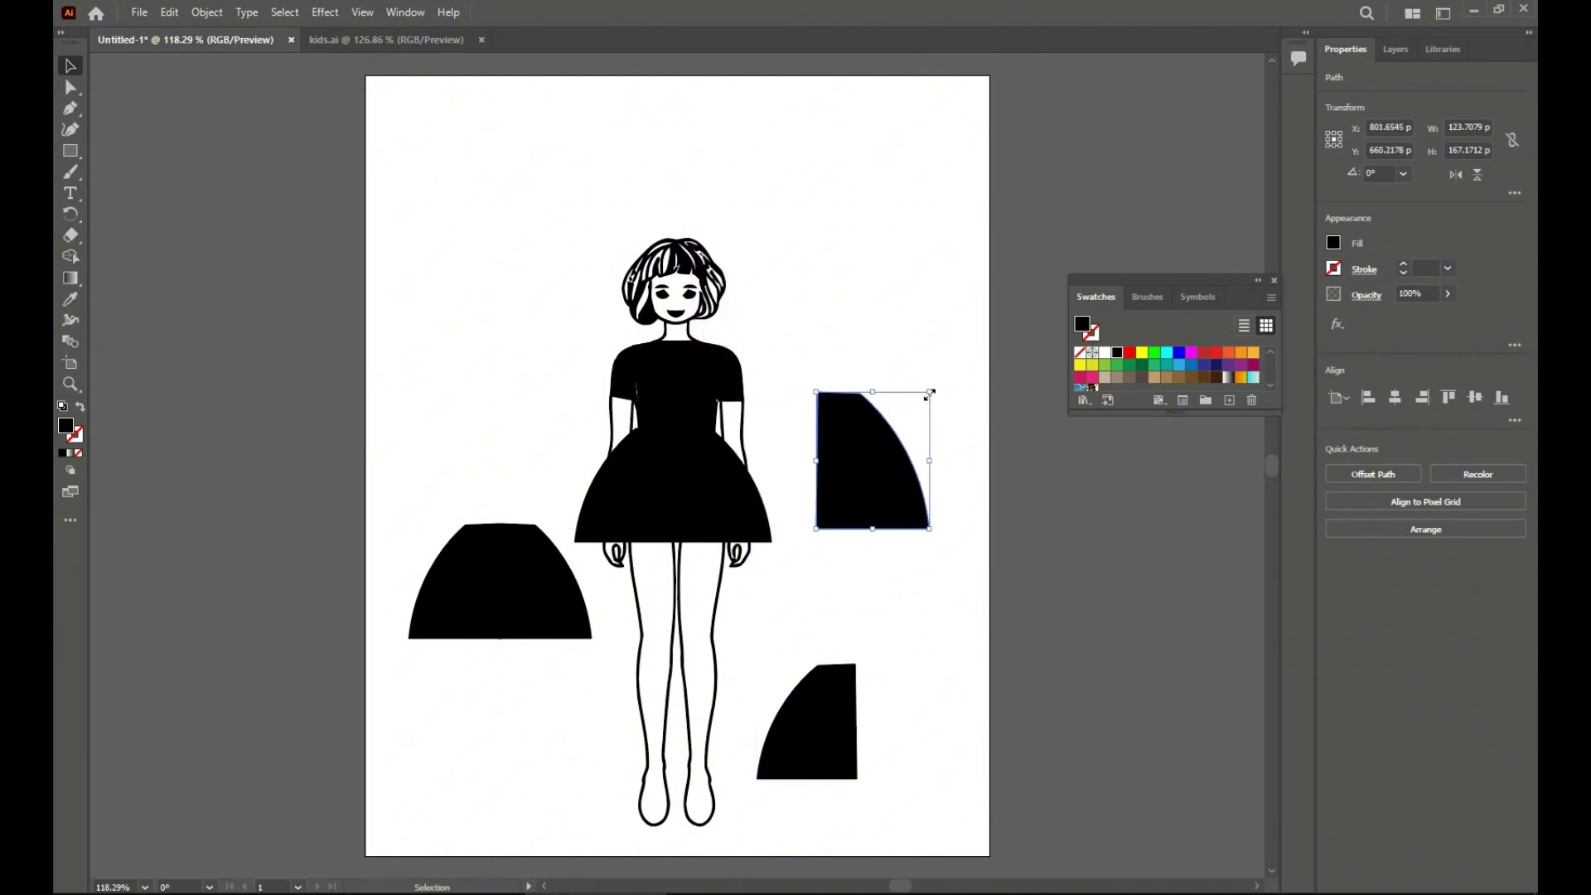
pyautogui.press('Delete')
pyautogui.click(816, 675)
pyautogui.press('Delete')
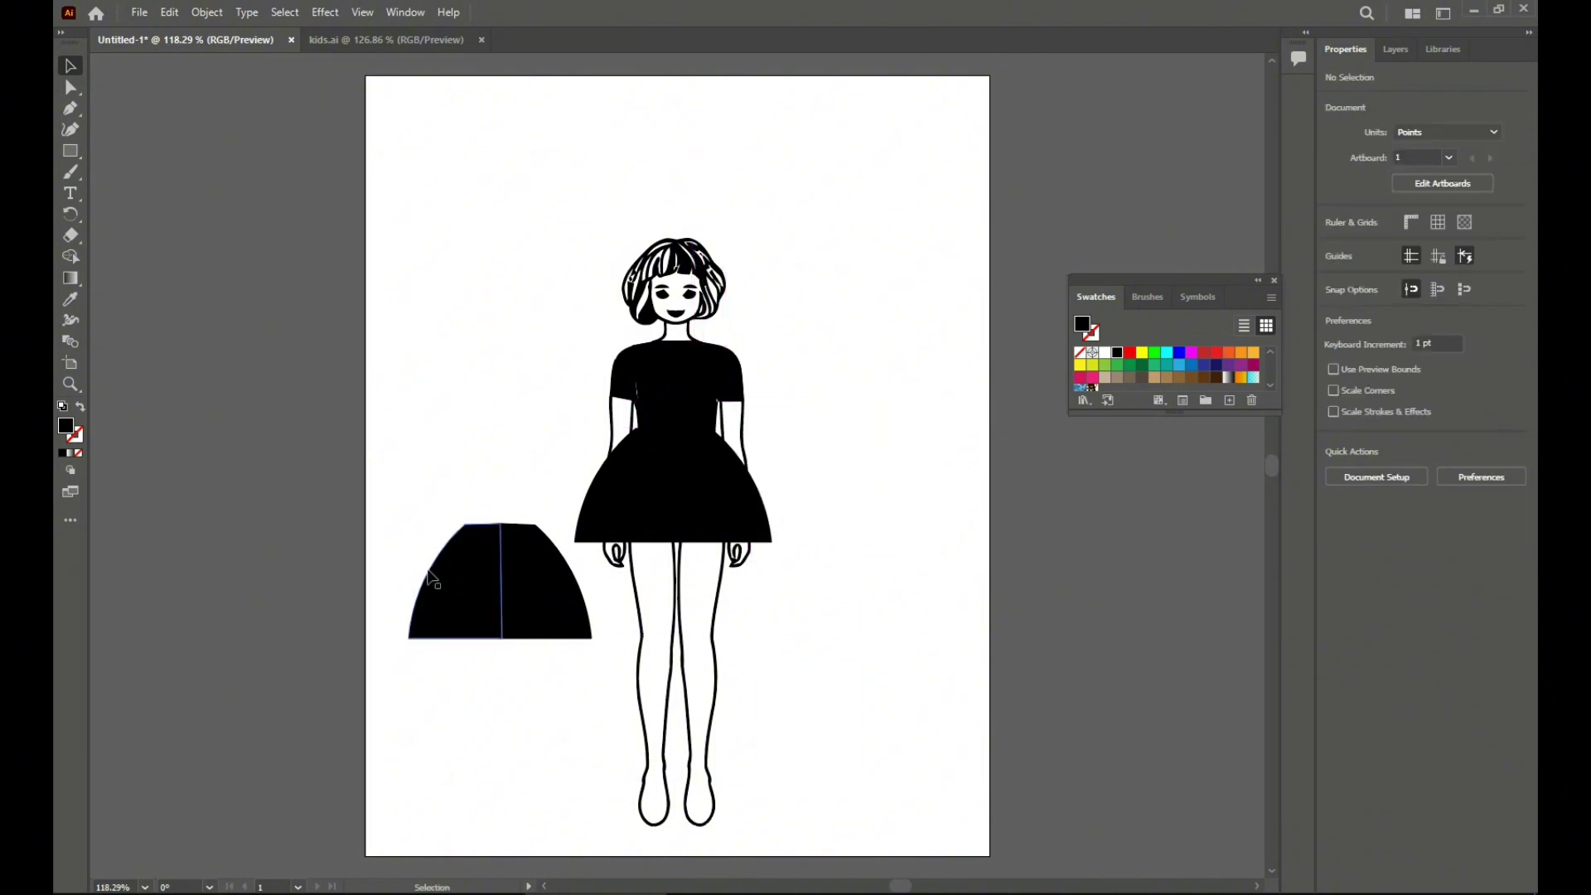
# Resize the remaining skirt group to about 295 by 186 pt and place it over the skirt on the figure
pyautogui.click(533, 586)
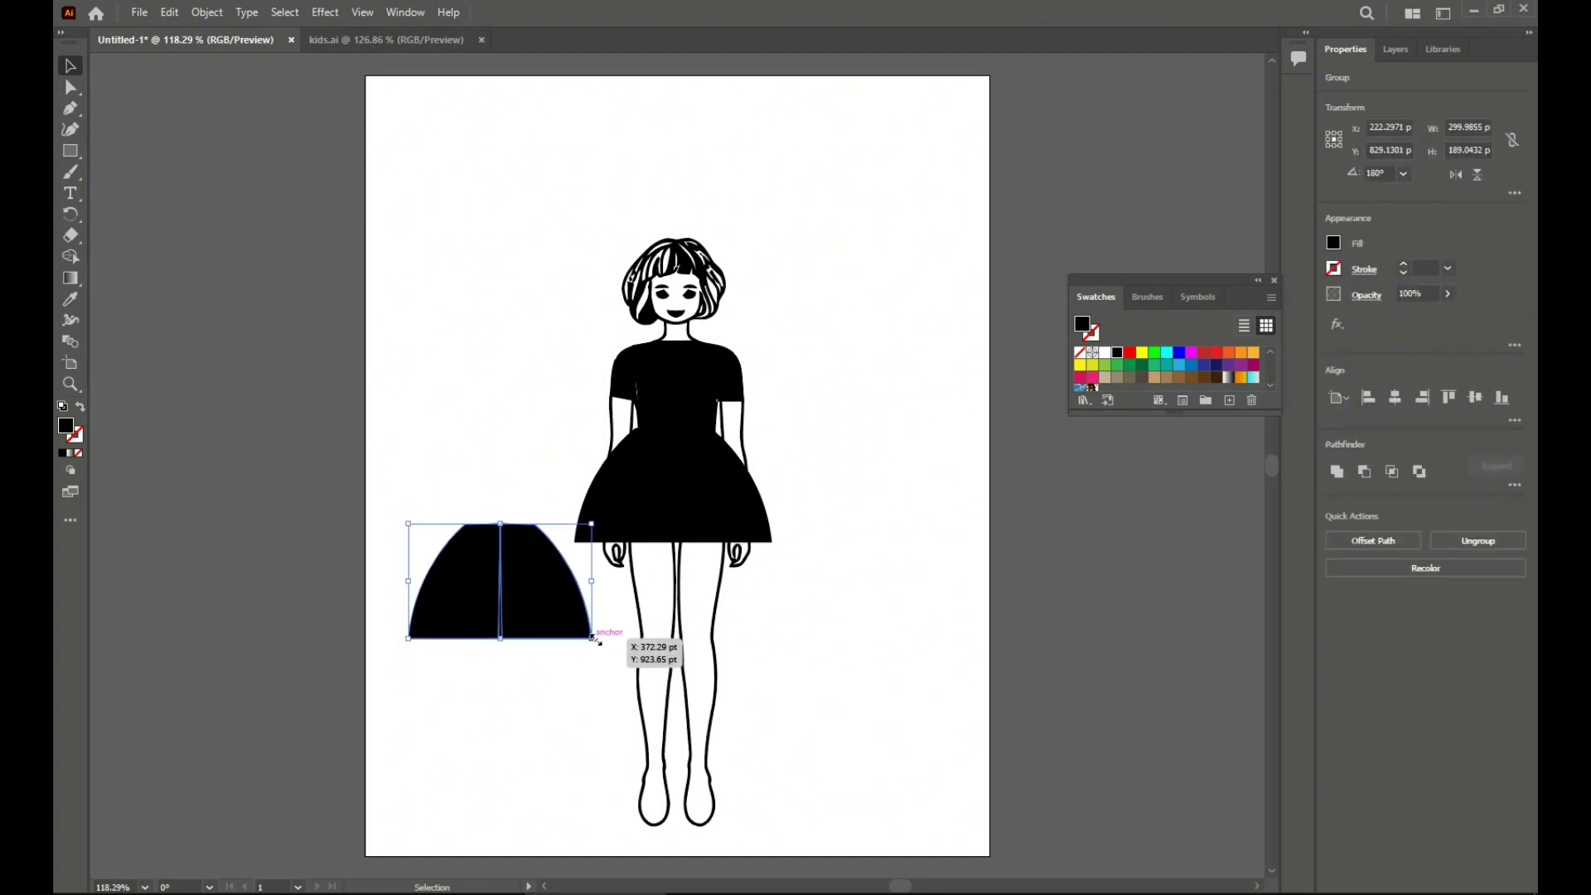
pyautogui.moveTo(595, 639); pyautogui.dragTo(648, 675)
pyautogui.moveTo(533, 613); pyautogui.dragTo(411, 497)
pyautogui.moveTo(532, 561); pyautogui.dragTo(503, 524)
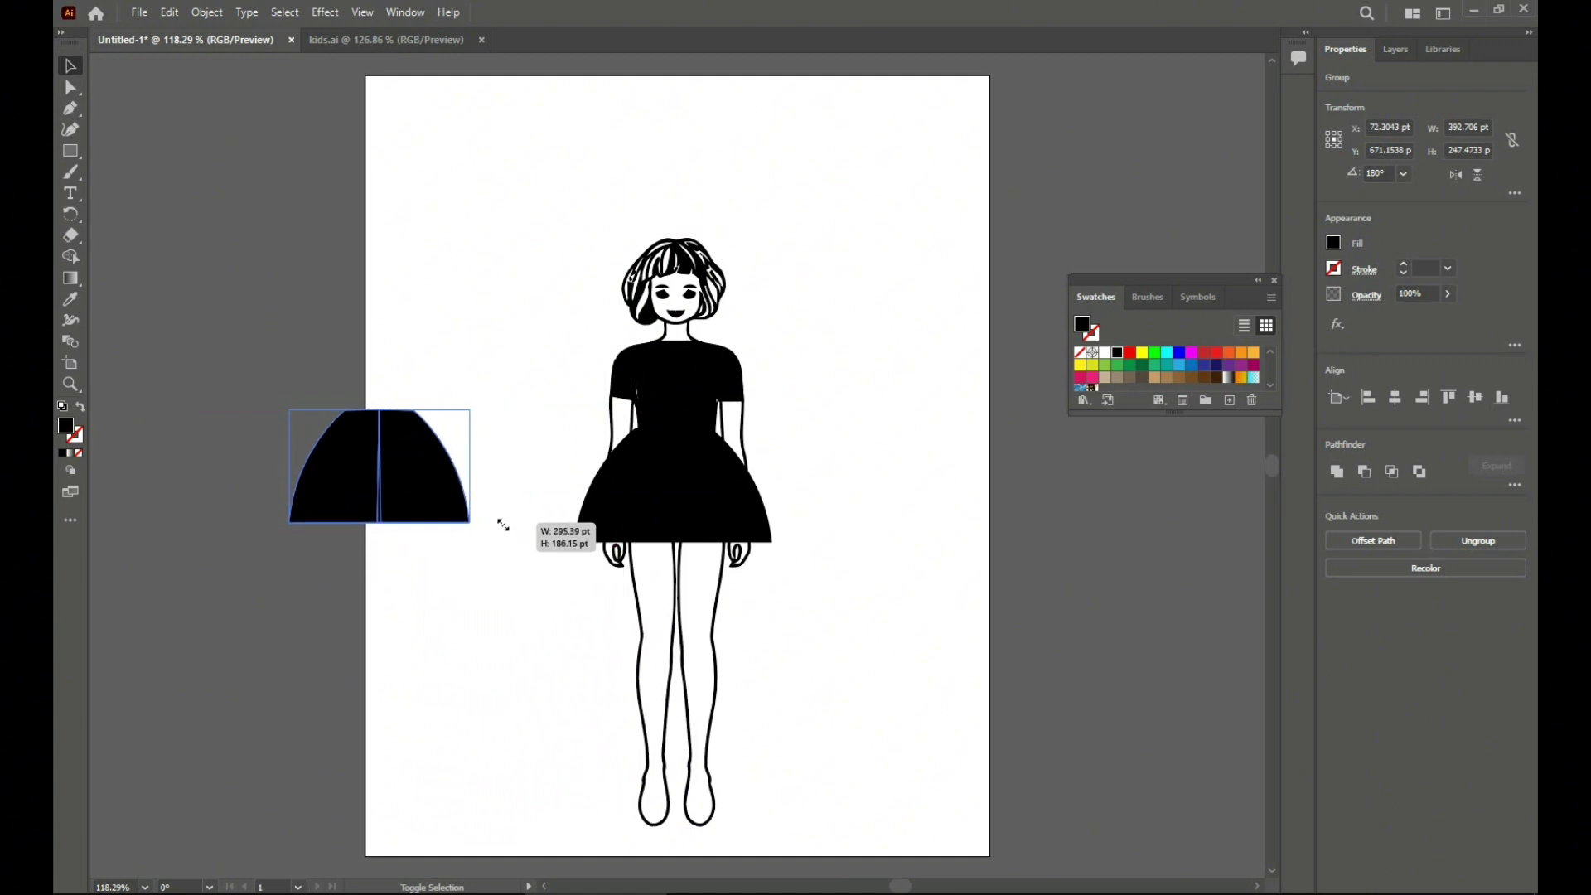
pyautogui.moveTo(384, 490); pyautogui.dragTo(678, 496)
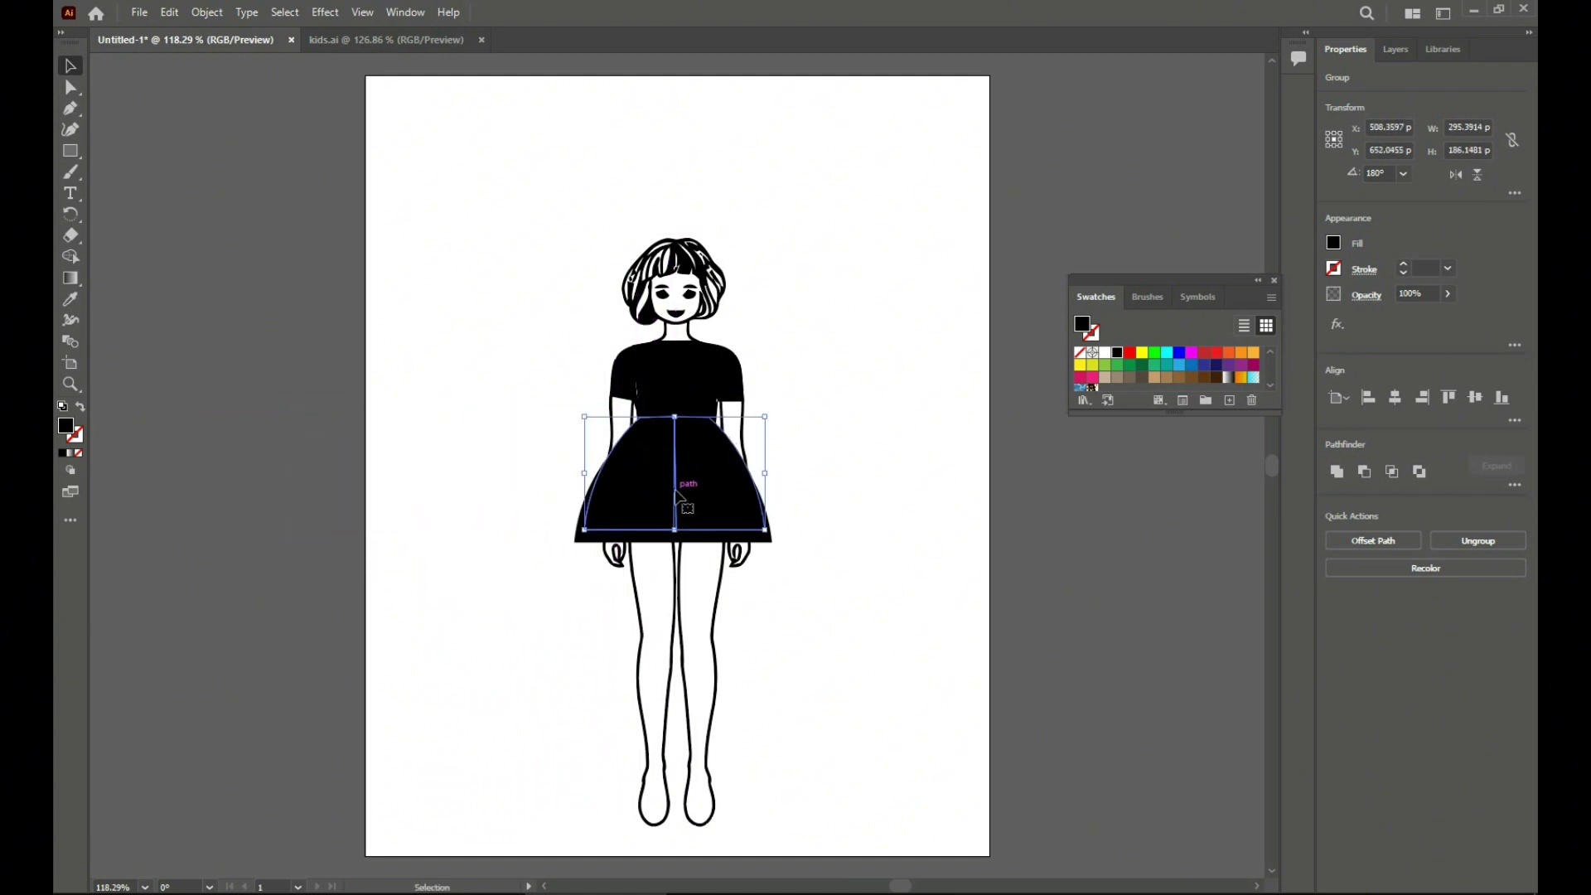
# Fill the smaller skirt on the figure with white and bring it to the front
pyautogui.click(1105, 354)
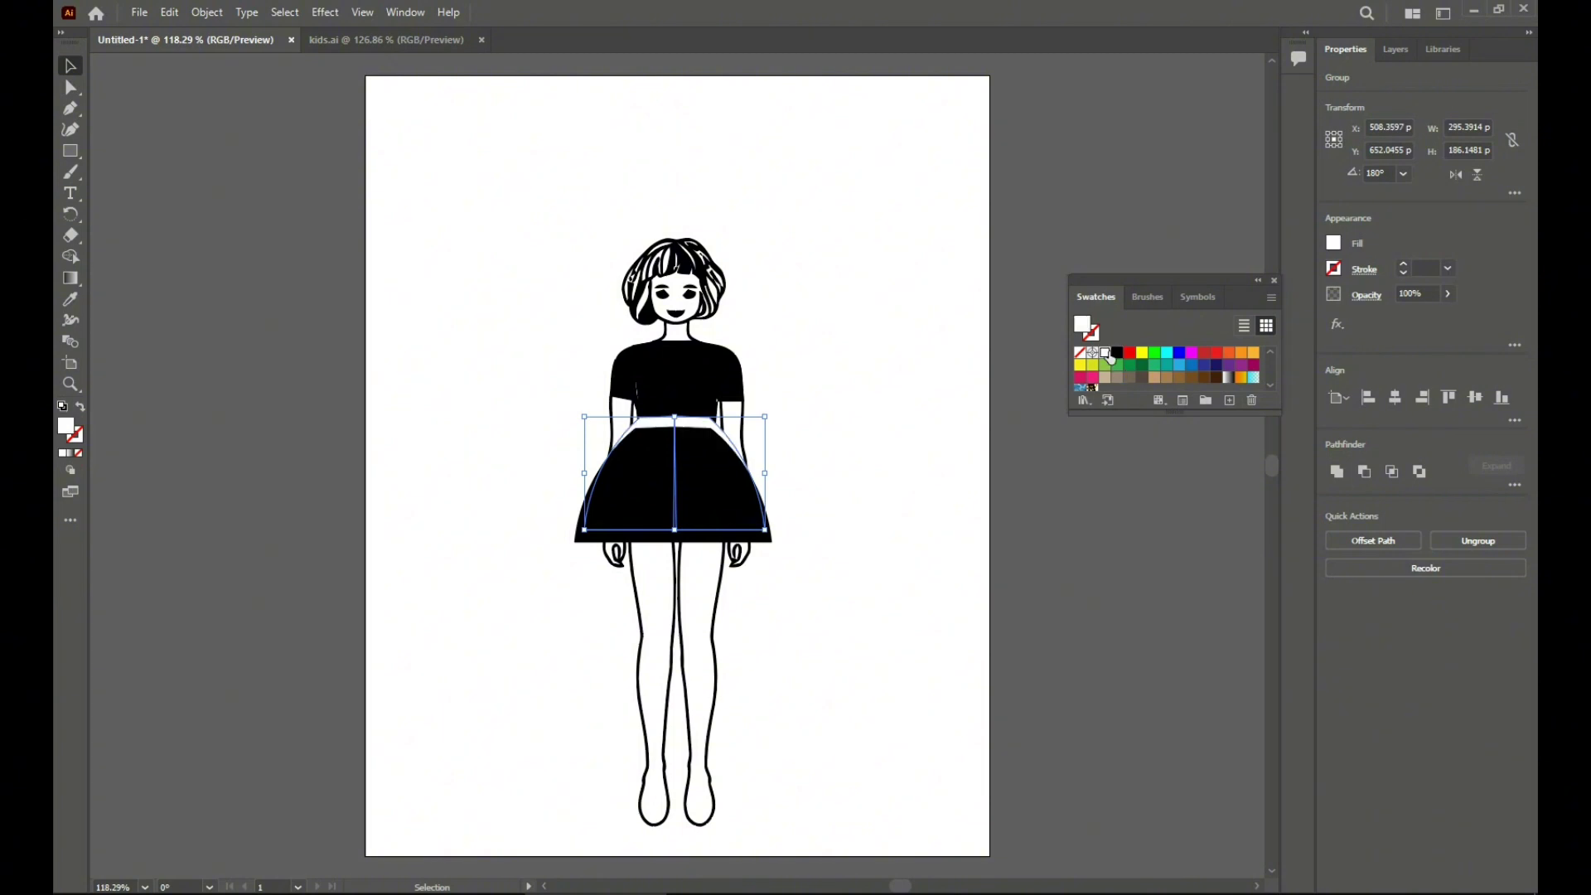
pyautogui.click(1065, 645)
pyautogui.rightClick(668, 428)
pyautogui.click(681, 412)
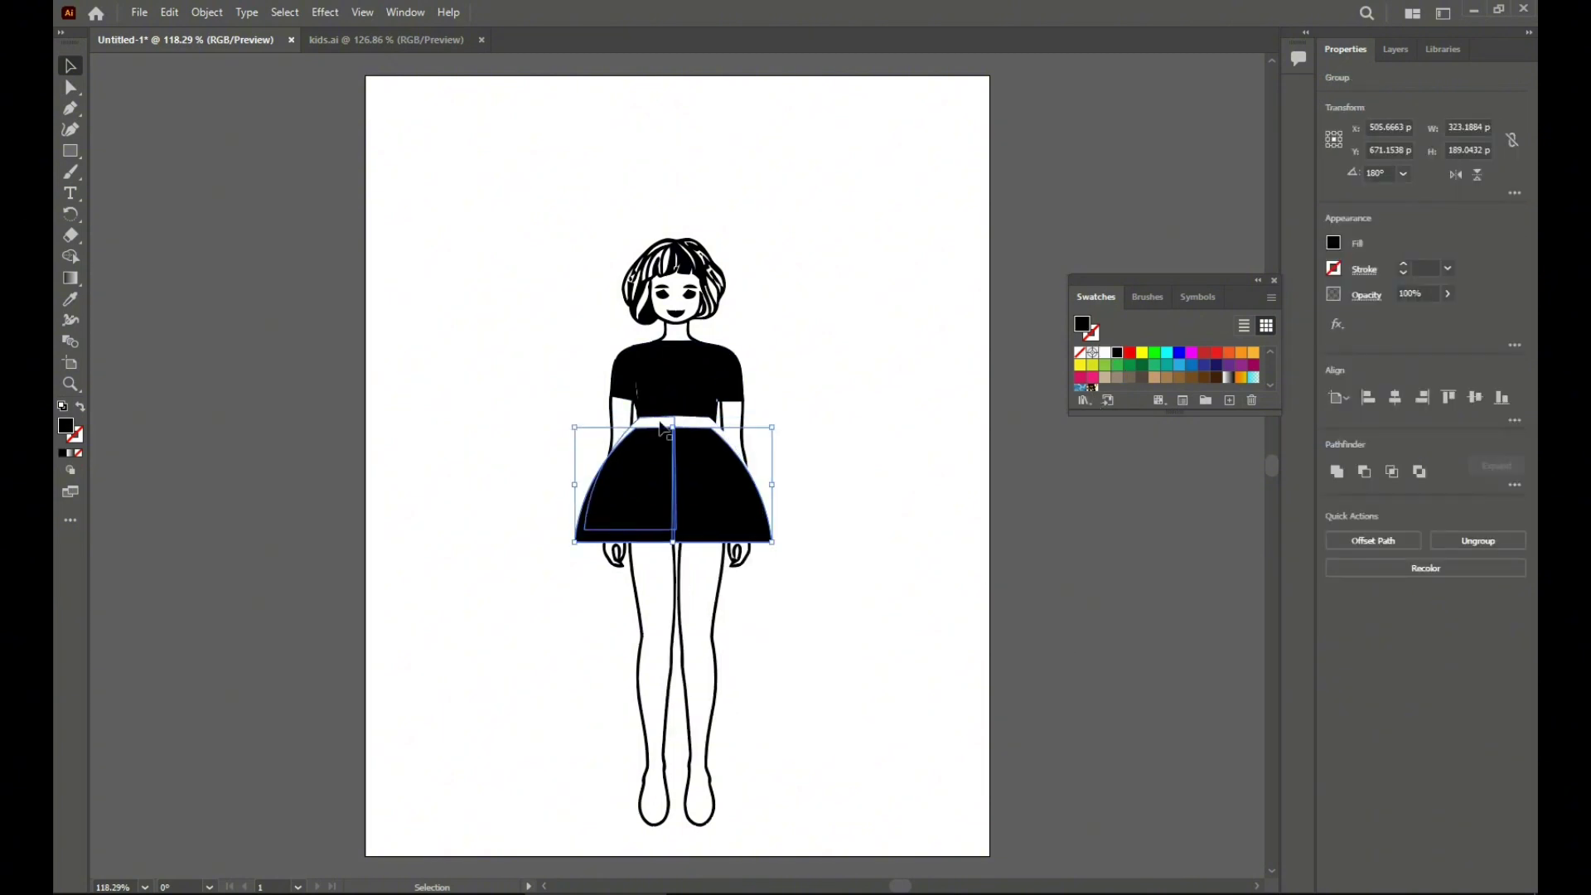
pyautogui.rightClick(663, 429)
pyautogui.moveTo(771, 639)
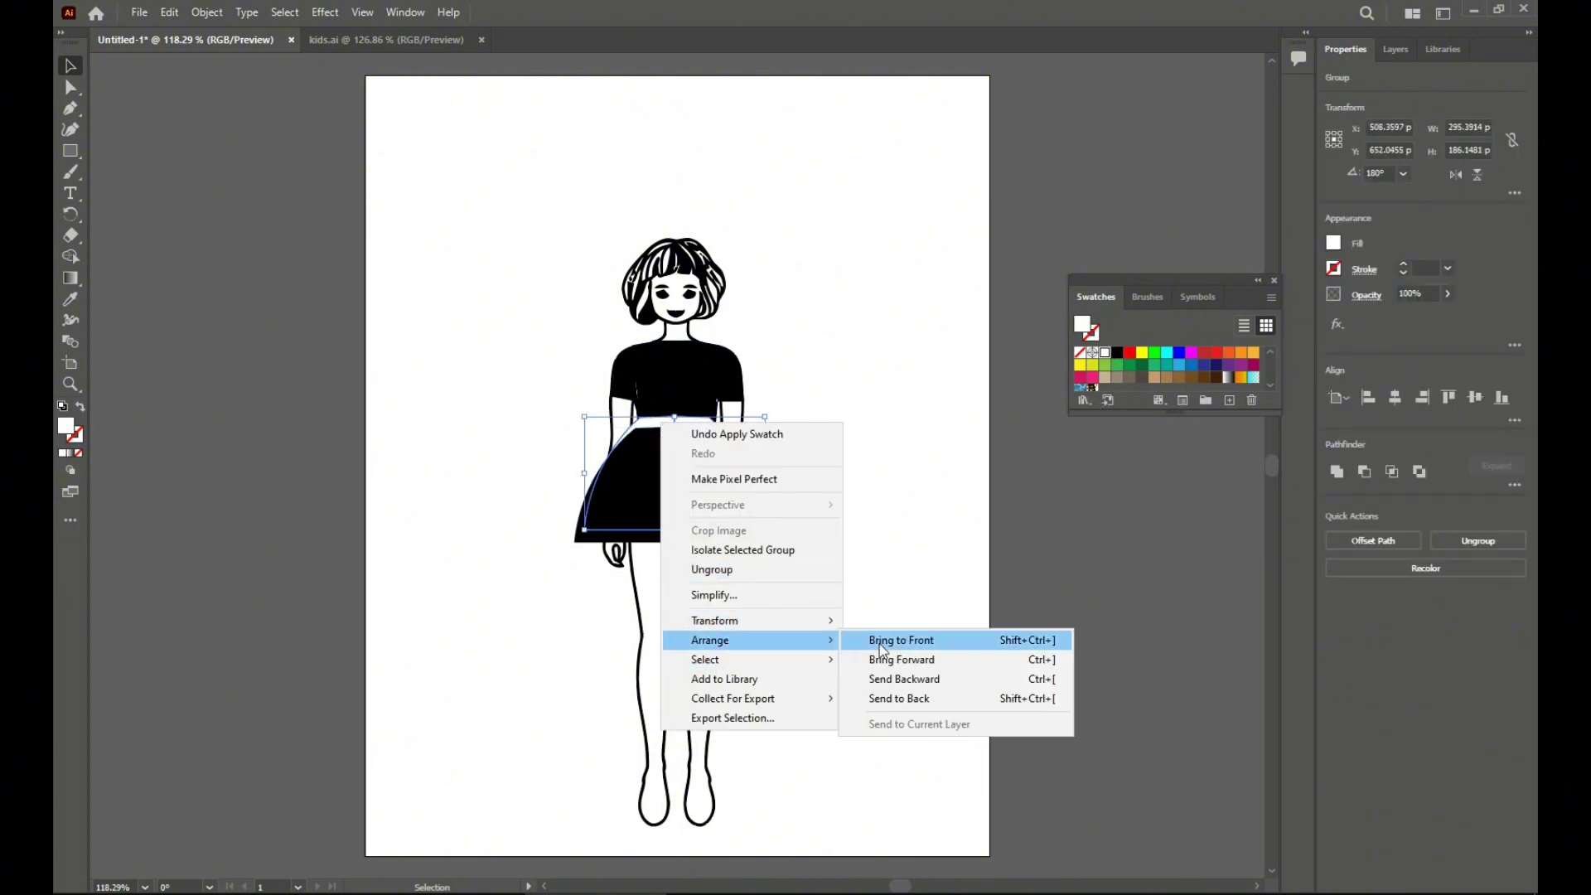
pyautogui.click(880, 643)
pyautogui.click(893, 651)
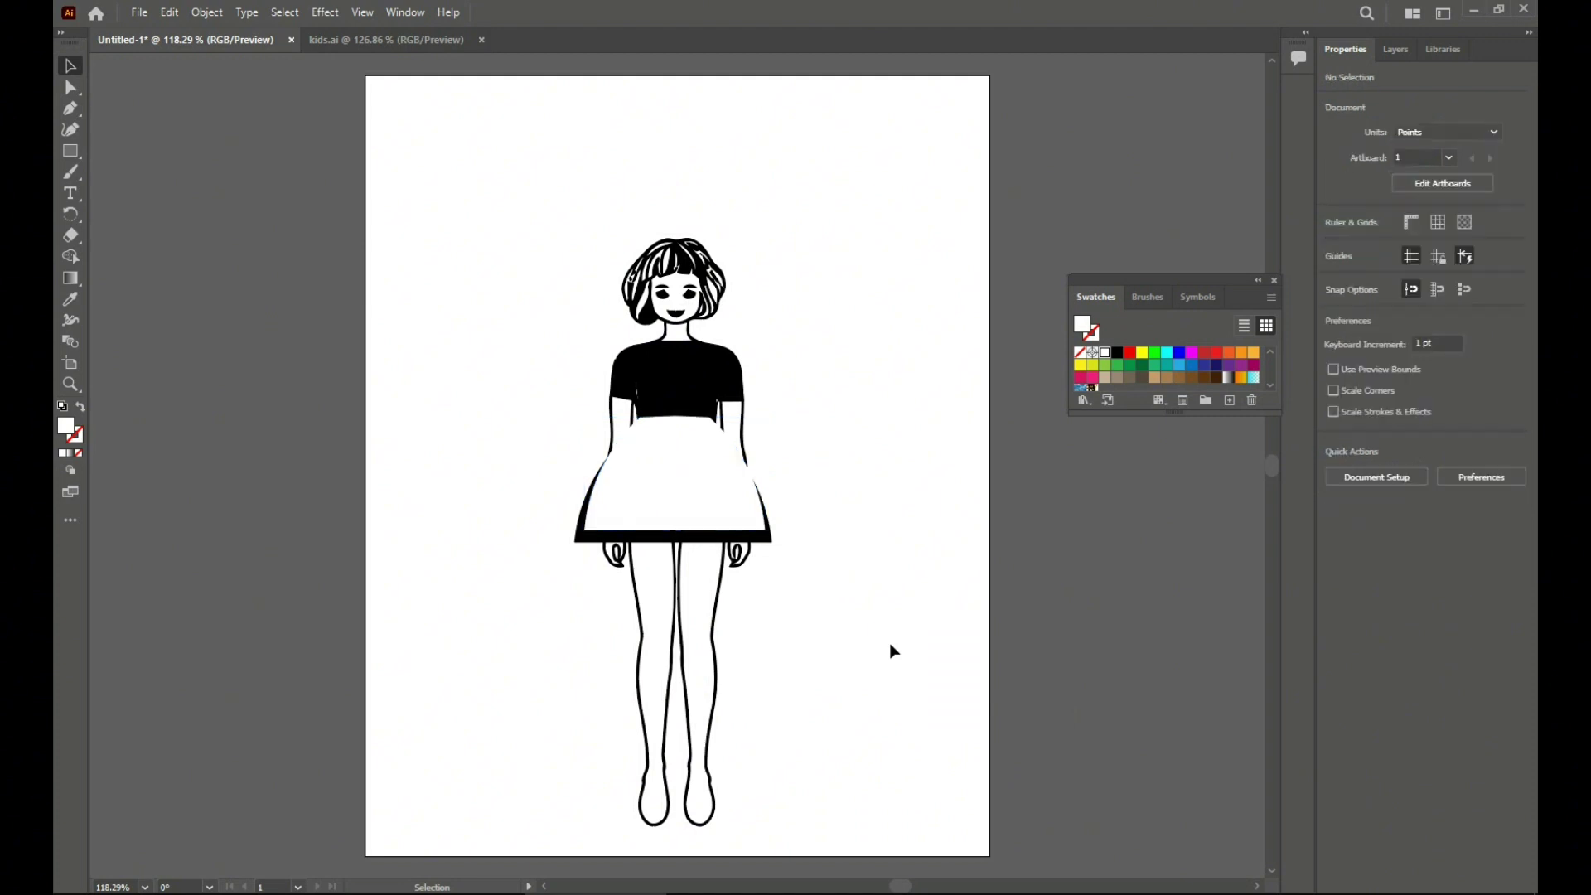
# Delete the wider black skirt behind the white one and centre the white skirt on the figure's waist
pyautogui.click(766, 543)
pyautogui.press('Delete')
pyautogui.click(713, 514)
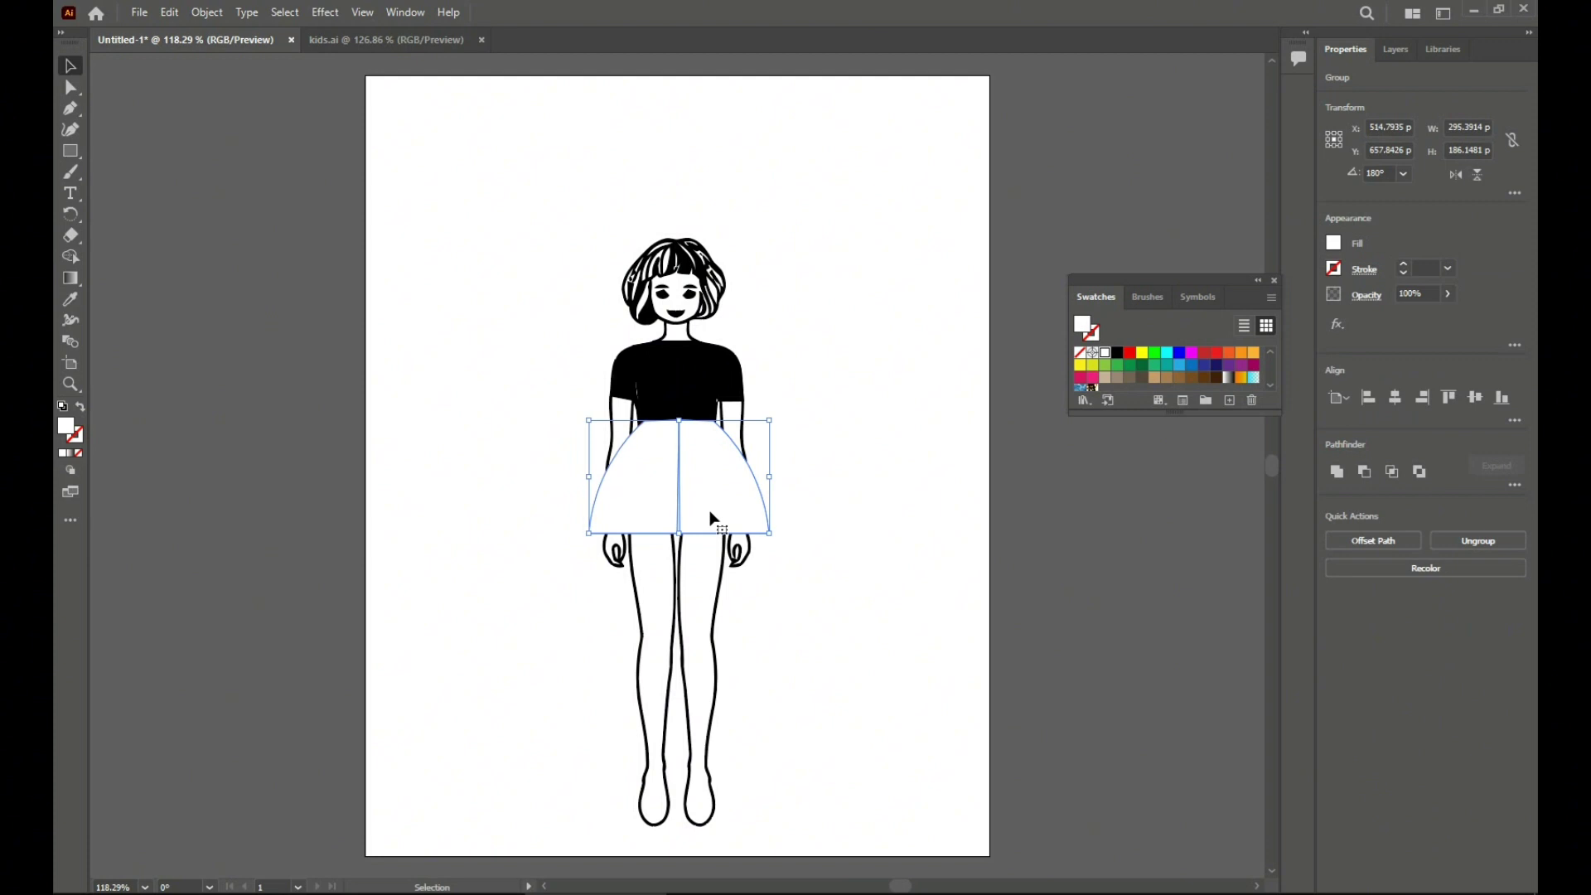
# Use the Eyedropper to fill the white skirt with the pumpkin-and-mushroom pattern sampled from the artwork beside the artboard
pyautogui.moveTo(1162, 286); pyautogui.dragTo(1147, 369)
pyautogui.press('i')
pyautogui.click(1213, 313)
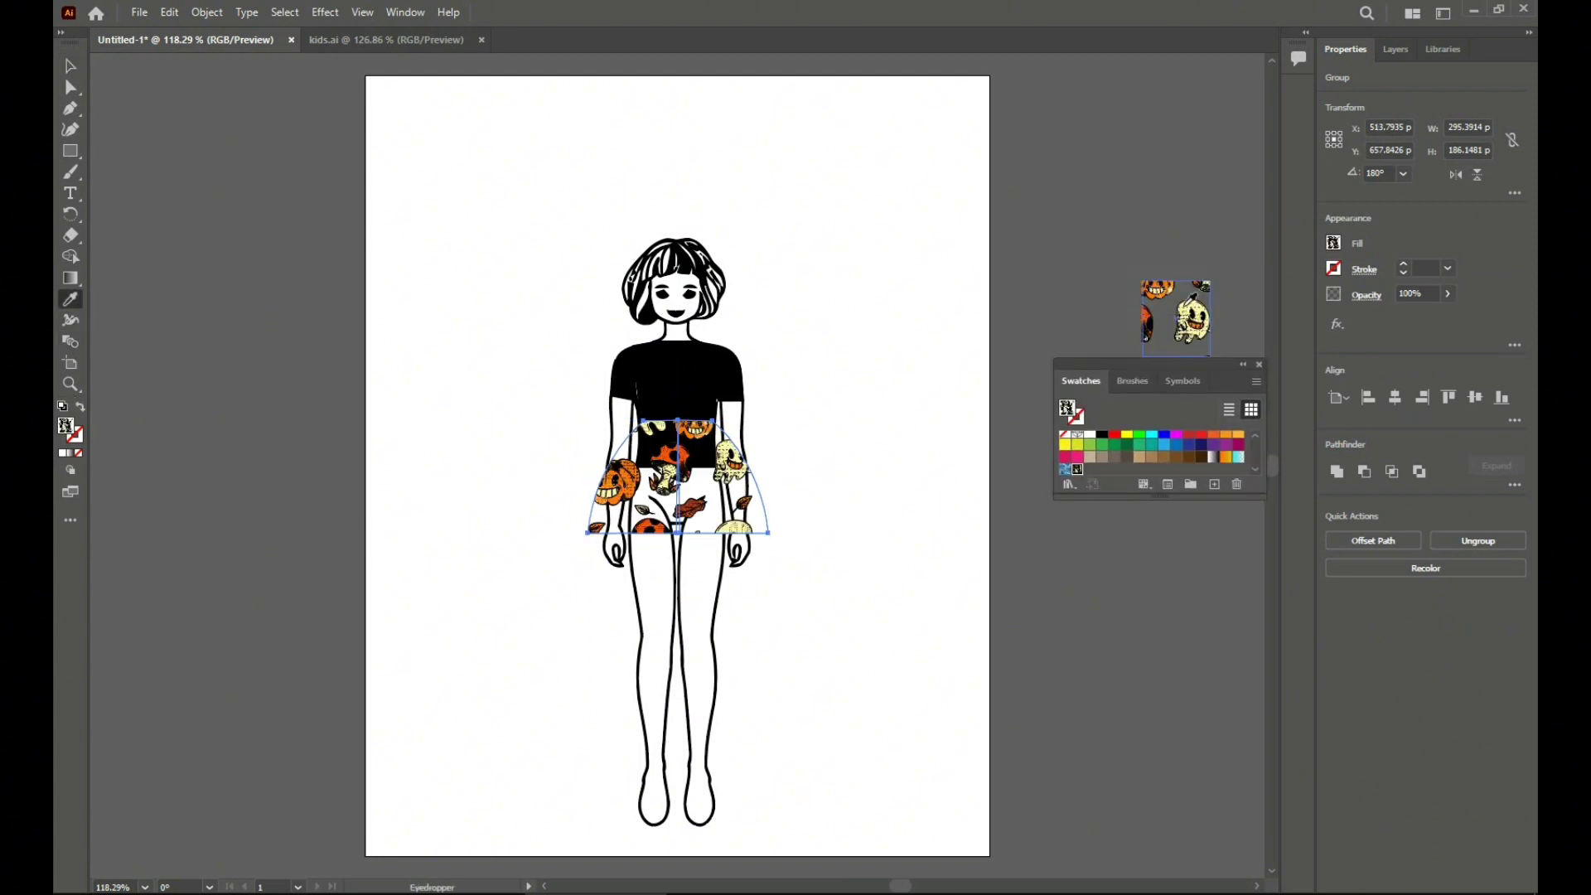
pyautogui.press('v')
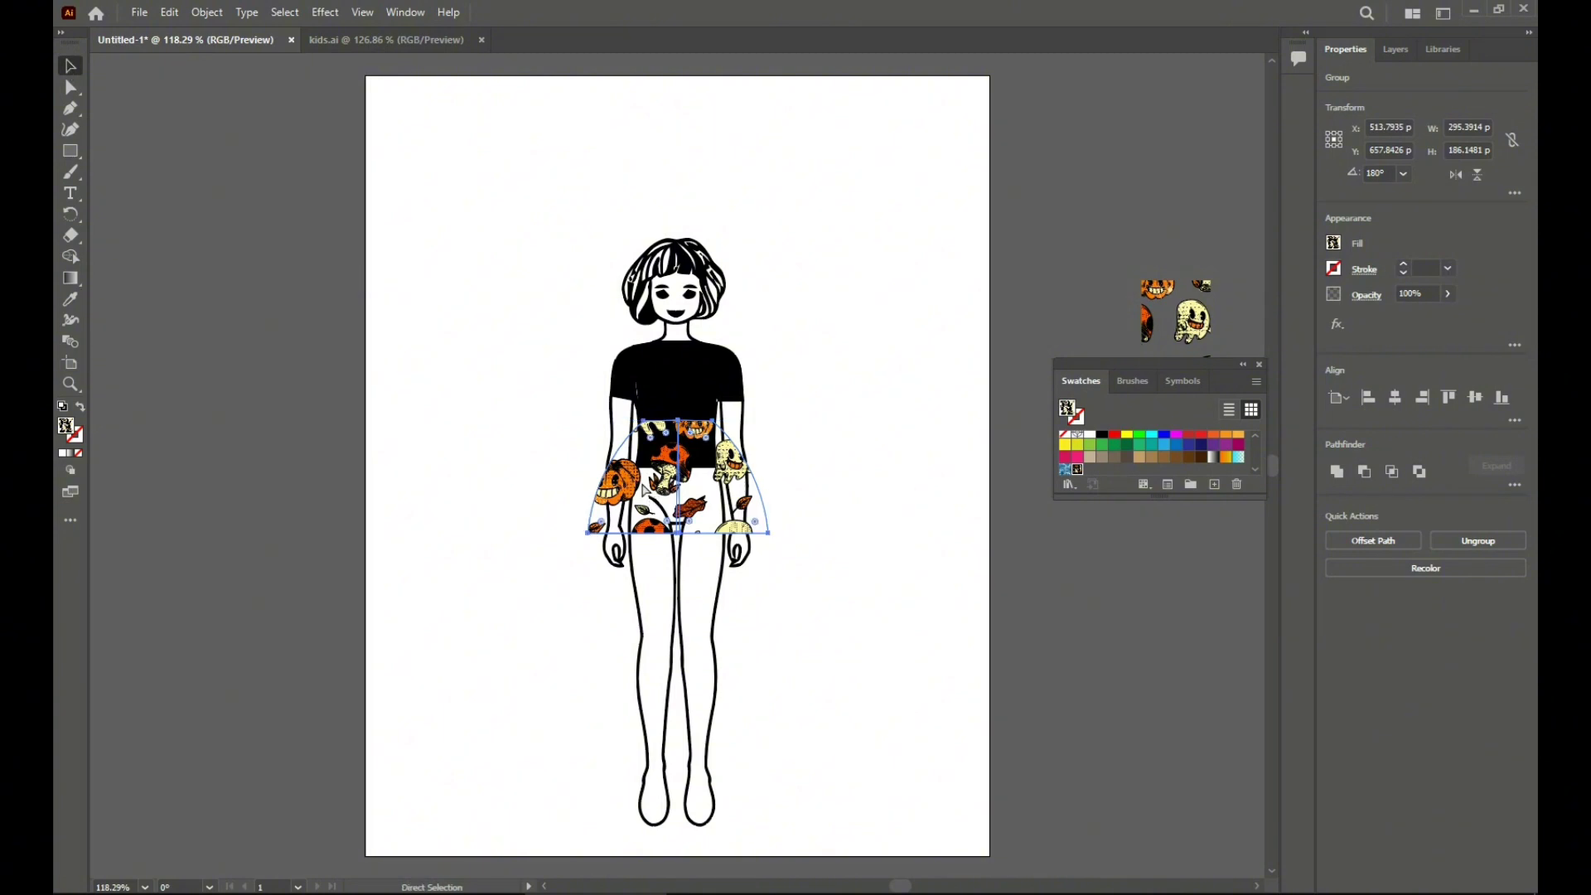
# Duplicate the patterned skirt, fill the copy with solid black (000000), and place it back over the patterned one
pyautogui.hotkey('ctrl', 'c')
pyautogui.hotkey('ctrl', 'v')
pyautogui.moveTo(704, 502); pyautogui.dragTo(436, 505)
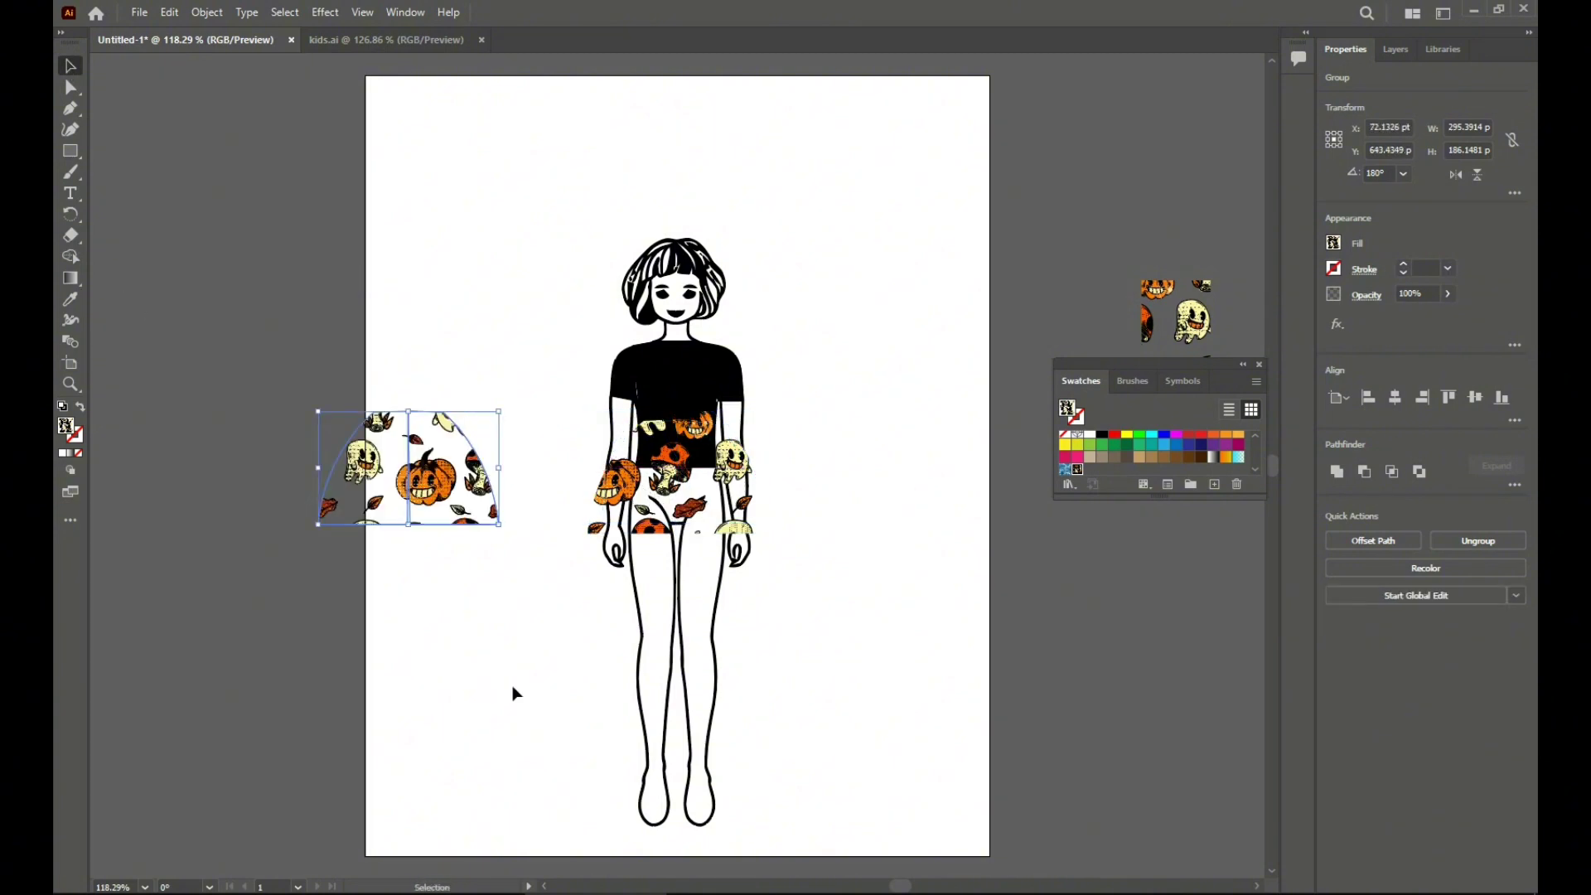
pyautogui.doubleClick(66, 428)
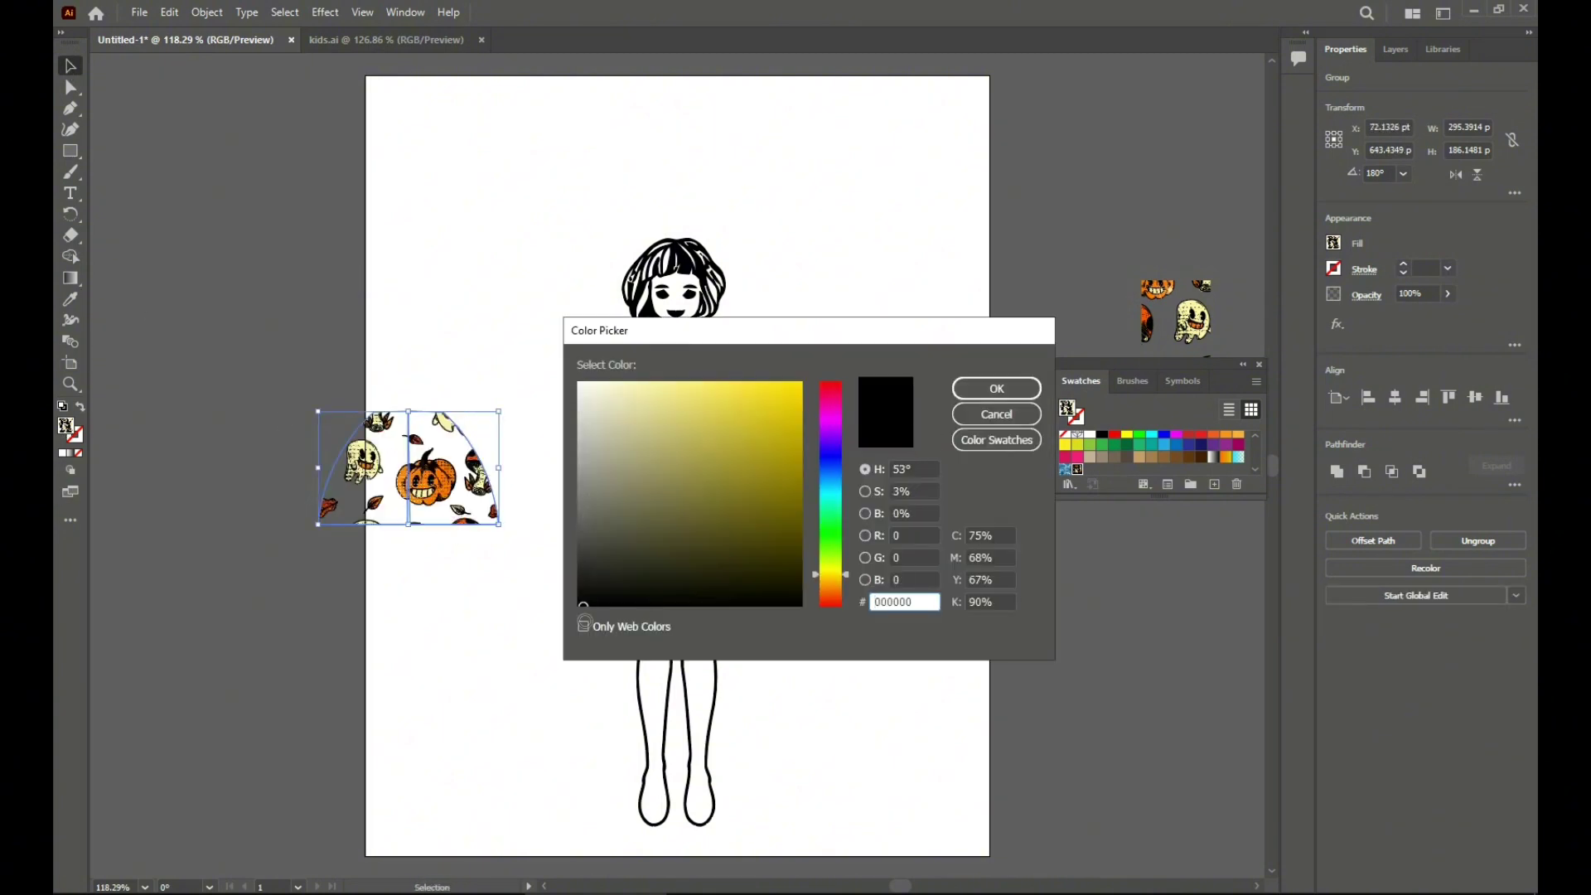
pyautogui.click(997, 389)
pyautogui.moveTo(407, 482); pyautogui.dragTo(677, 491)
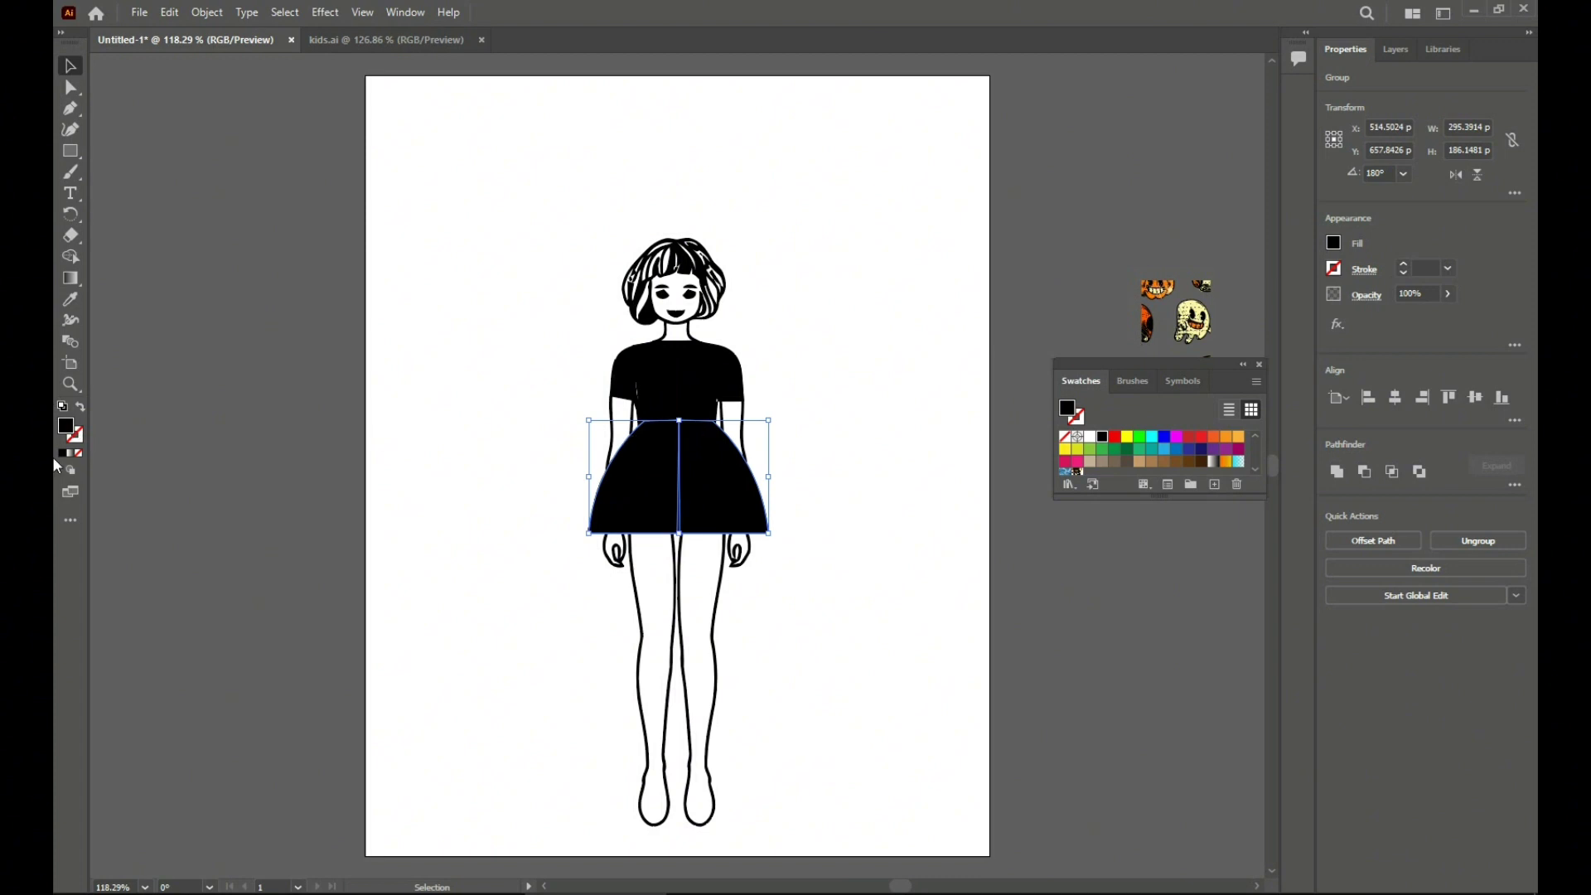
# Change the fill of the solid skirt copy to light grey
pyautogui.doubleClick(68, 429)
pyautogui.moveTo(656, 405); pyautogui.dragTo(580, 401)
pyautogui.click(997, 390)
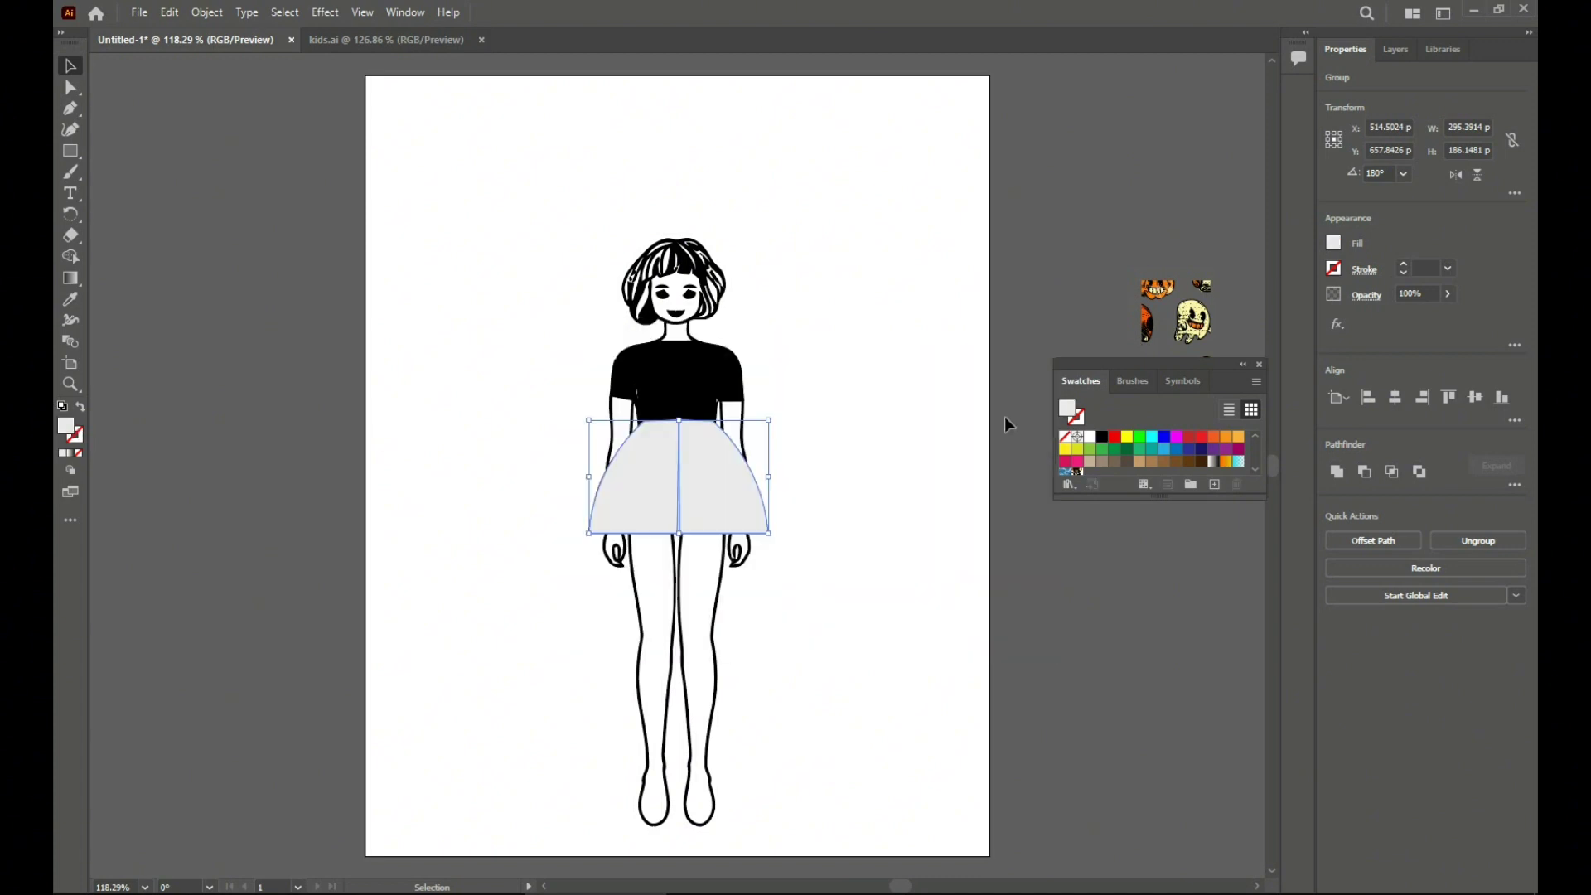
# Fill the short-sleeved top with the skirt's light grey using the Eyedropper
pyautogui.click(675, 364)
pyautogui.click(70, 299)
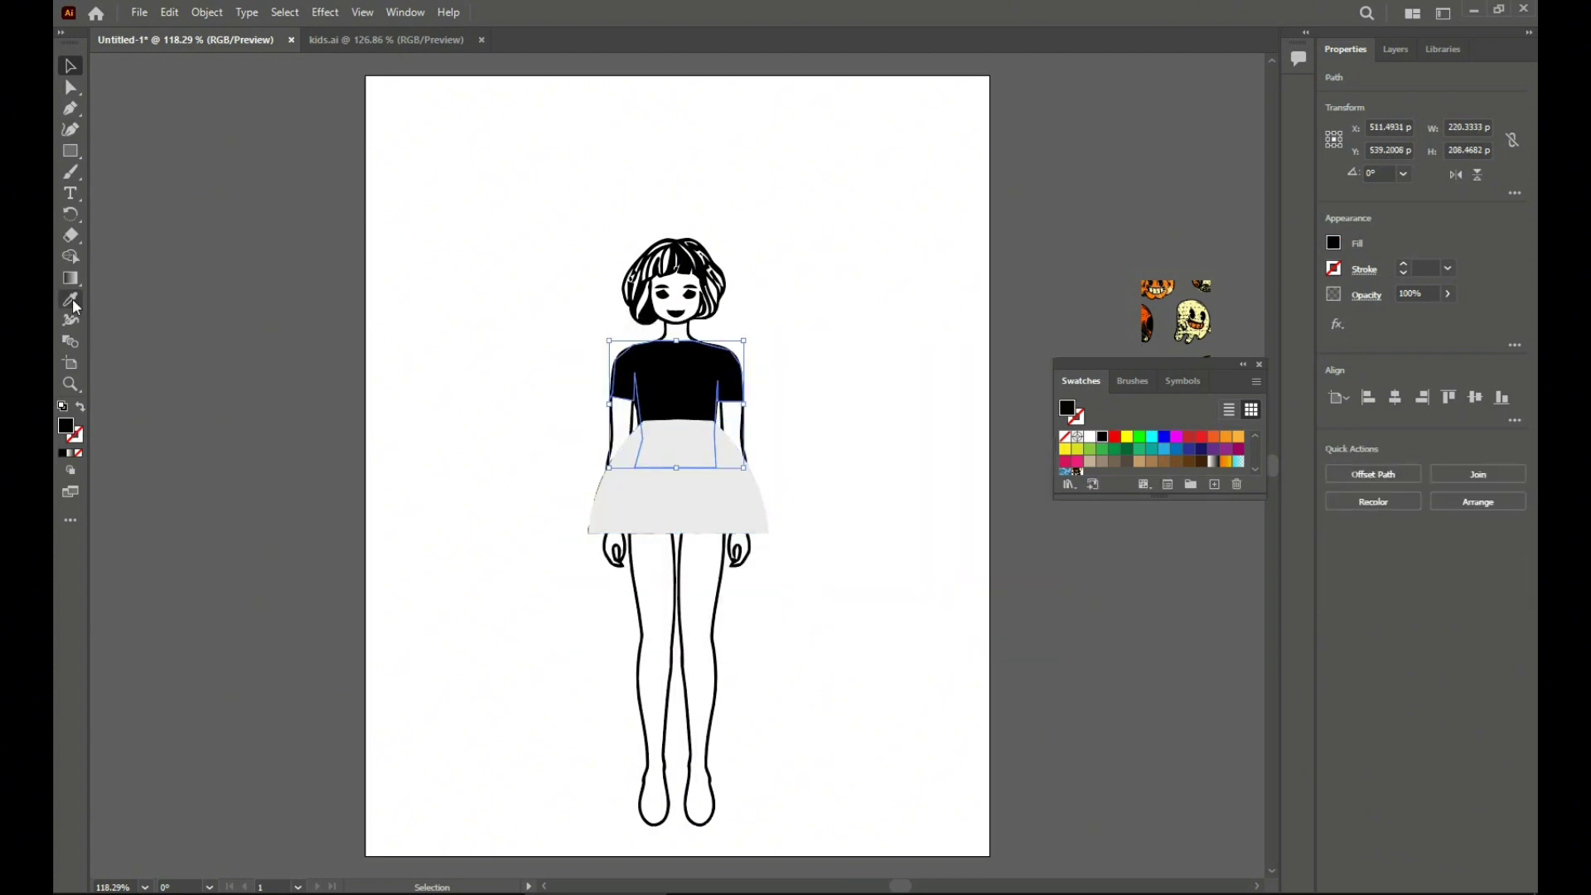
pyautogui.click(728, 487)
pyautogui.click(70, 65)
pyautogui.click(962, 632)
# Move the grey and patterned skirts off the figure to its side and nudge them into line with each other
pyautogui.click(696, 490)
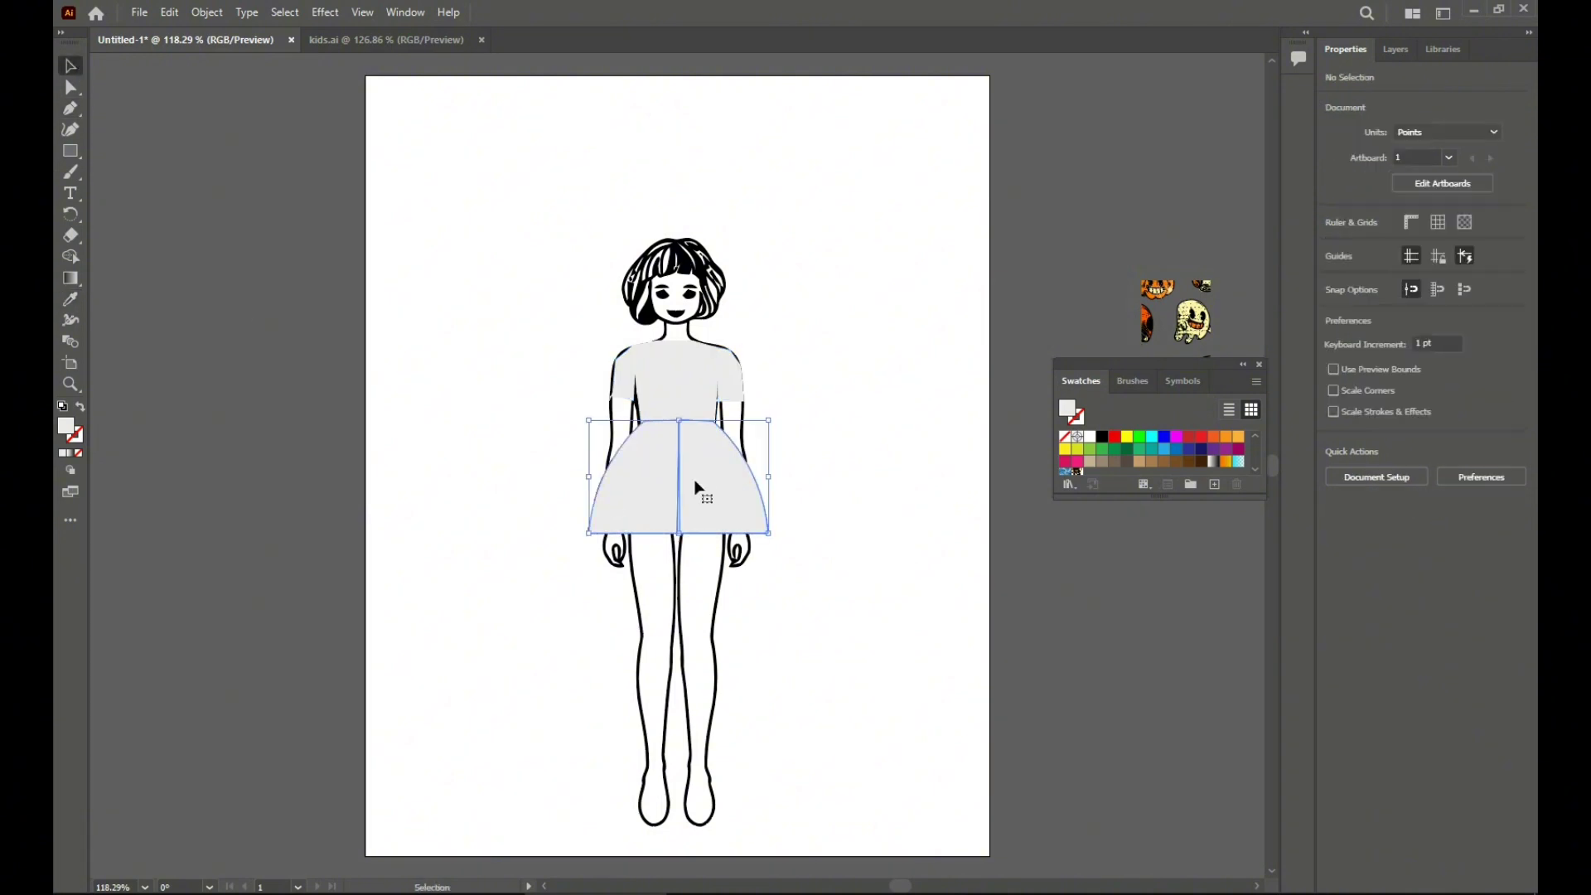
pyautogui.moveTo(696, 490); pyautogui.dragTo(430, 531)
pyautogui.press('Down')
pyautogui.press('Down')
pyautogui.press('Down')
pyautogui.press('Down')
pyautogui.press('Down')
pyautogui.press('Right')
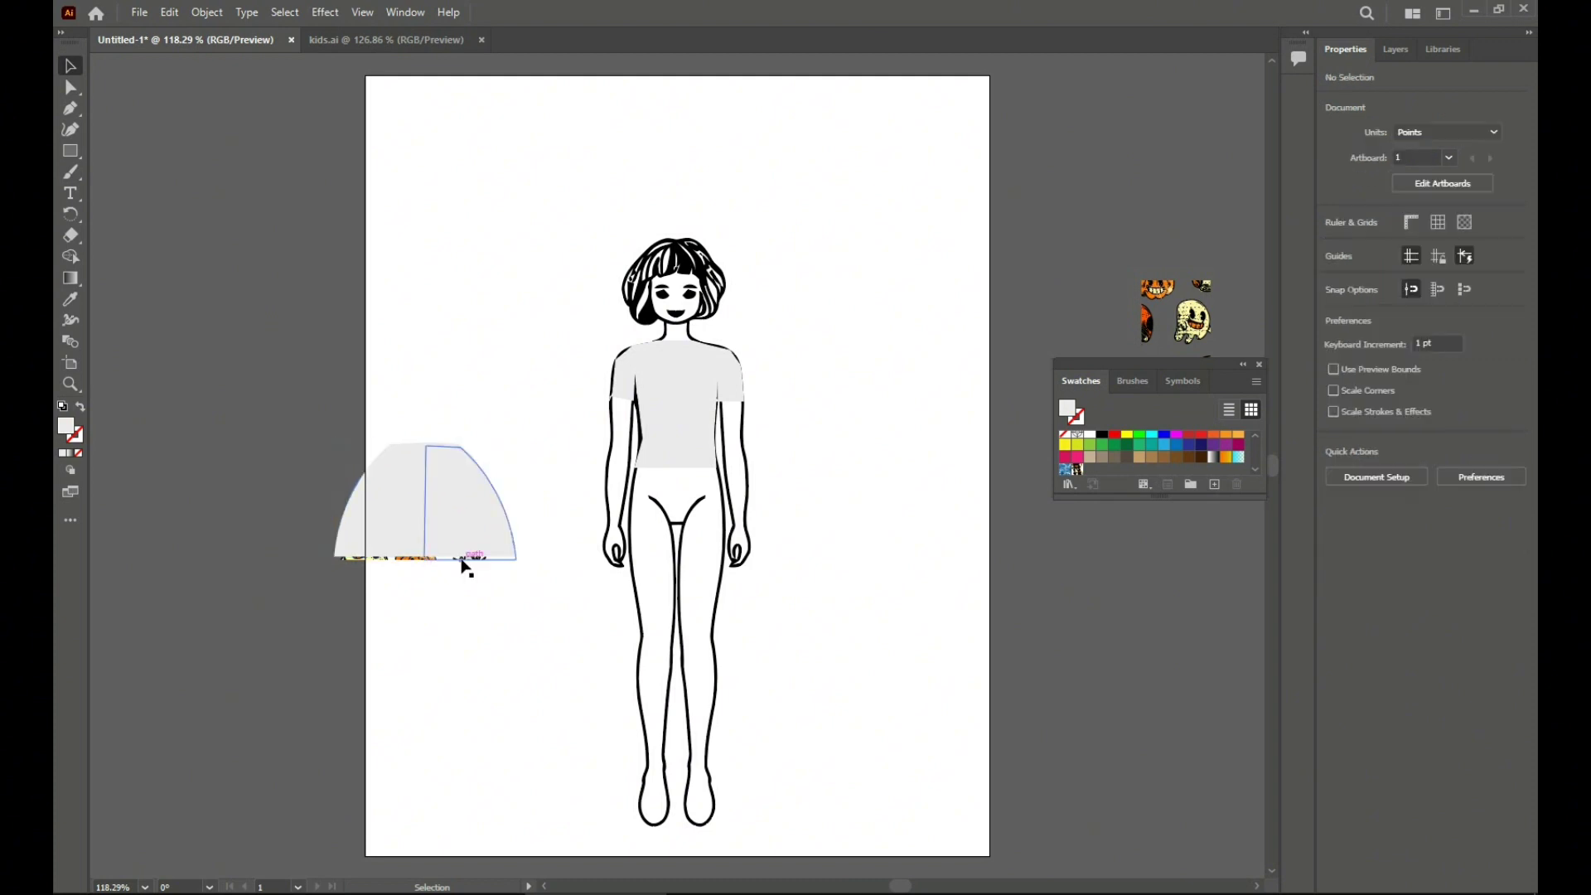
# Rearrange the stacked skirts so the patterned skirt lies in front of the light grey one
pyautogui.rightClick(455, 563)
pyautogui.moveTo(630, 780)
pyautogui.click(678, 779)
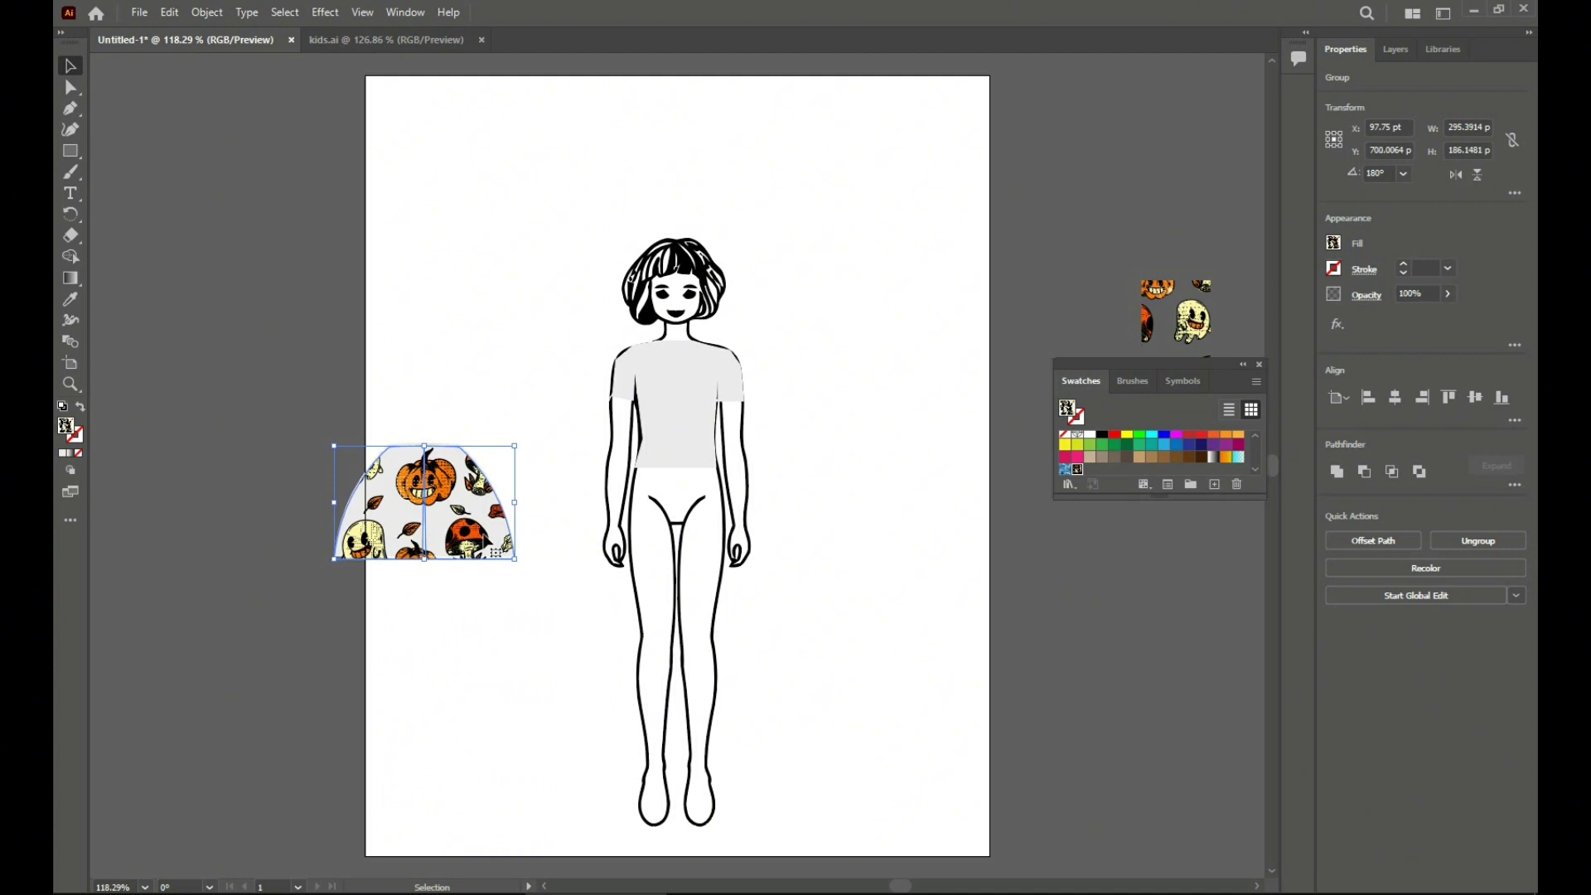
pyautogui.click(474, 673)
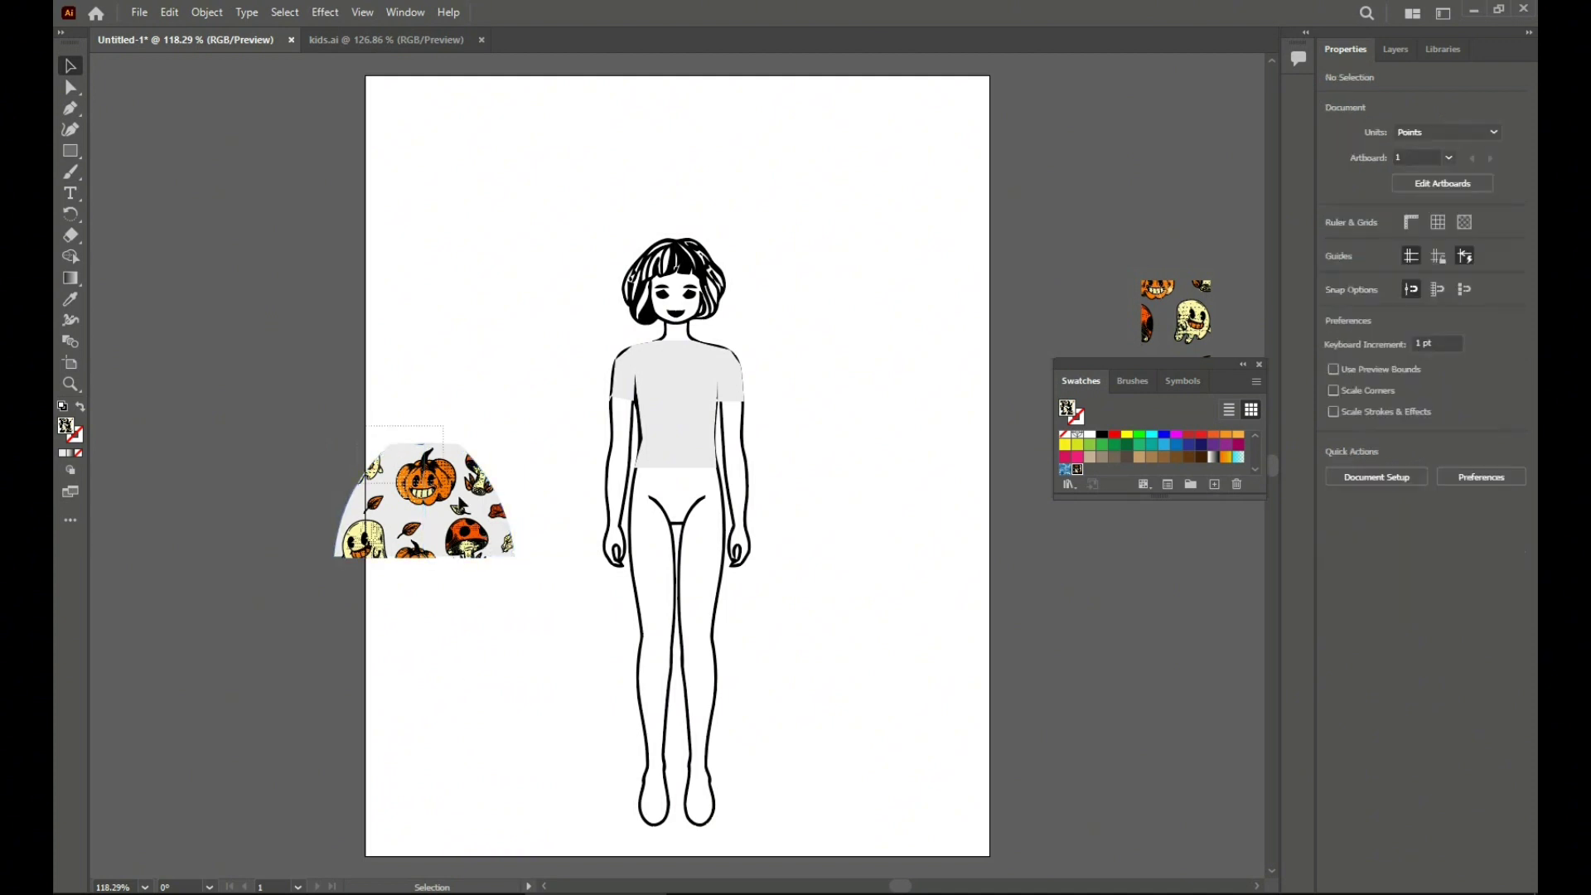
# Group the patterned and grey skirts together and place the group on the figure, overlapping the top's lower edge
pyautogui.click(461, 502)
pyautogui.rightClick(462, 533)
pyautogui.click(540, 671)
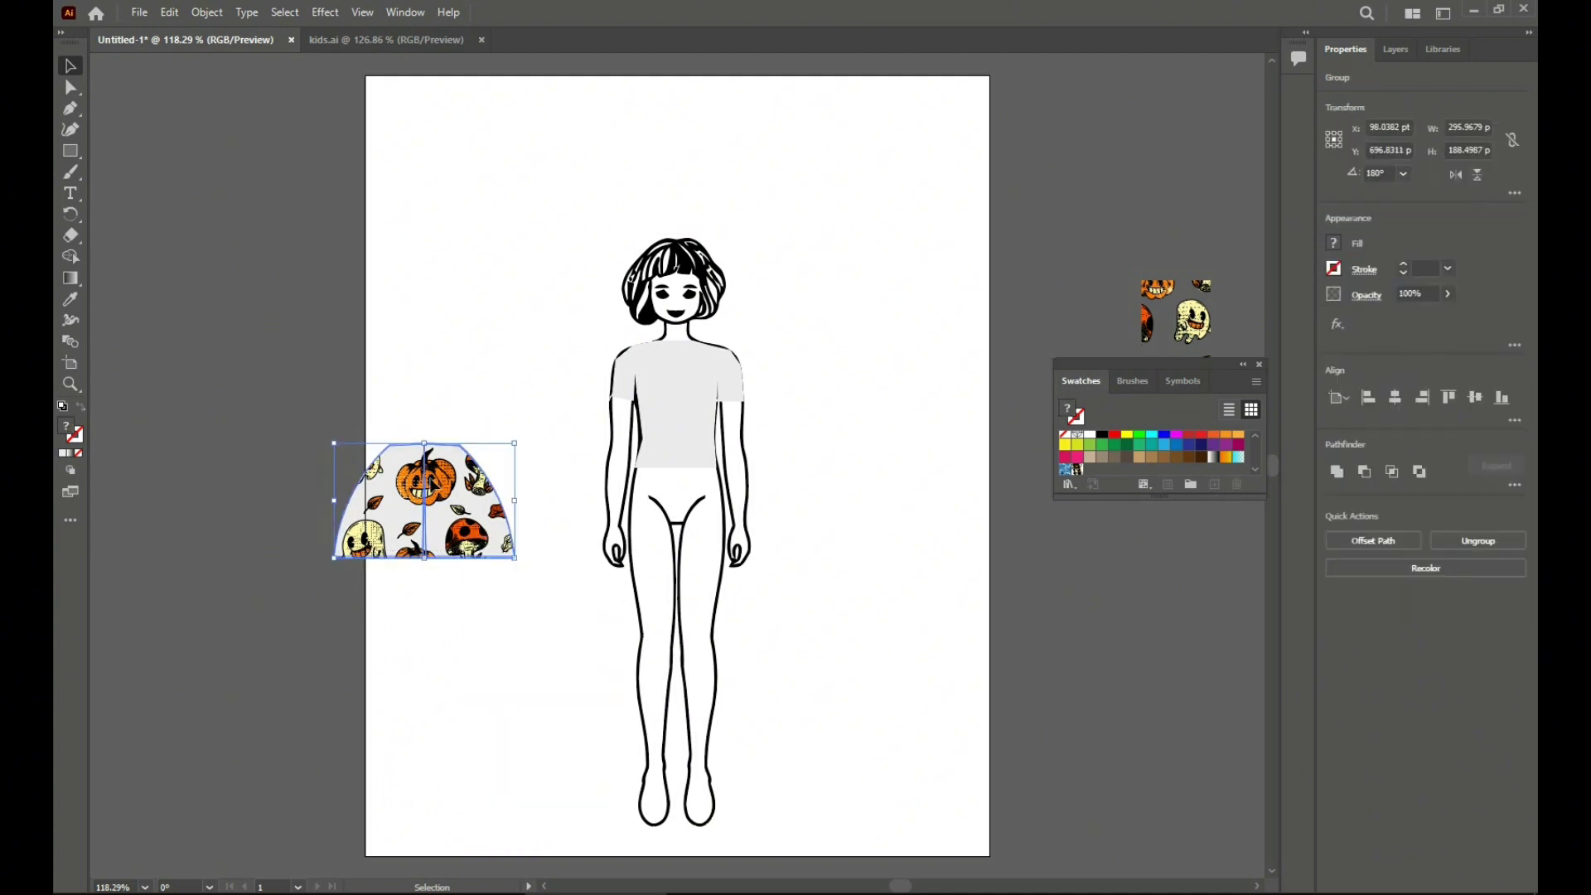
pyautogui.moveTo(426, 488); pyautogui.dragTo(681, 469)
pyautogui.click(998, 606)
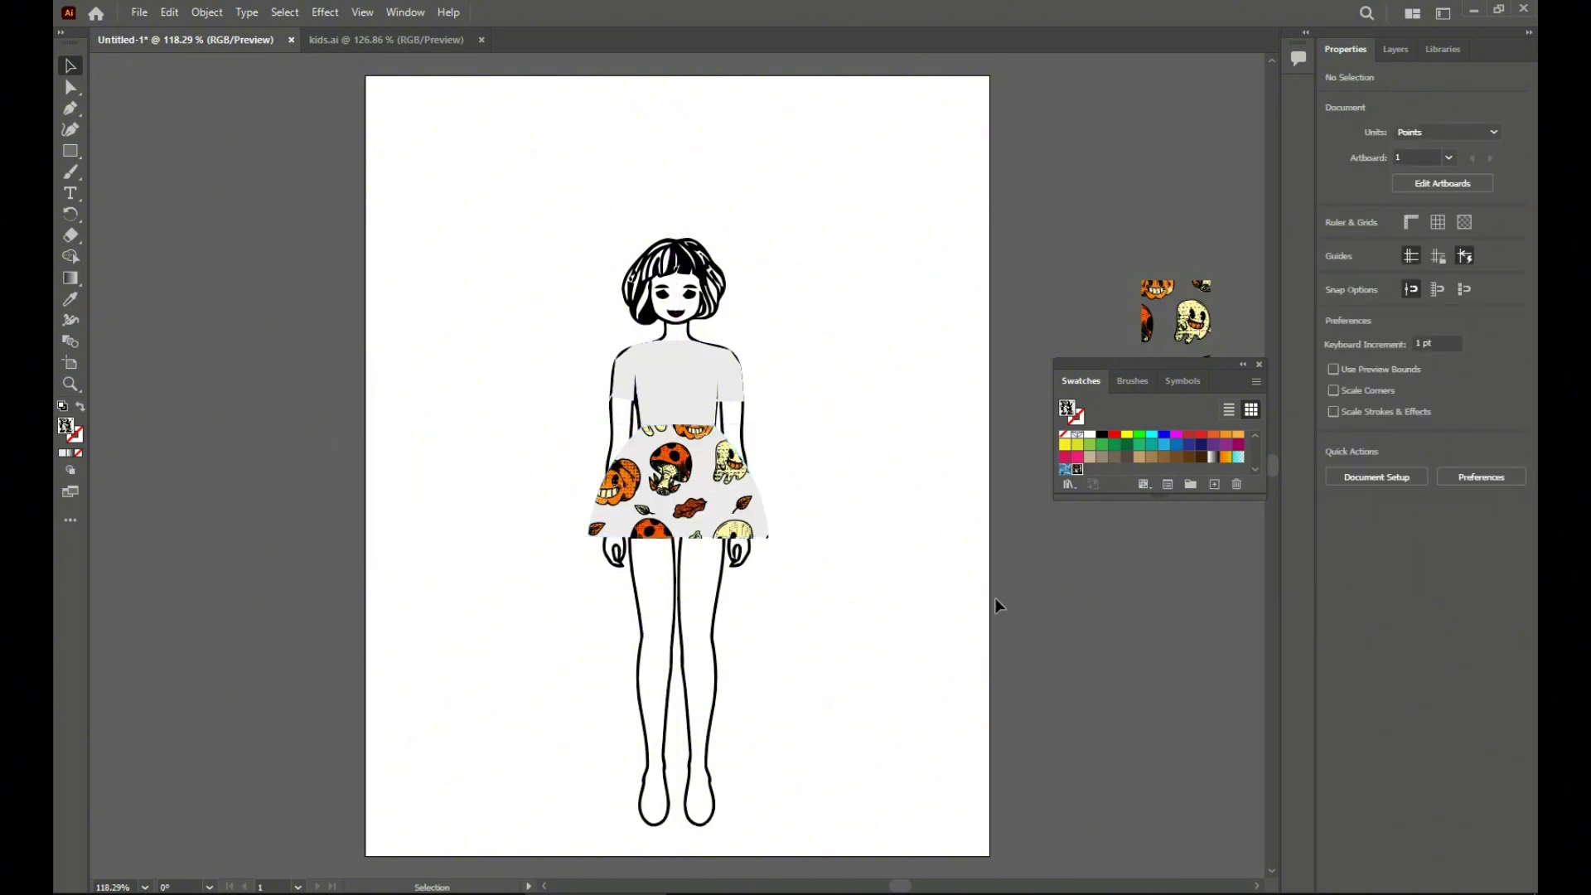
# Give the light grey top a 1 pt black stroke
pyautogui.click(734, 377)
pyautogui.click(86, 440)
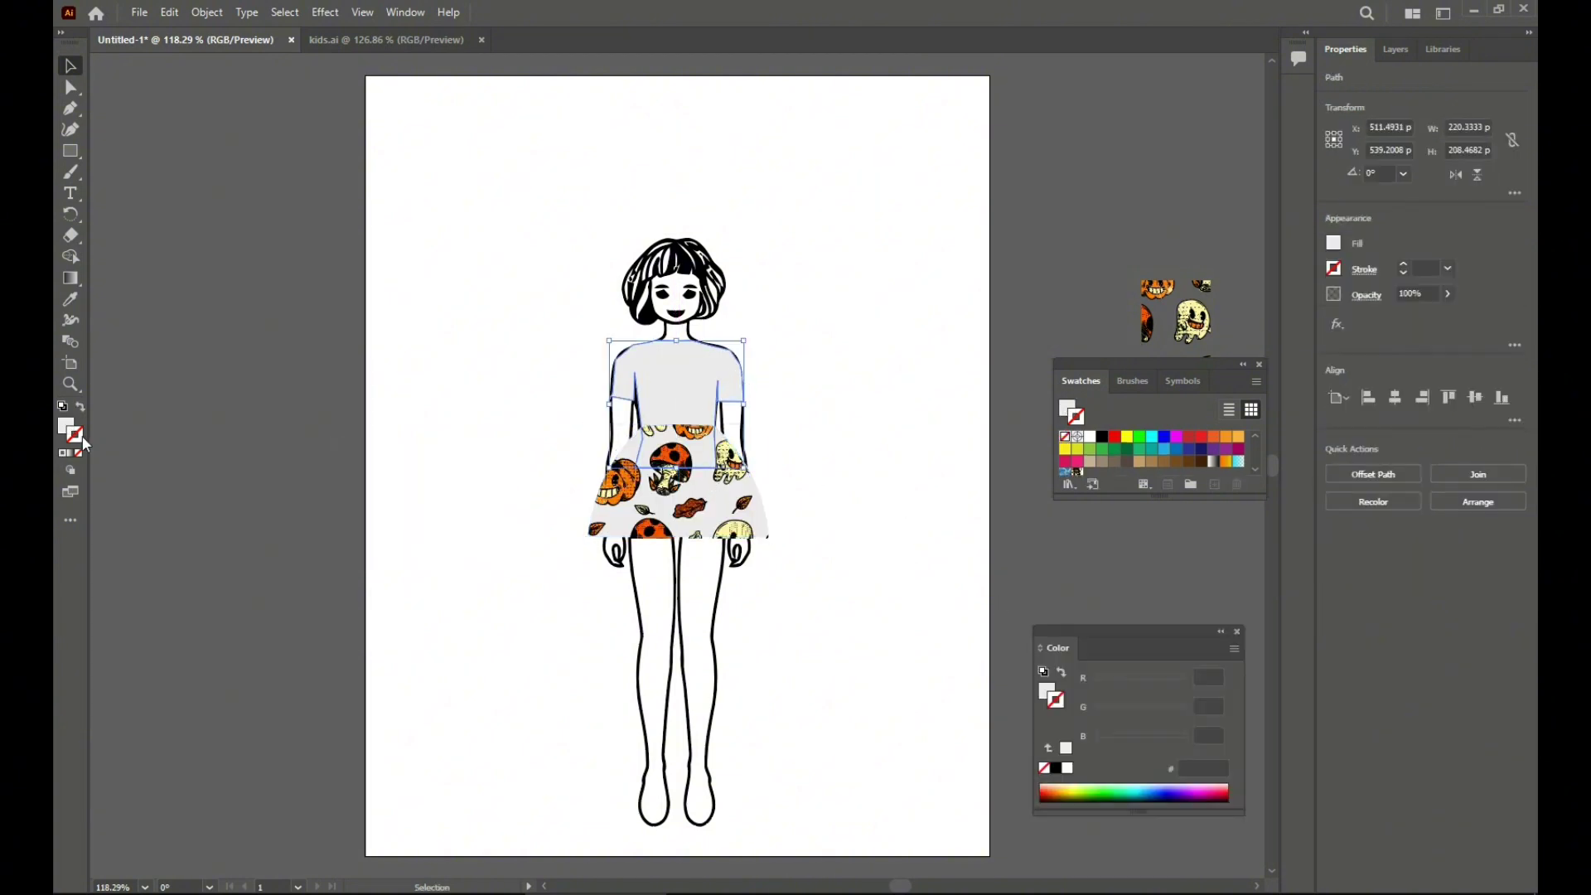
pyautogui.click(1056, 768)
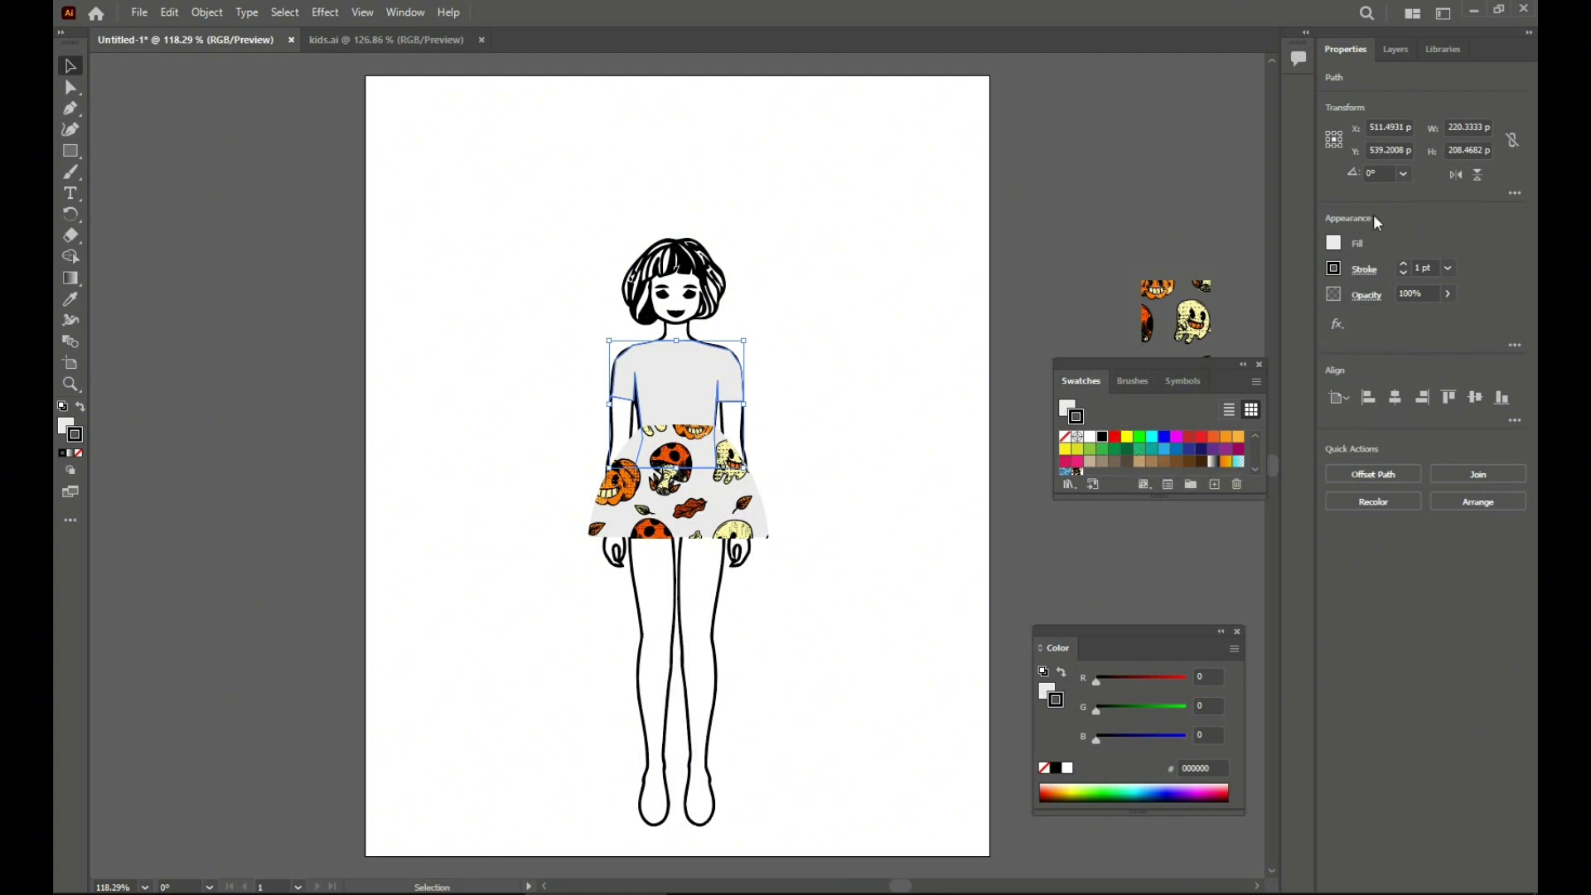
# Open the Decorative_Text Dividers brush library and apply its first ornamental divider brush to the top's outline
pyautogui.click(1134, 383)
pyautogui.click(1076, 485)
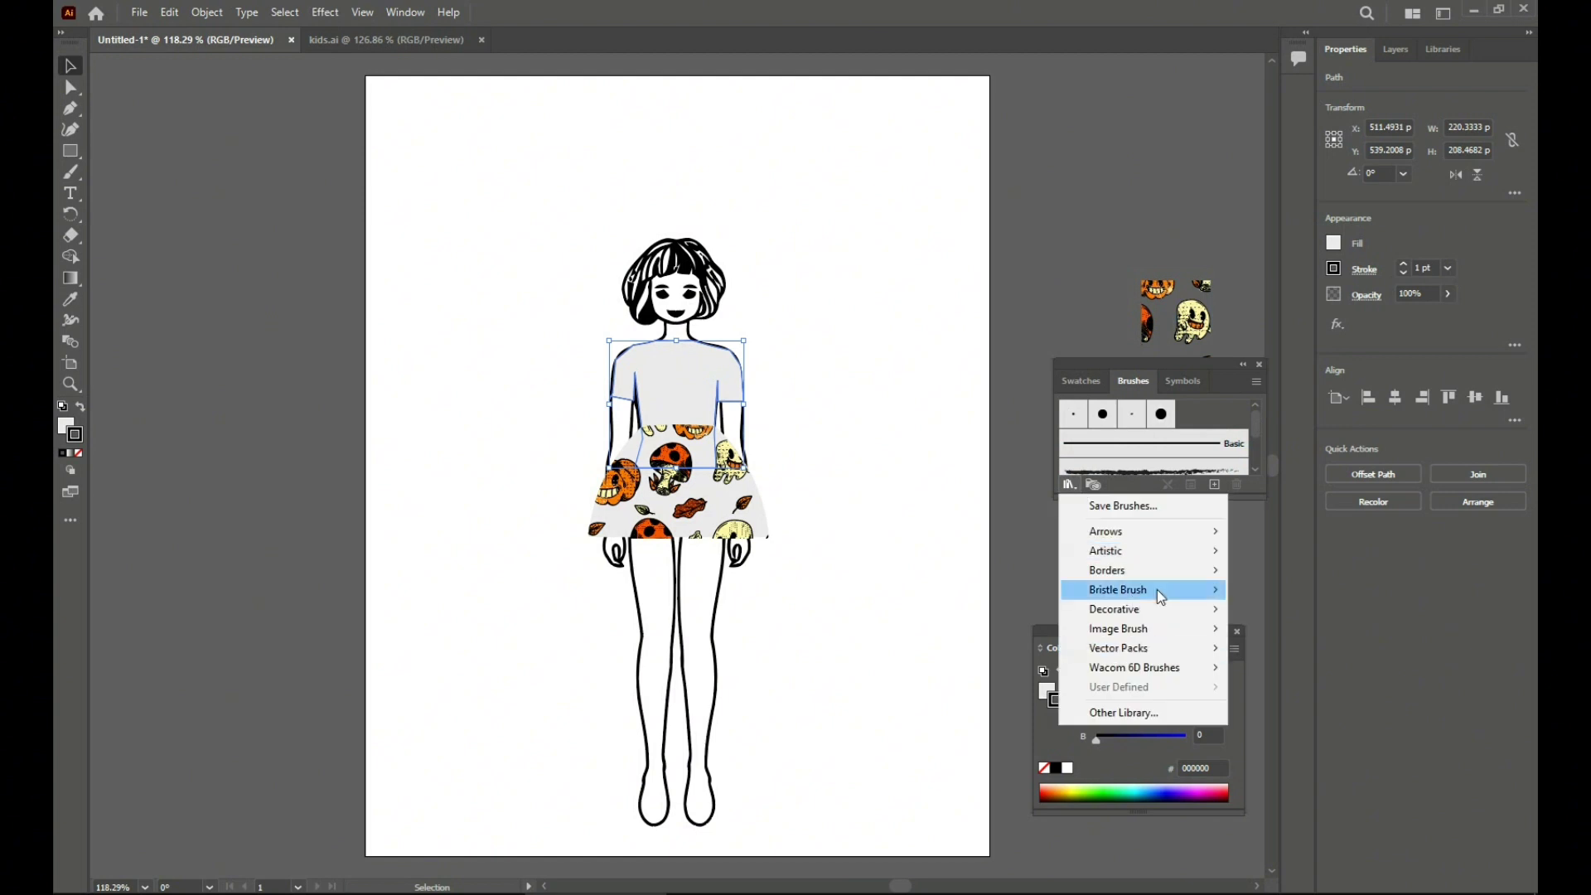
pyautogui.moveTo(1110, 613)
pyautogui.click(1333, 667)
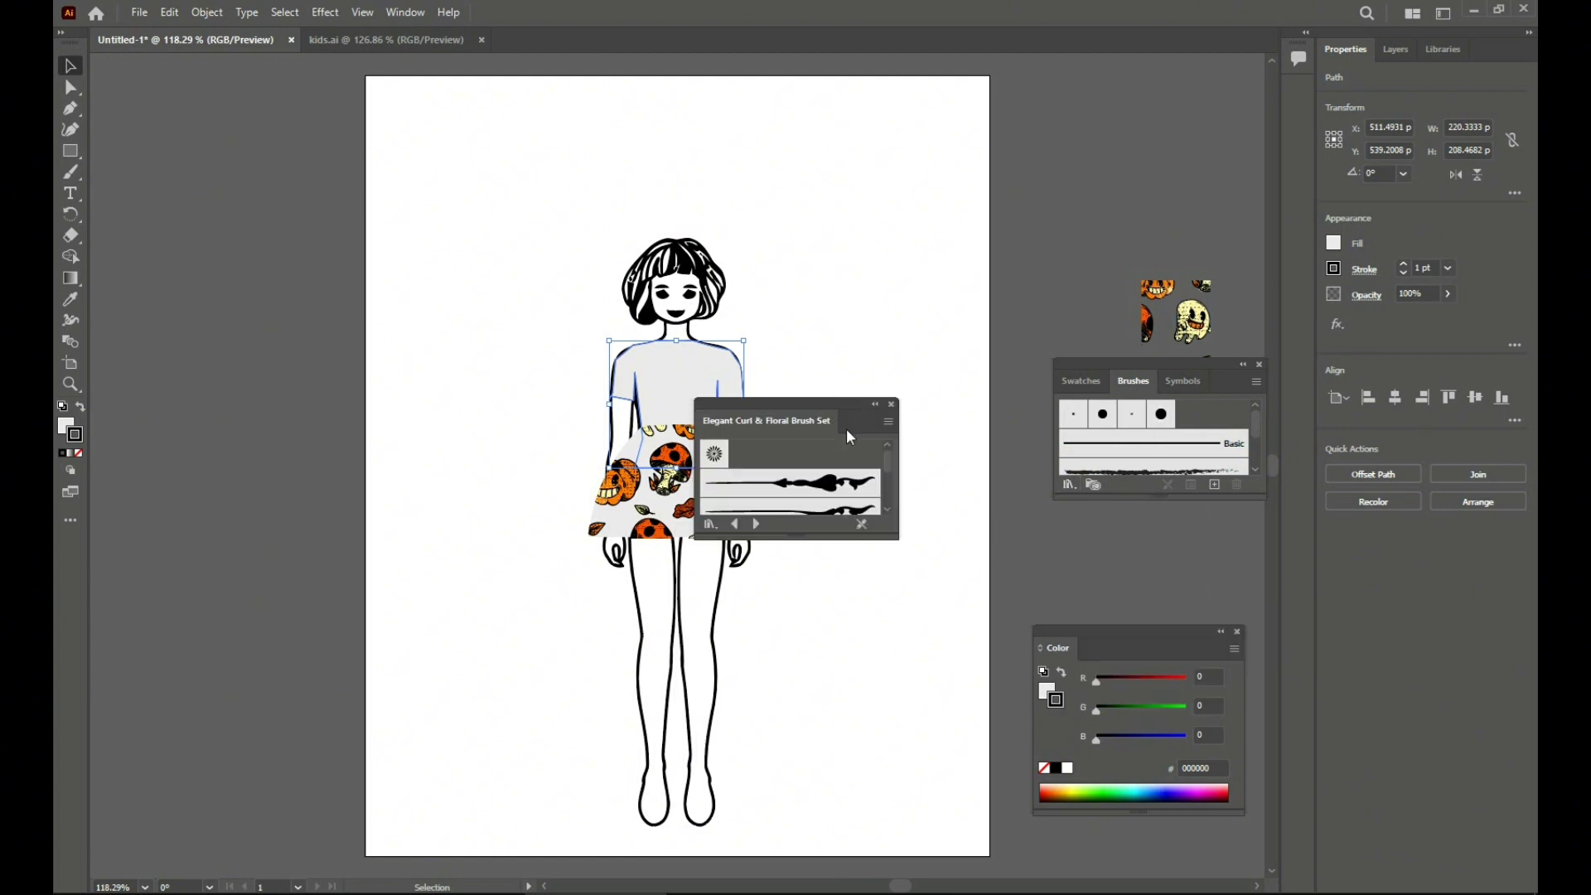
pyautogui.click(734, 523)
pyautogui.click(1152, 258)
# Apply the same ornamental divider brush to the outline of the patterned skirt group
pyautogui.click(743, 502)
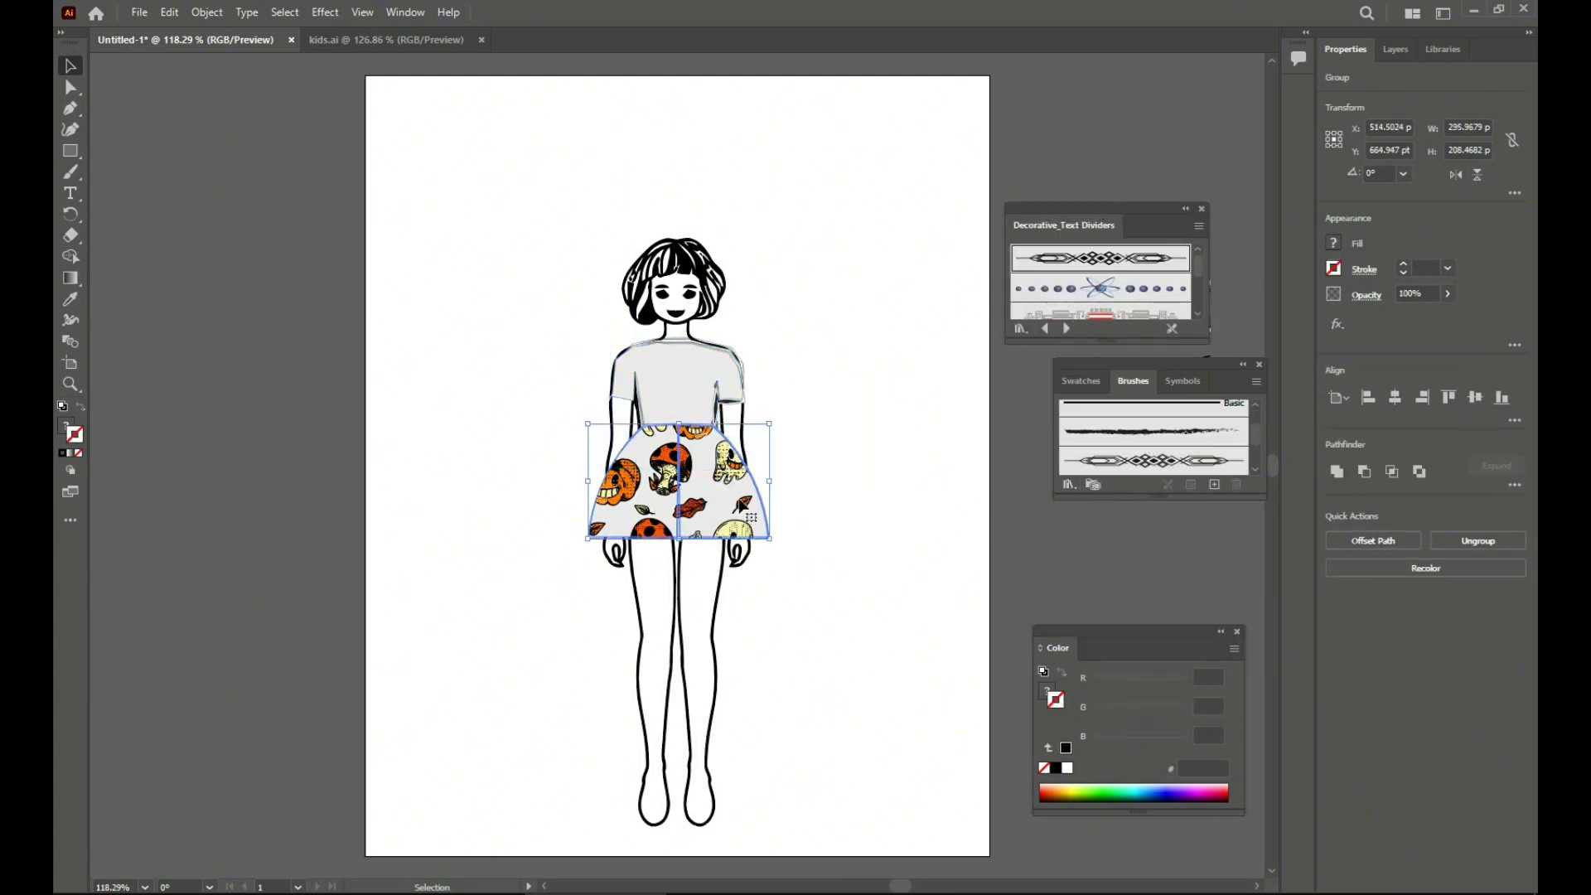
pyautogui.click(1079, 271)
pyautogui.click(677, 627)
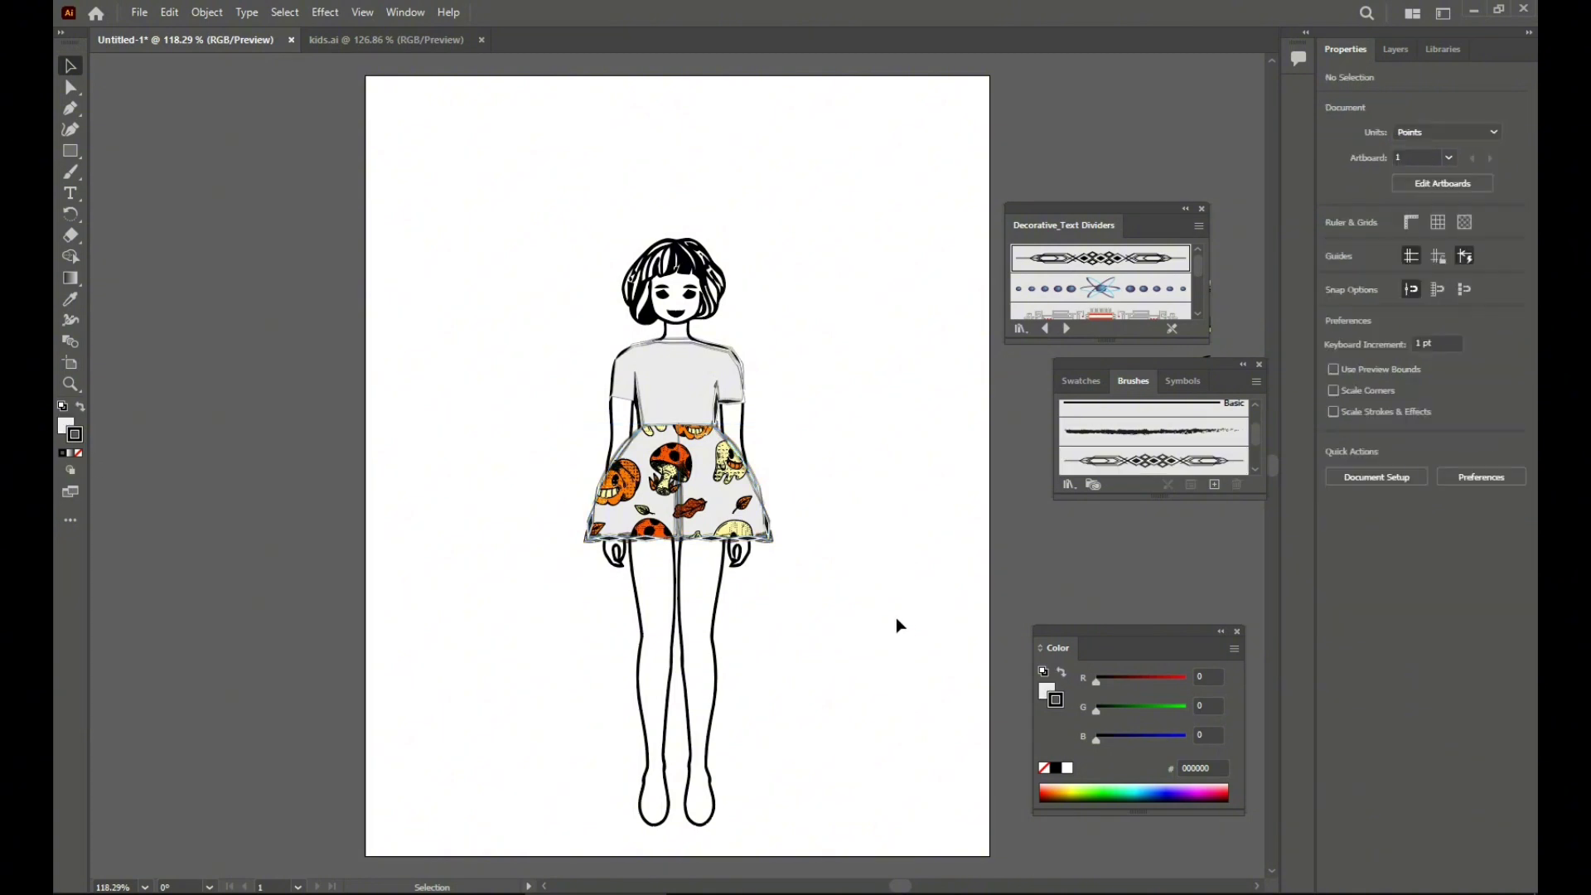
# Trace a stocking with the Pen tool from its straight top edge below the skirt down the left-hand leg's inner side and around the foot
pyautogui.click(70, 108)
pyautogui.click(630, 560)
pyautogui.click(673, 560)
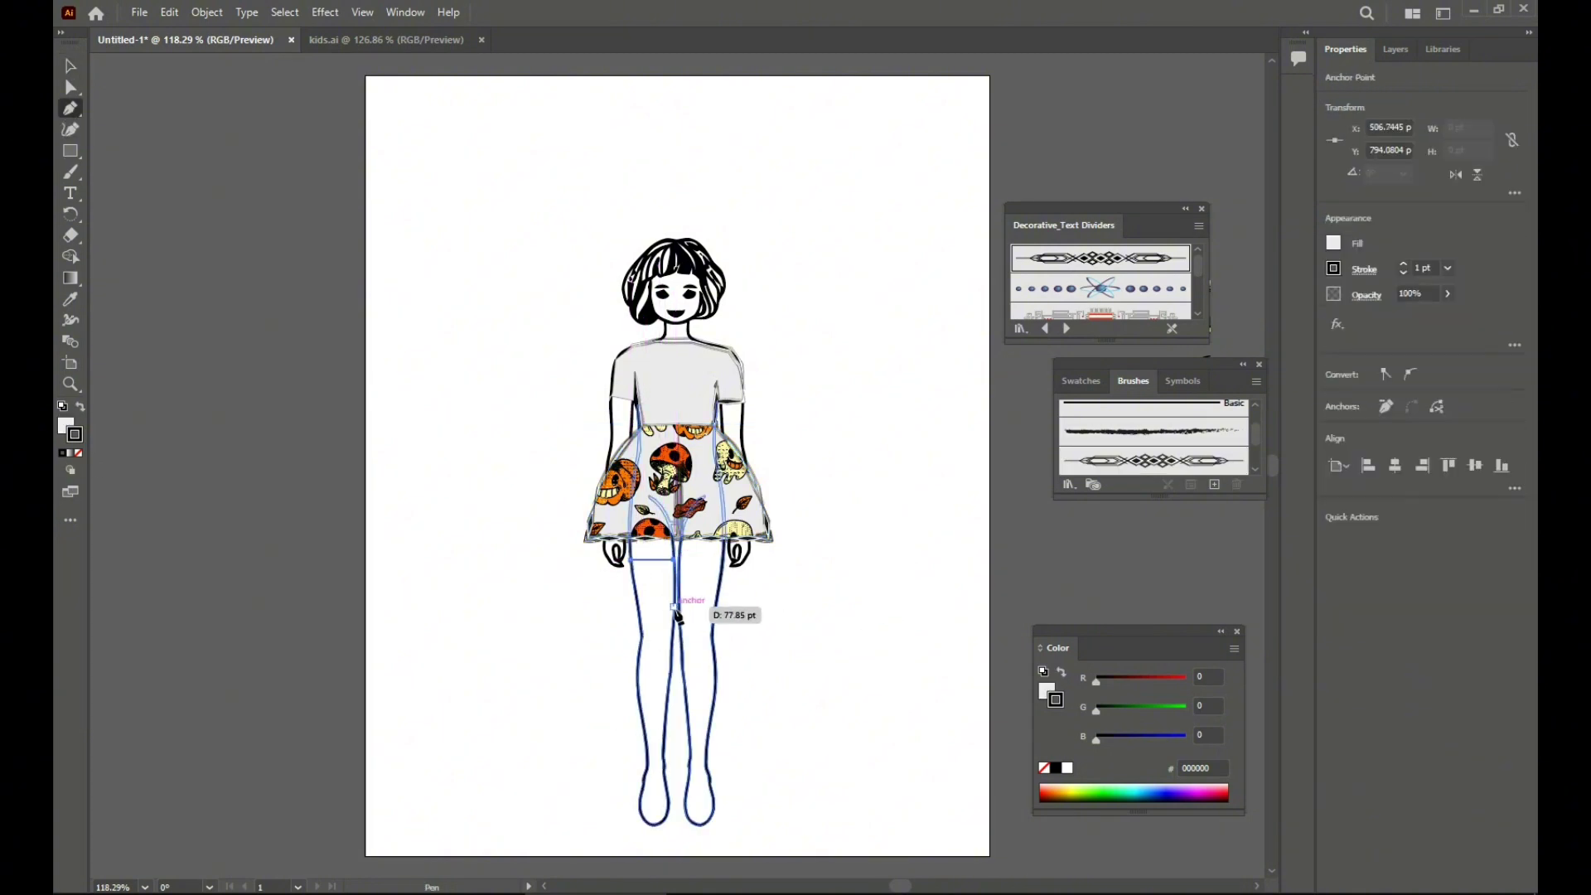
pyautogui.click(673, 607)
pyautogui.click(673, 642)
pyautogui.click(664, 751)
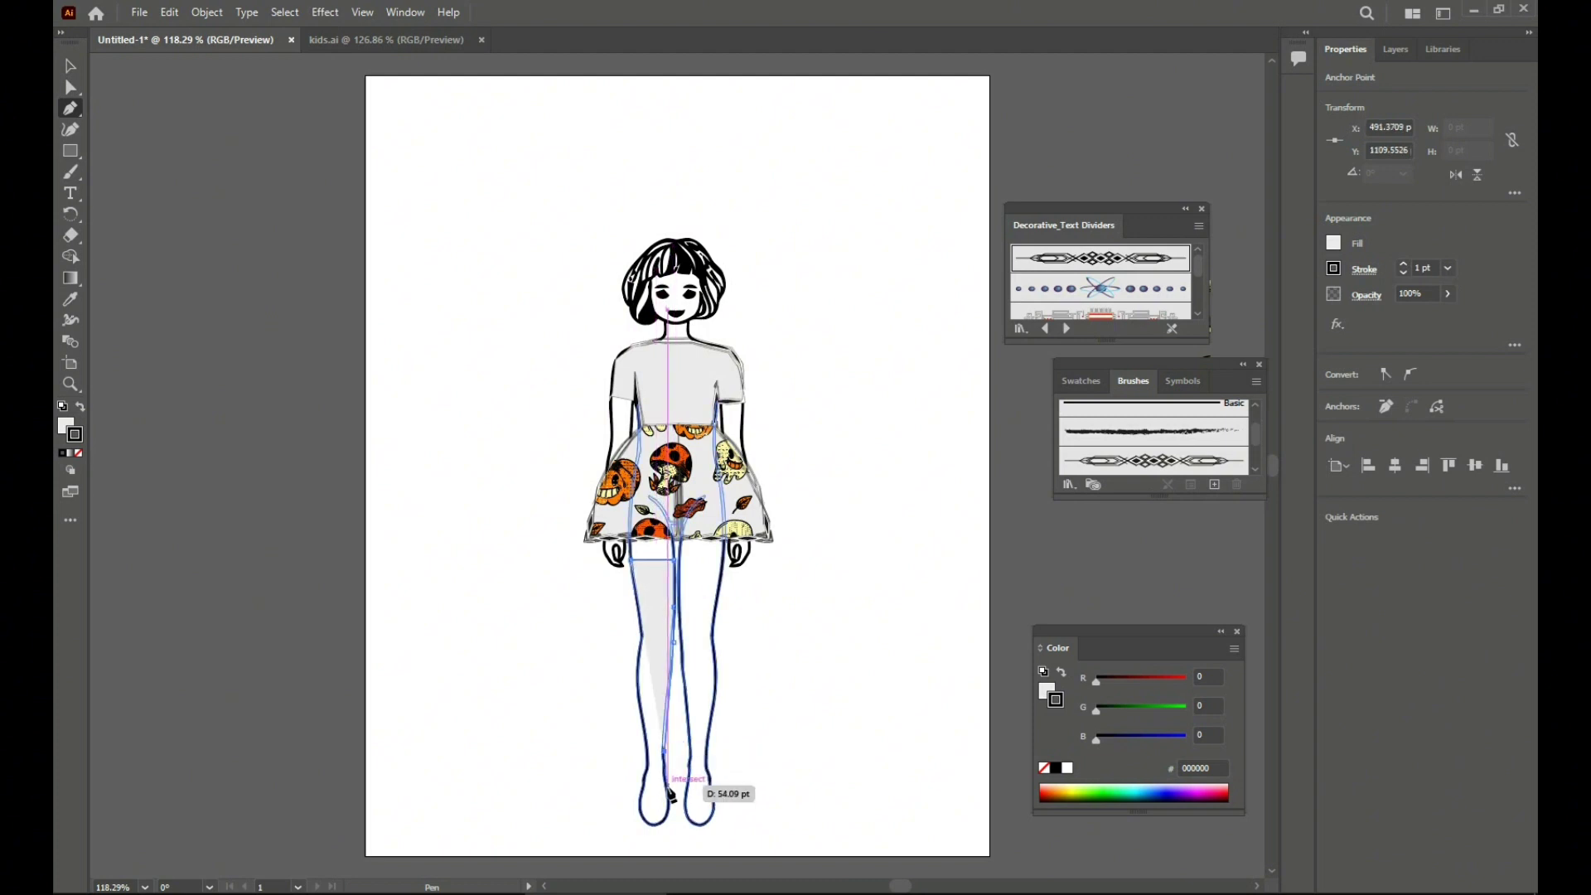
pyautogui.click(664, 786)
pyautogui.click(668, 814)
pyautogui.click(652, 823)
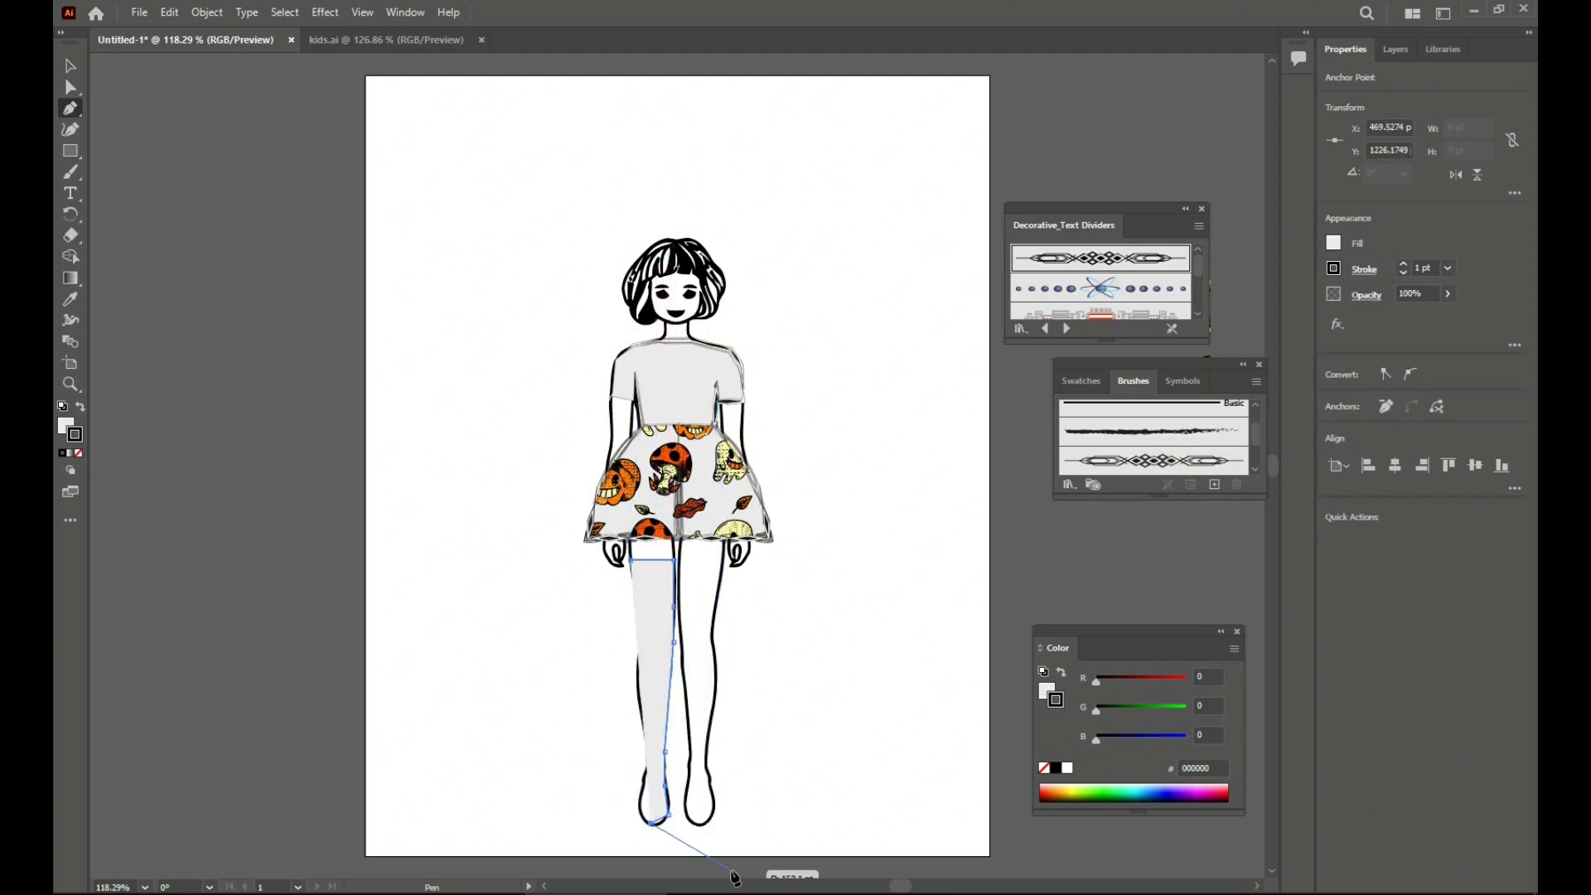
pyautogui.hotkey('ctrl', 'z')
pyautogui.click(657, 825)
pyautogui.moveTo(655, 832); pyautogui.dragTo(654, 828)
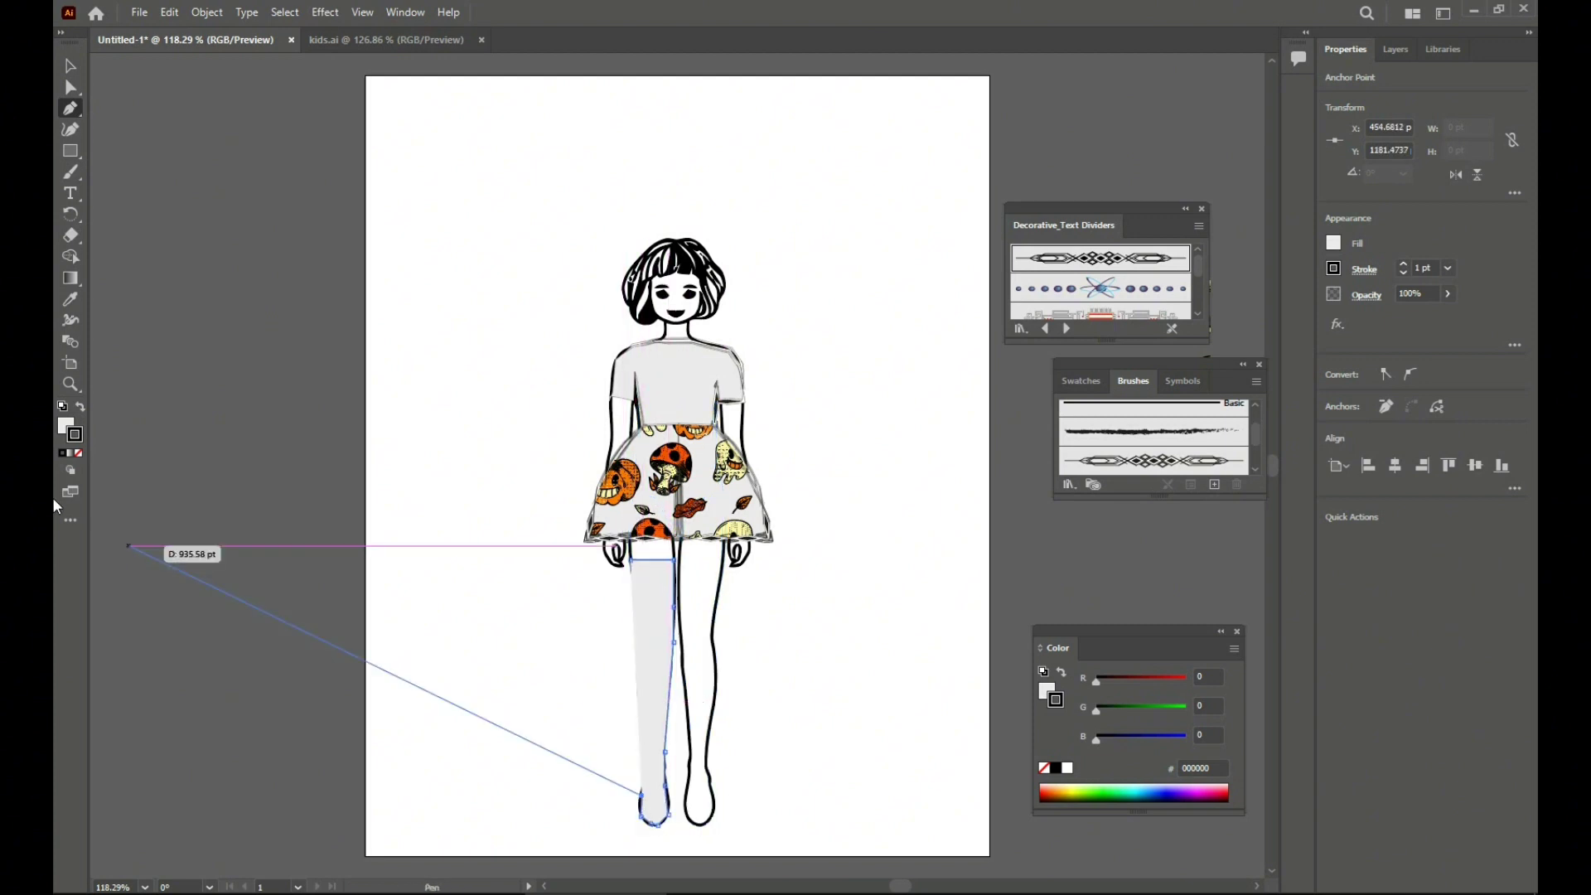
# Remove the fill from the left-hand stocking and complete its outline up the outer side of the leg
pyautogui.click(65, 426)
pyautogui.click(79, 453)
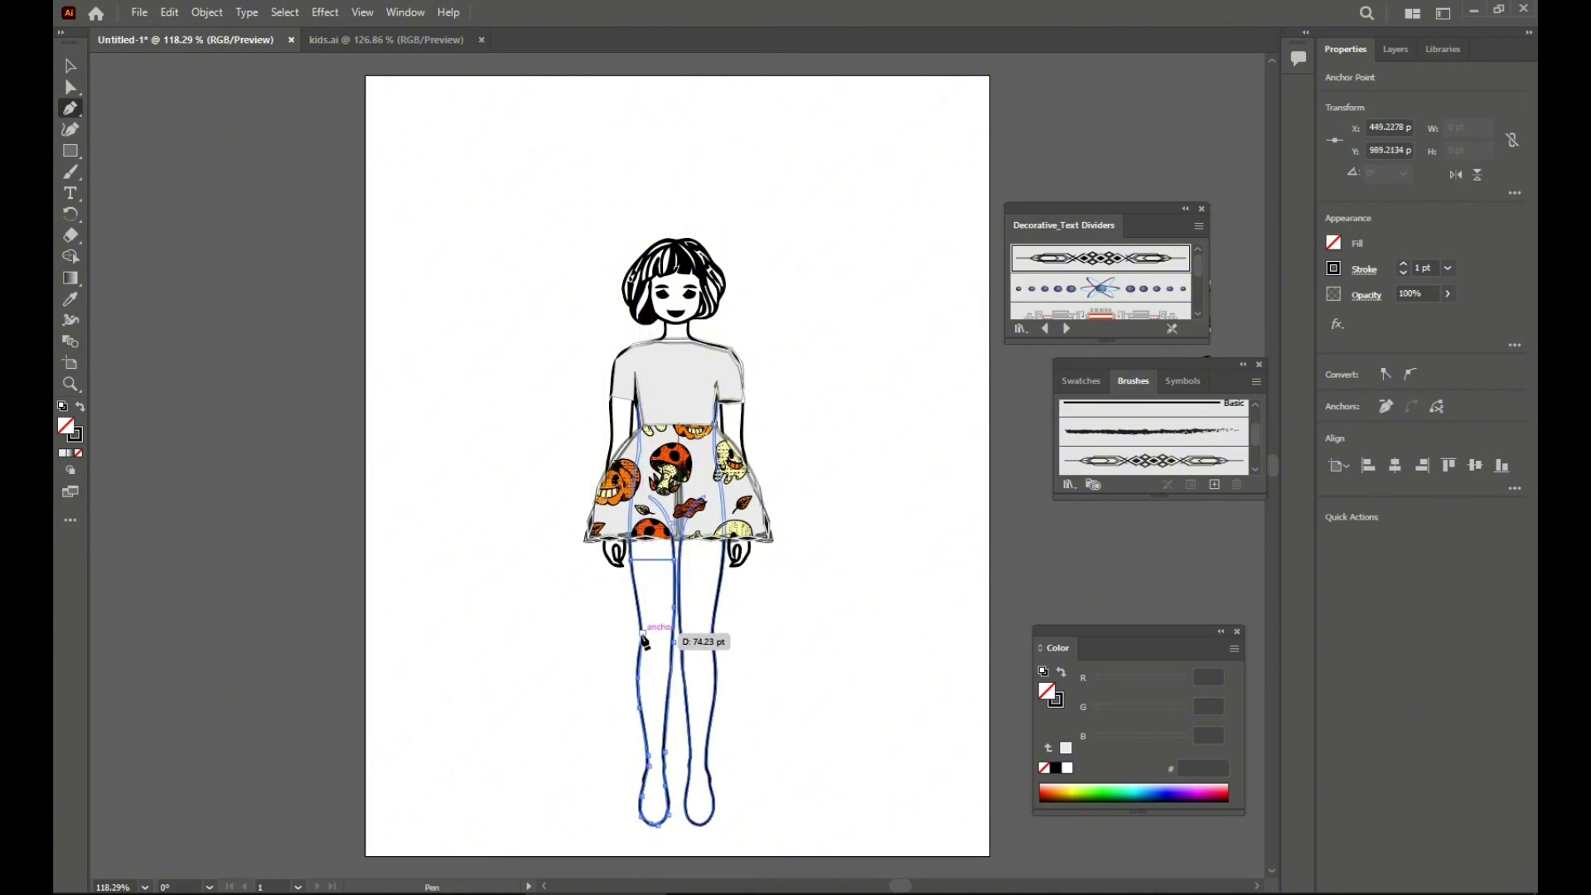
pyautogui.click(636, 569)
# Start the right-hand stocking with a straight top edge and trace the leg's outer side down to the foot
pyautogui.moveTo(626, 567); pyautogui.dragTo(727, 572)
pyautogui.click(718, 642)
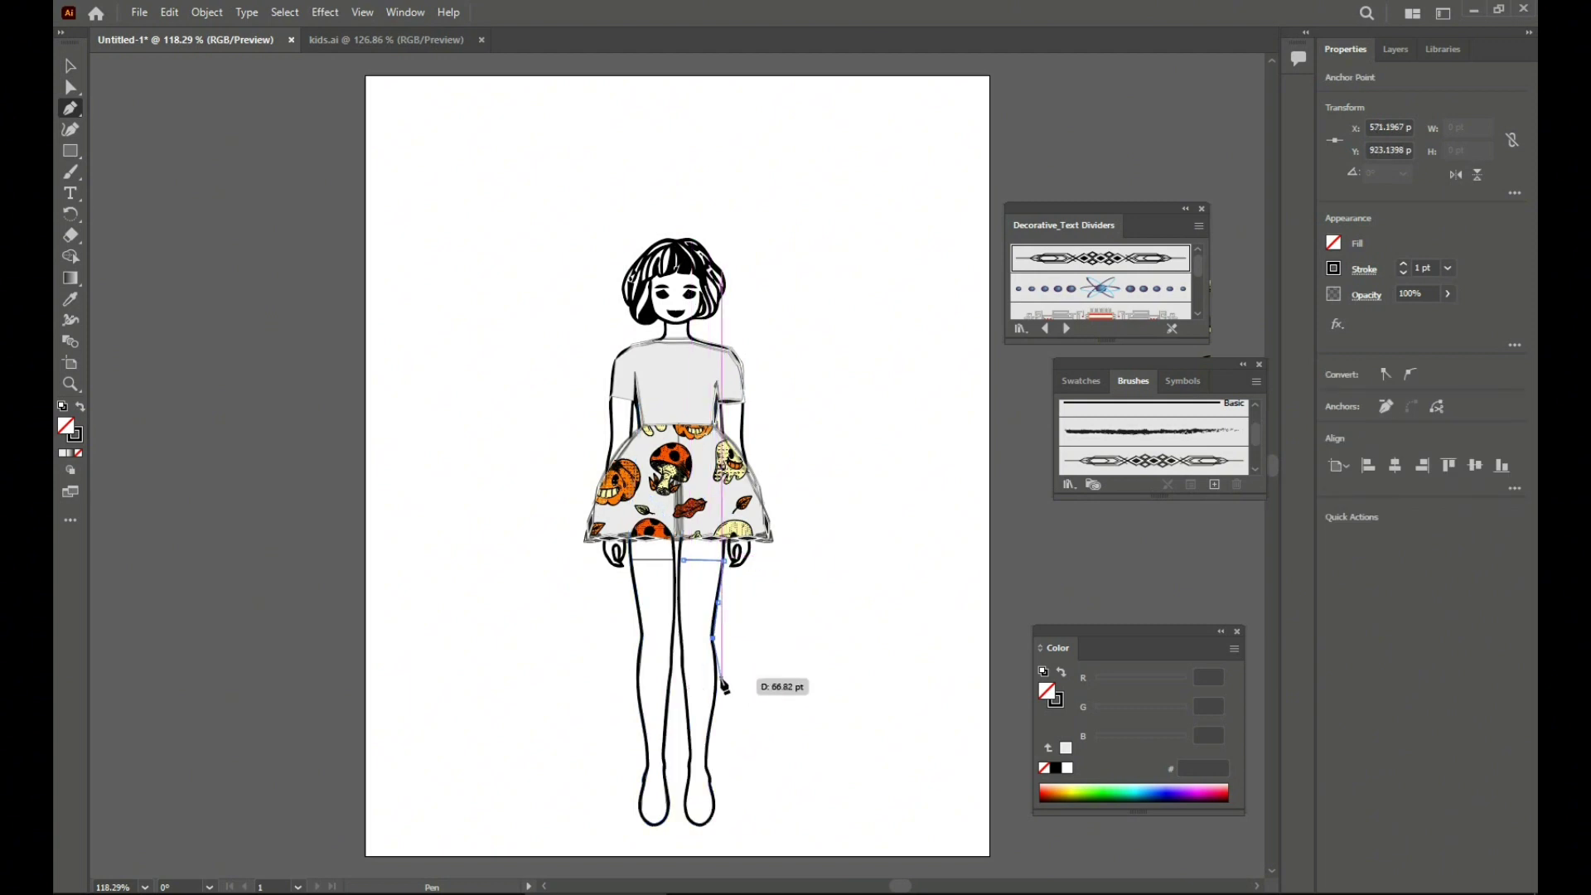
pyautogui.click(718, 666)
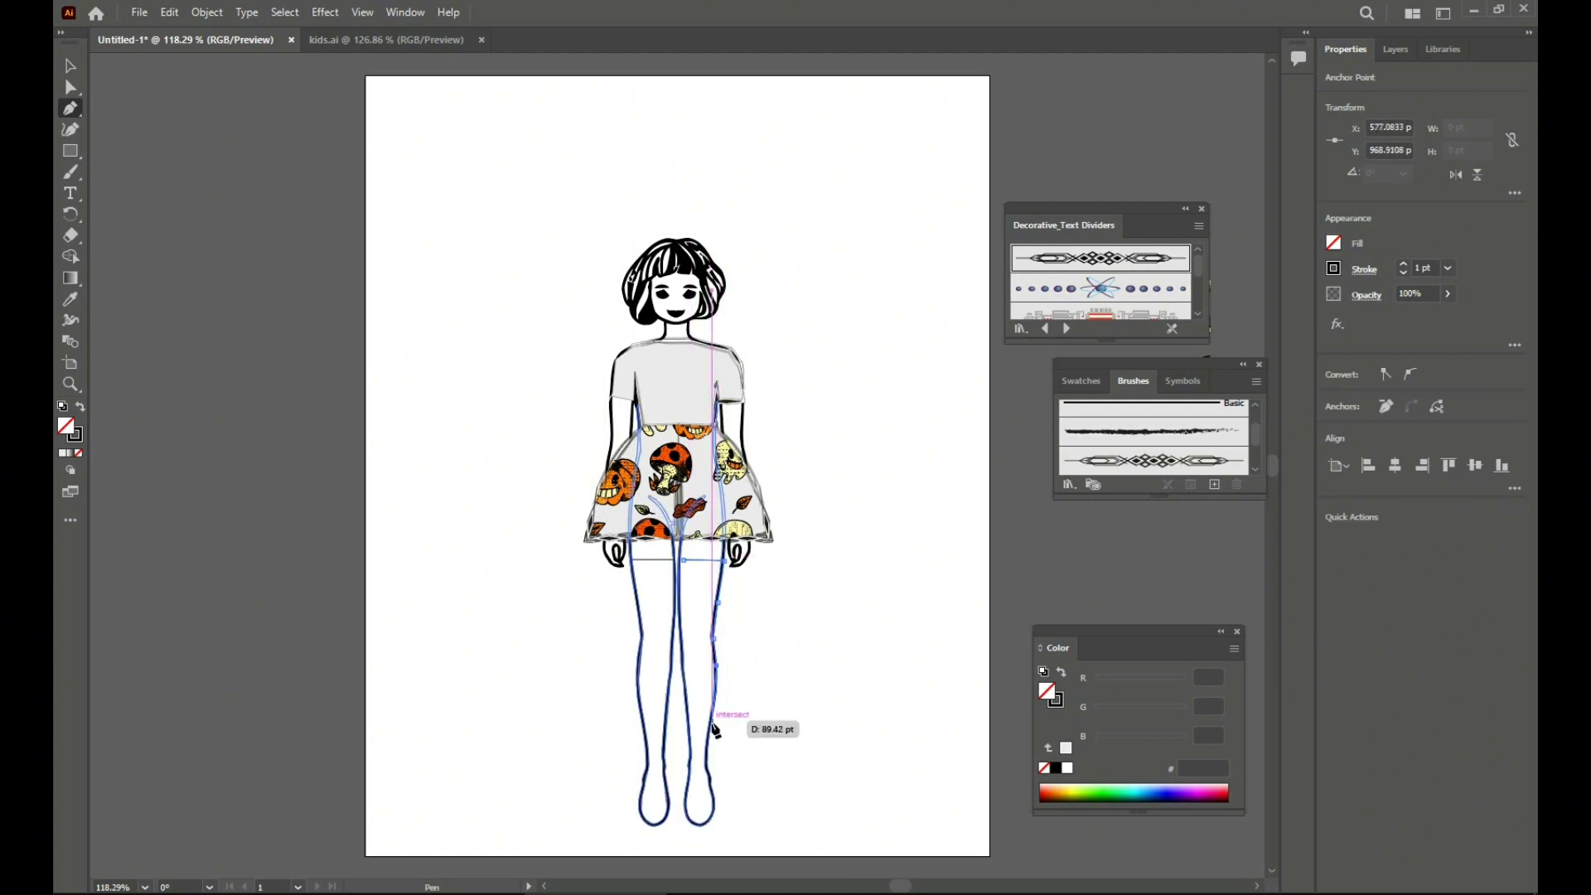
pyautogui.click(716, 692)
pyautogui.click(709, 733)
pyautogui.click(704, 767)
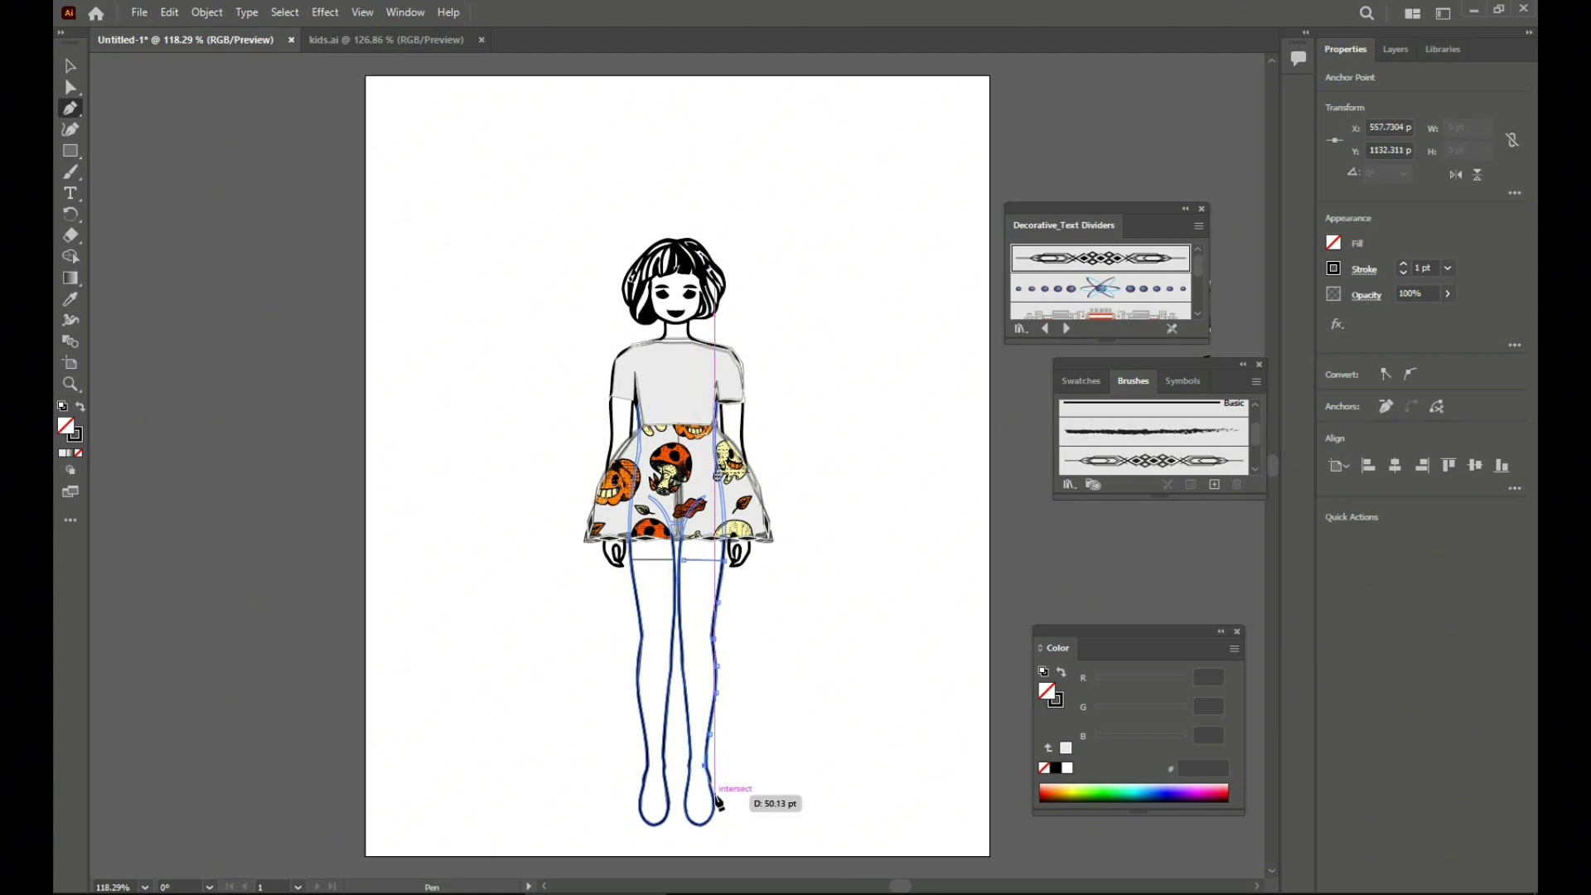
pyautogui.click(710, 783)
pyautogui.click(714, 807)
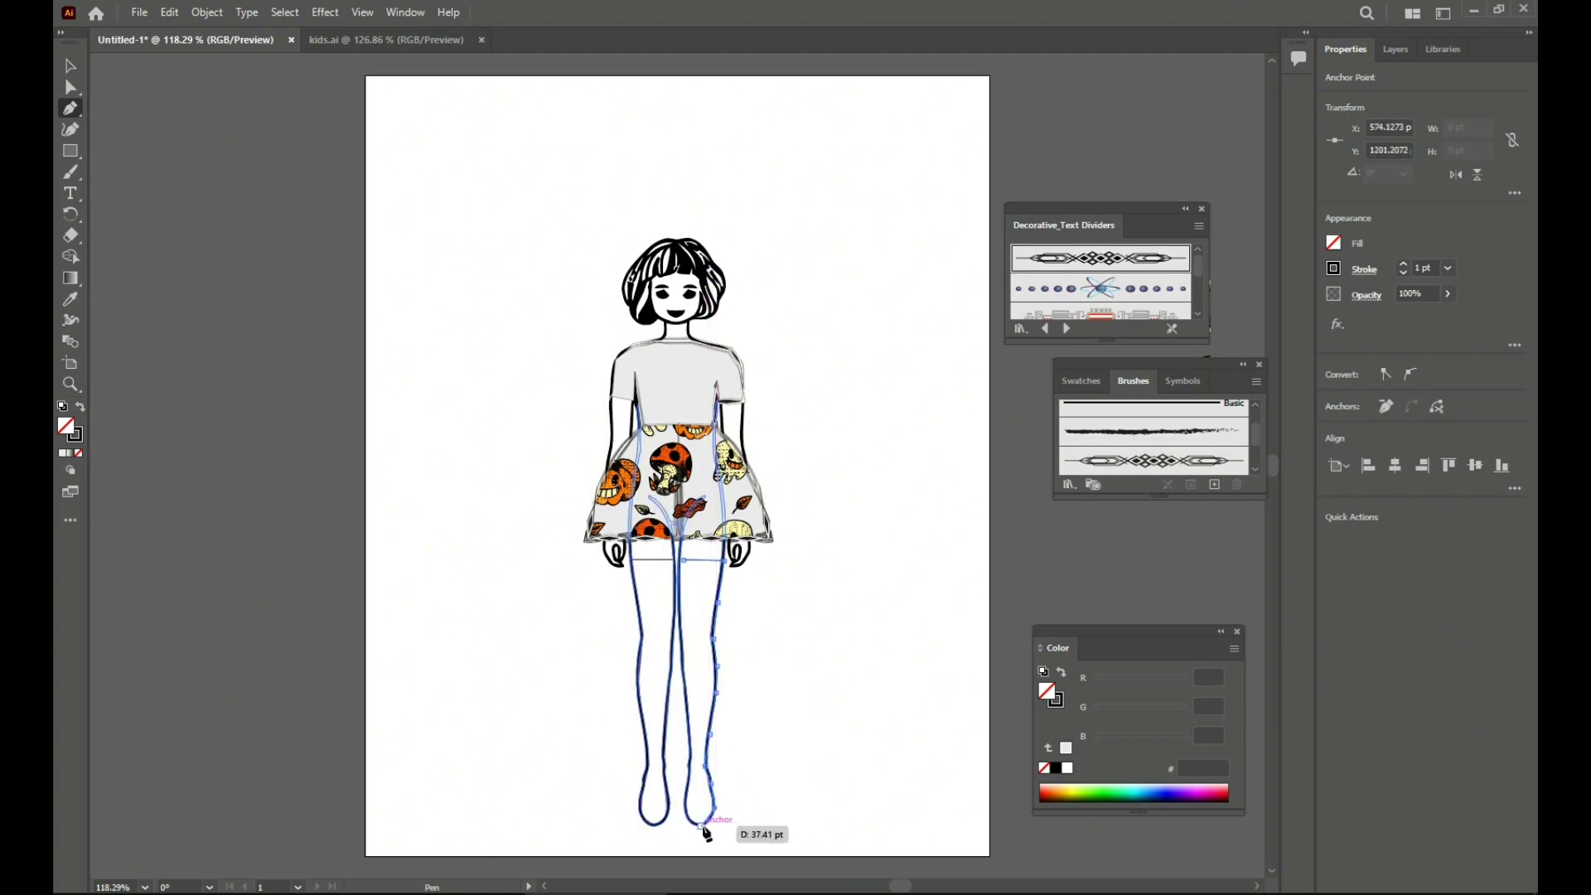
# Continue the right-hand stocking's outline around the foot and up the inner side of the leg
pyautogui.click(709, 821)
pyautogui.click(701, 826)
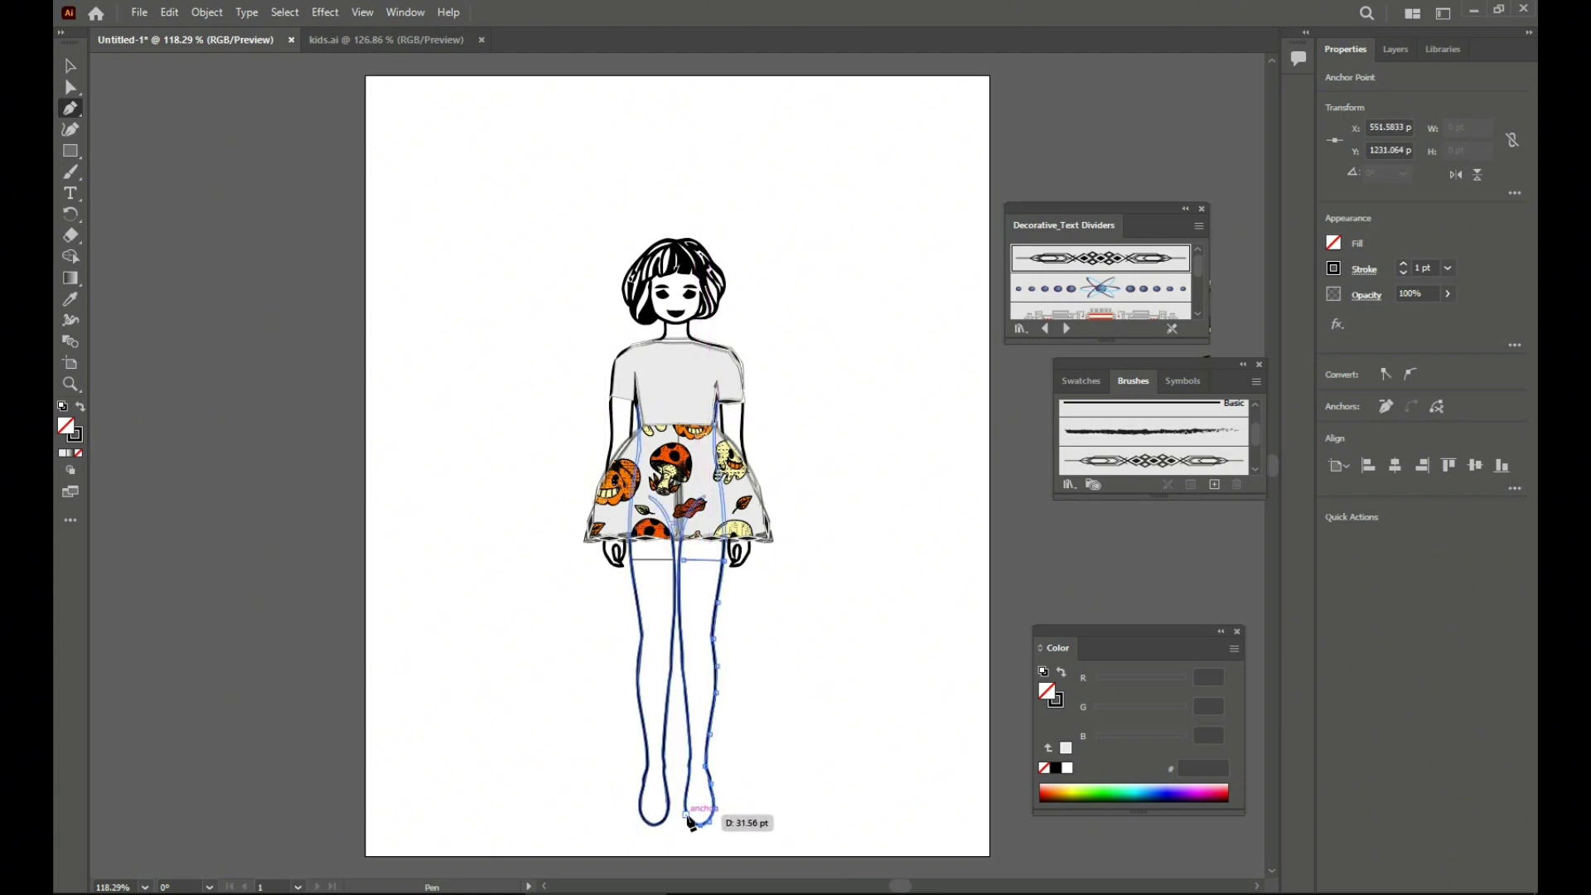
pyautogui.click(686, 815)
pyautogui.click(686, 800)
pyautogui.click(687, 779)
pyautogui.click(689, 752)
pyautogui.click(688, 700)
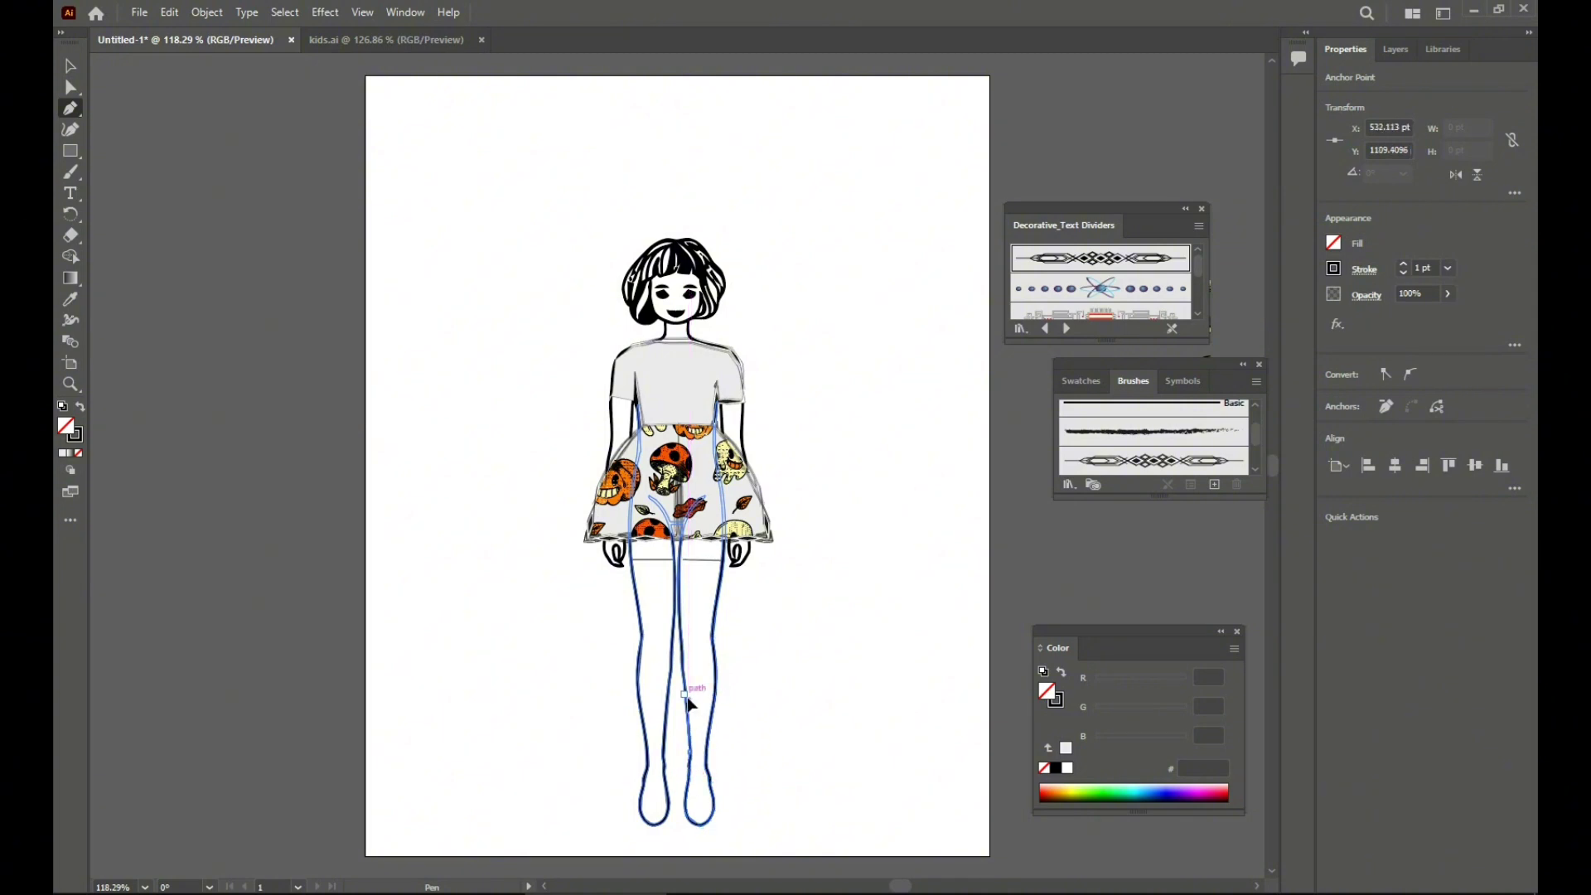
pyautogui.click(683, 645)
pyautogui.click(681, 595)
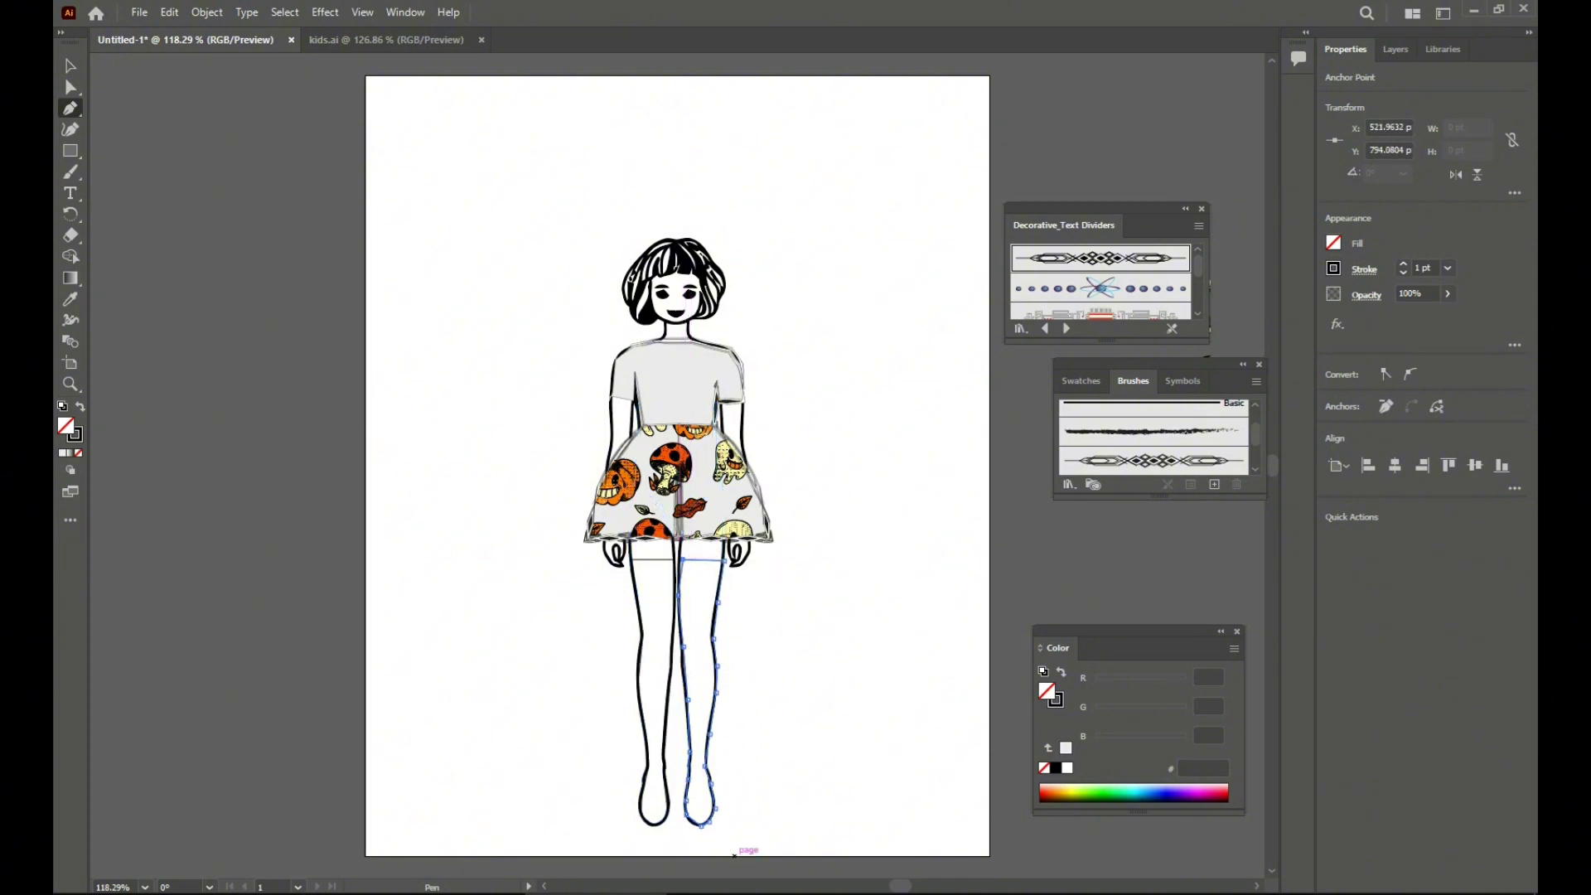
# Undo the last inner-thigh segments of the right-hand stocking's outline
pyautogui.click(71, 66)
pyautogui.click(242, 229)
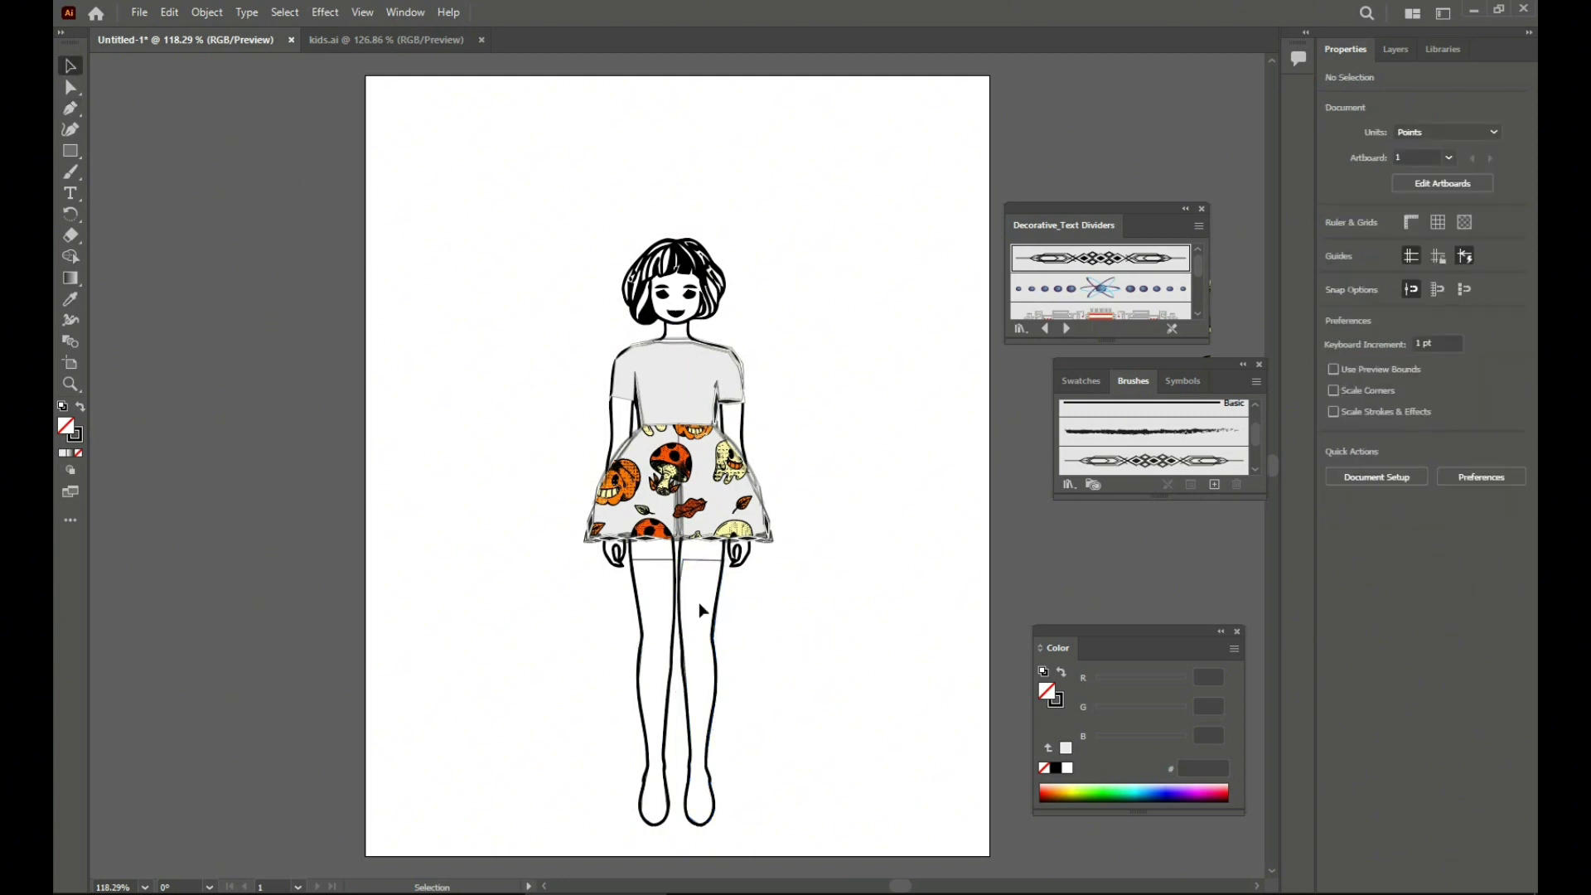
pyautogui.click(702, 560)
pyautogui.hotkey('ctrl', 'z')
pyautogui.hotkey('ctrl', 'z')
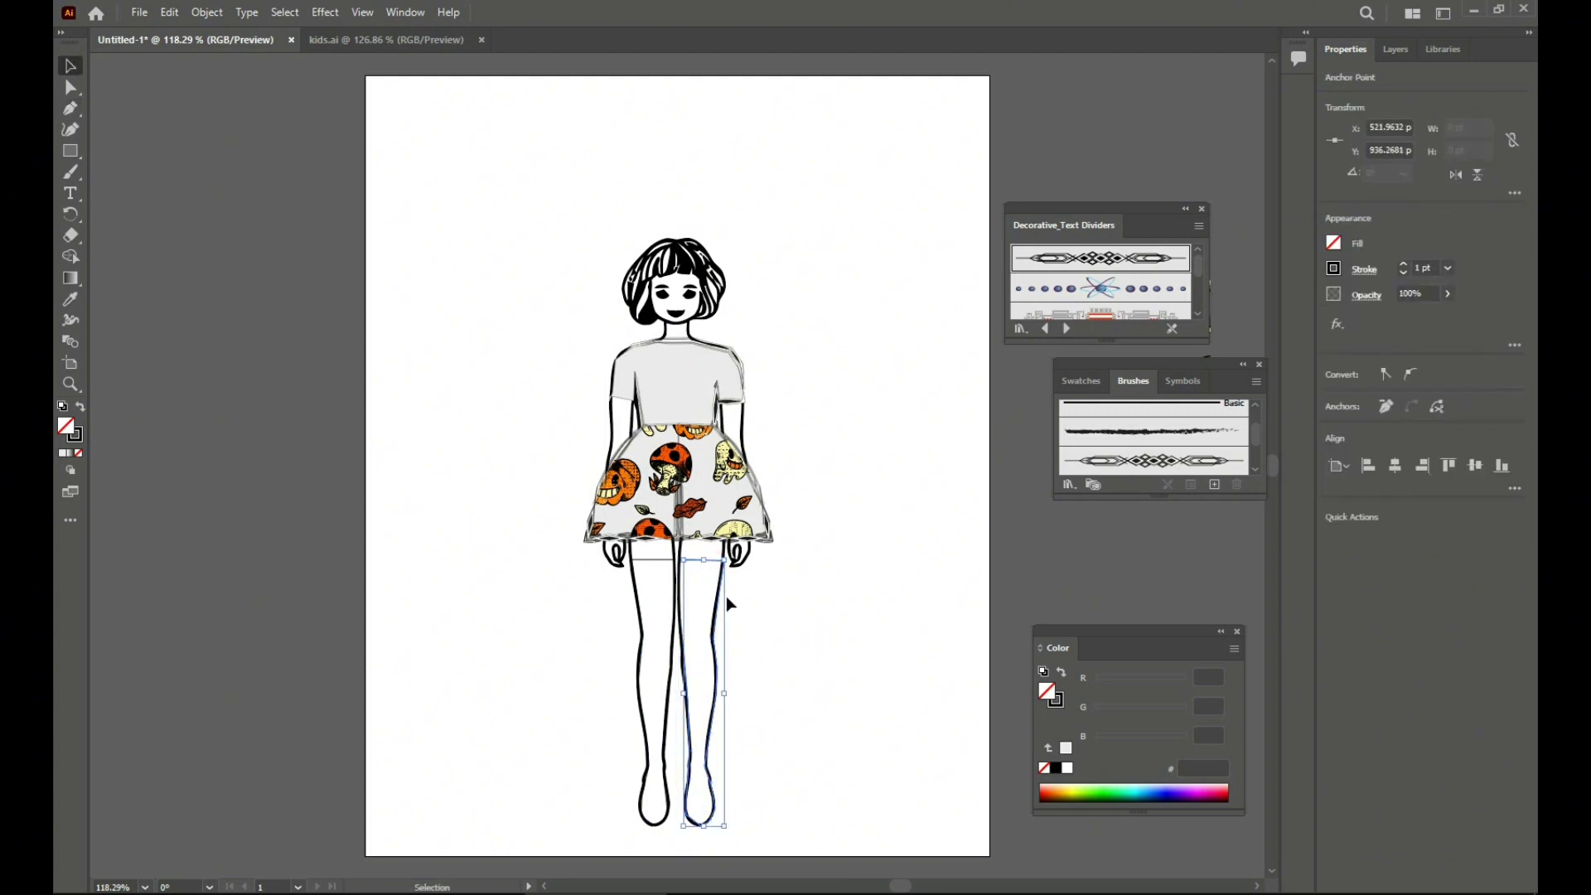
# Resume the right-hand stocking's path, redraw its inner thigh edge along the leg line and close it at the top
pyautogui.click(71, 107)
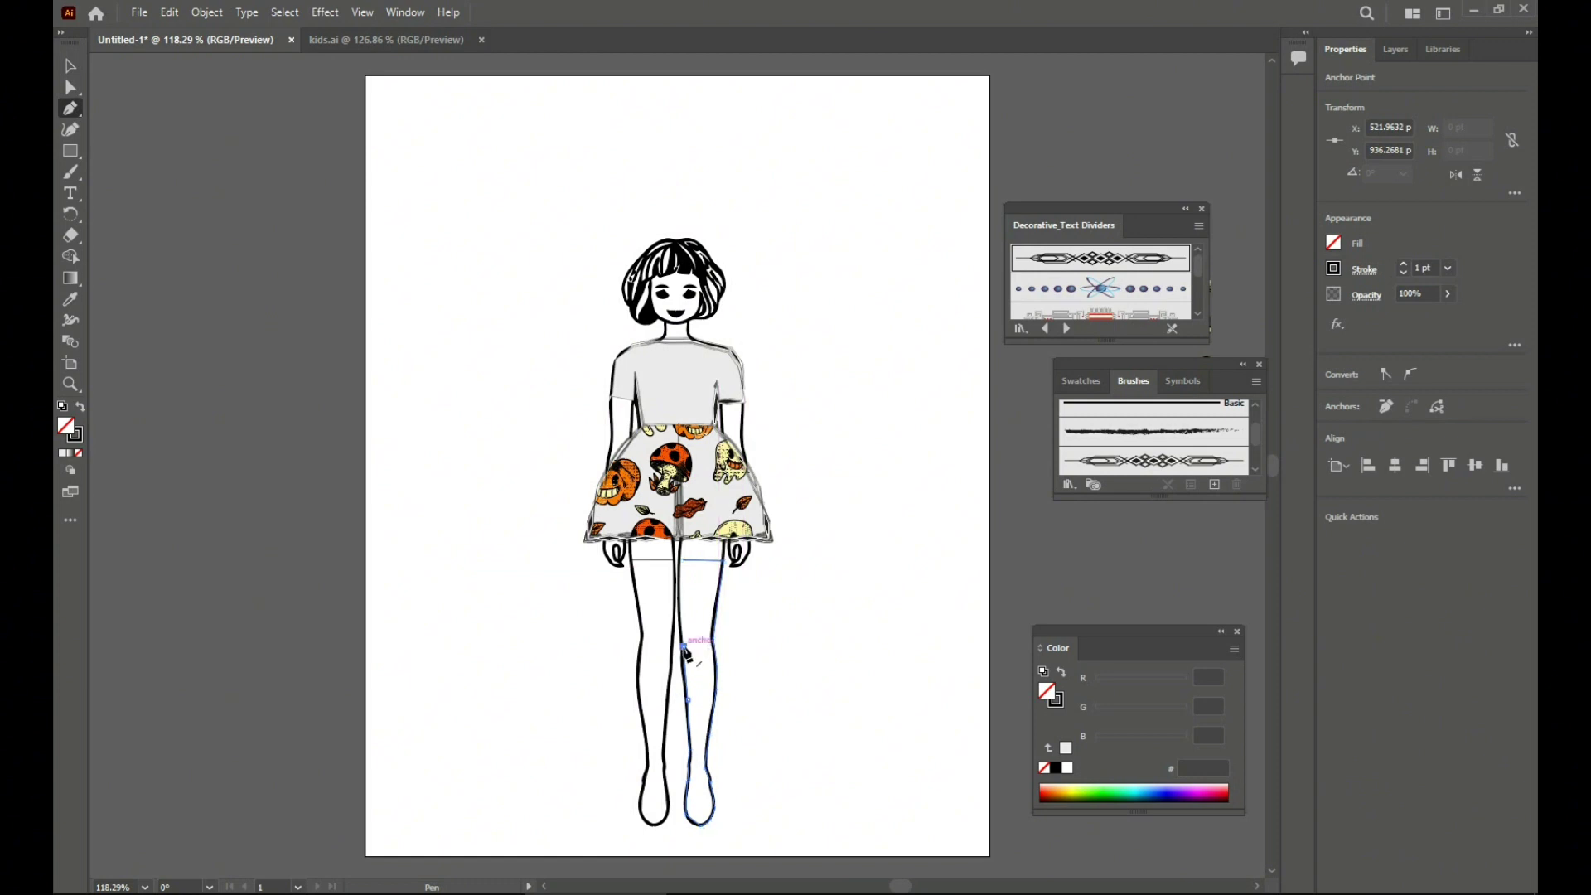
pyautogui.click(684, 646)
pyautogui.click(678, 595)
pyautogui.hotkey('ctrl', '+')
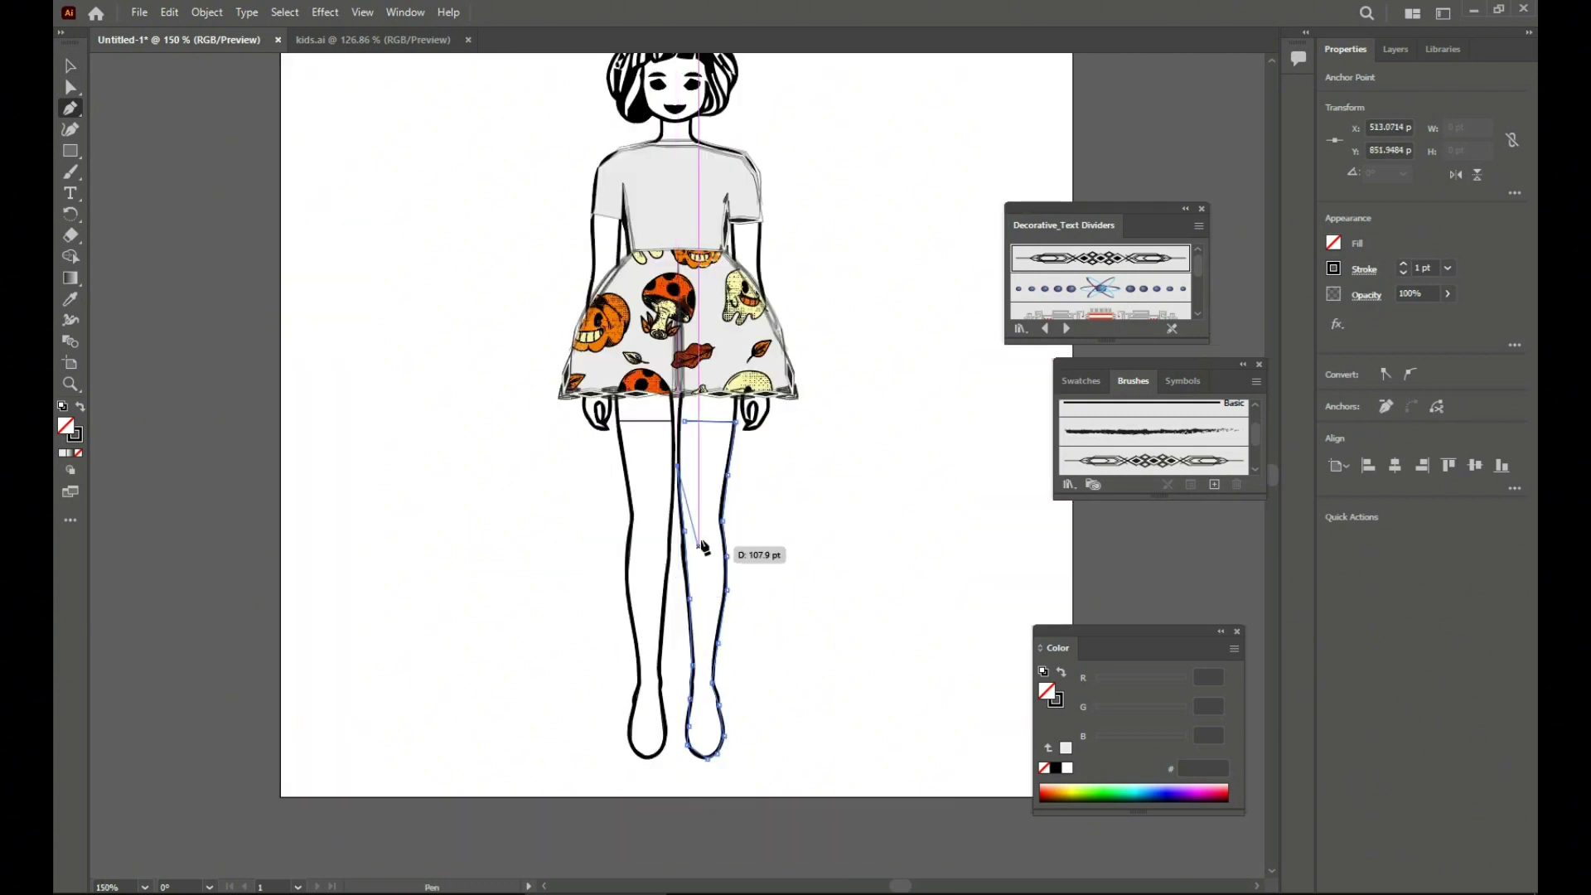
pyautogui.hotkey('ctrl', 'z')
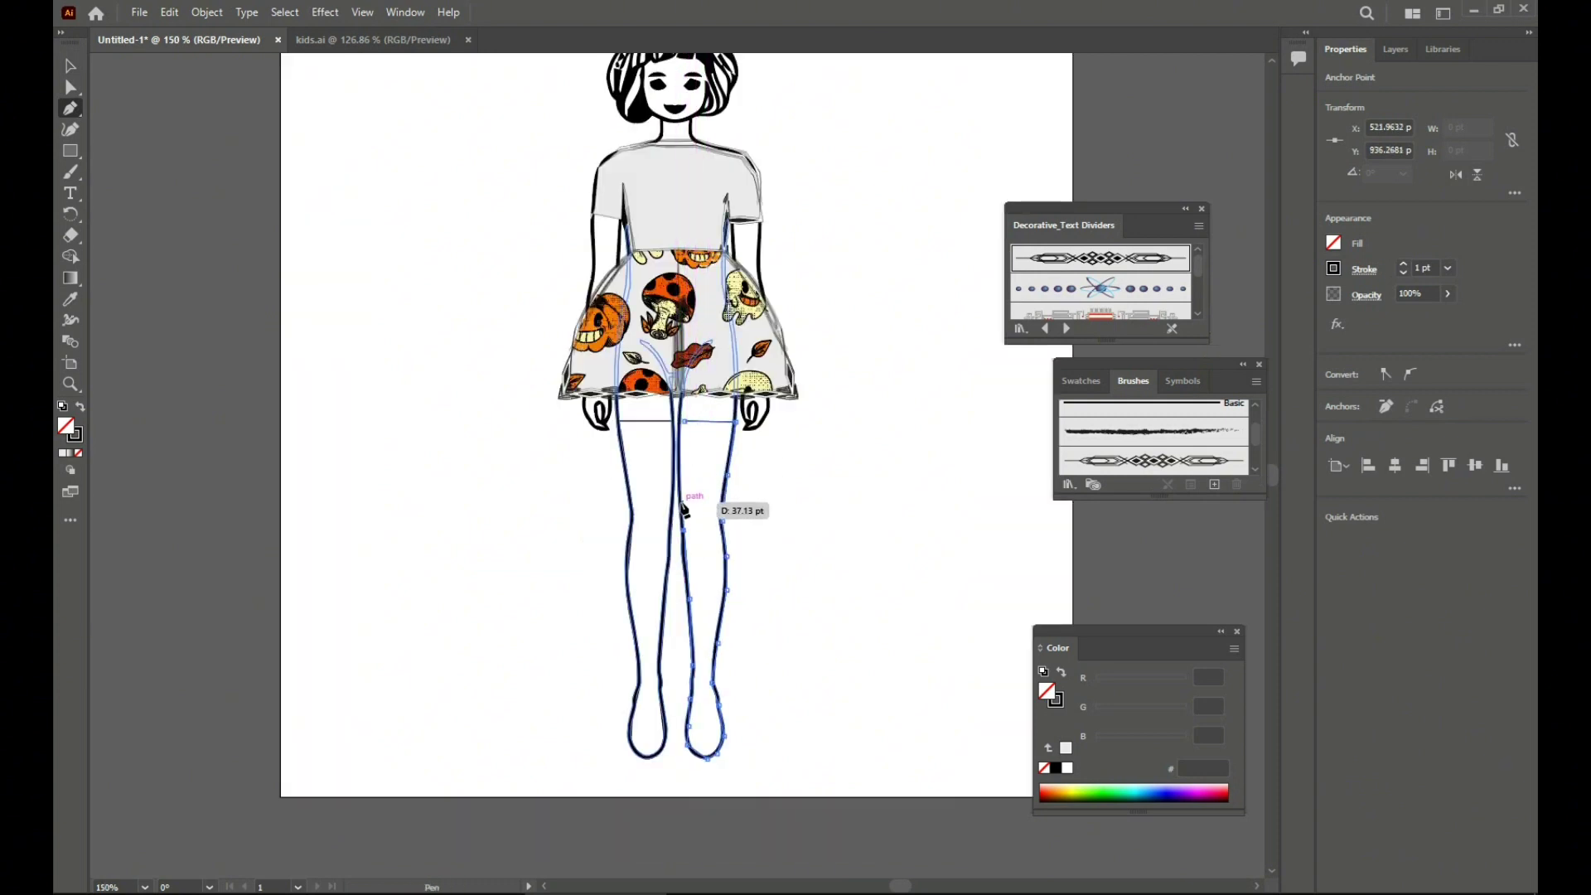
pyautogui.click(679, 469)
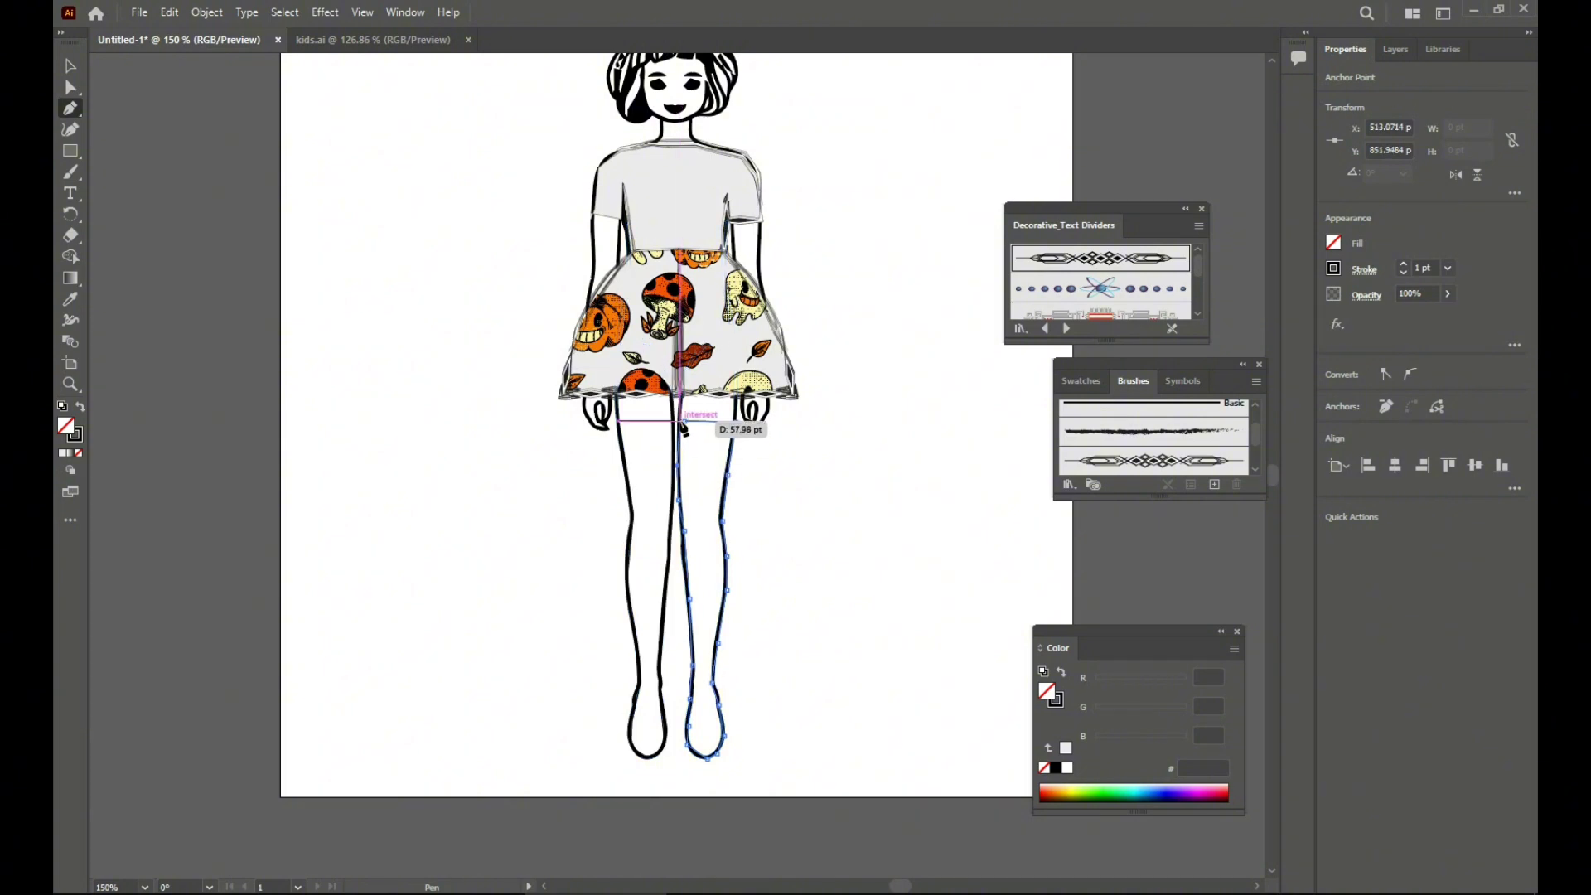
pyautogui.click(71, 66)
pyautogui.click(506, 352)
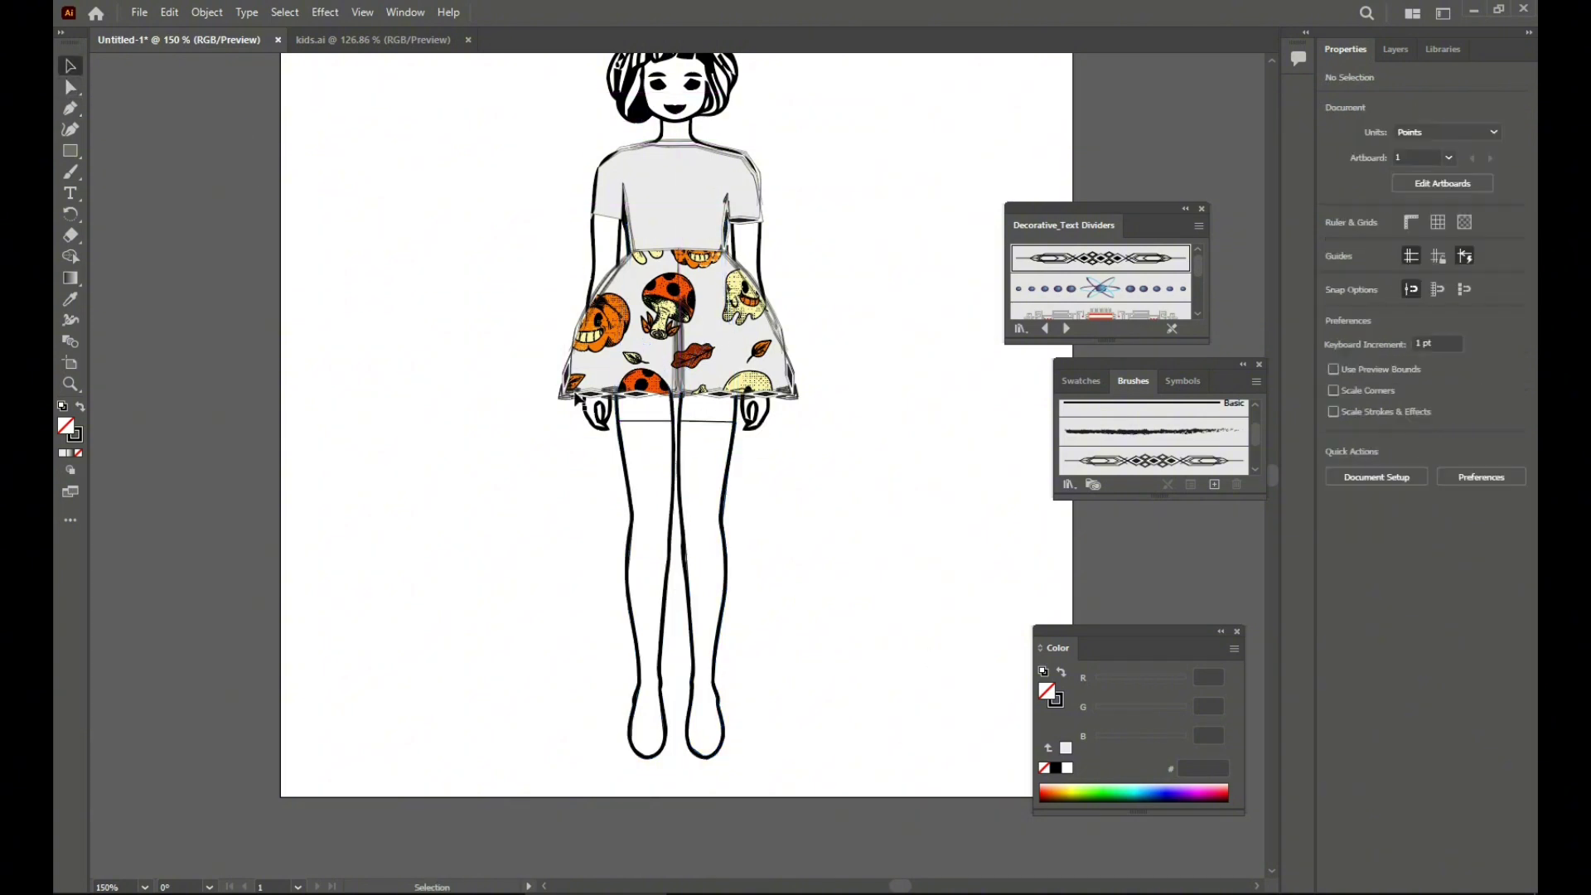
# Fill both stockings with the skirt's Halloween pattern using the Eyedropper
pyautogui.click(679, 429)
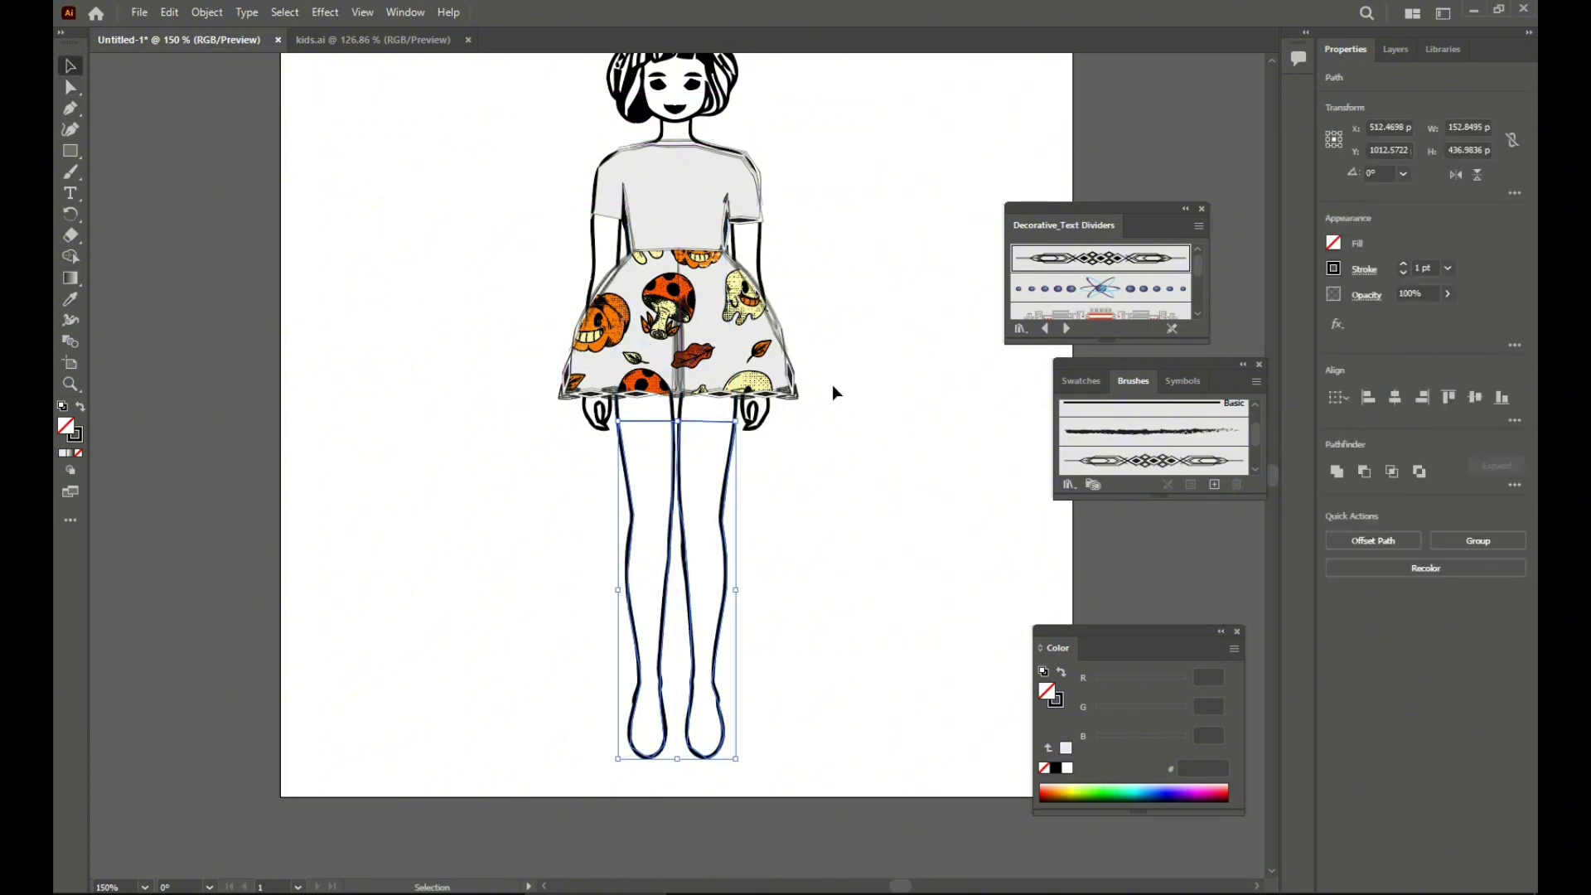
pyautogui.click(68, 302)
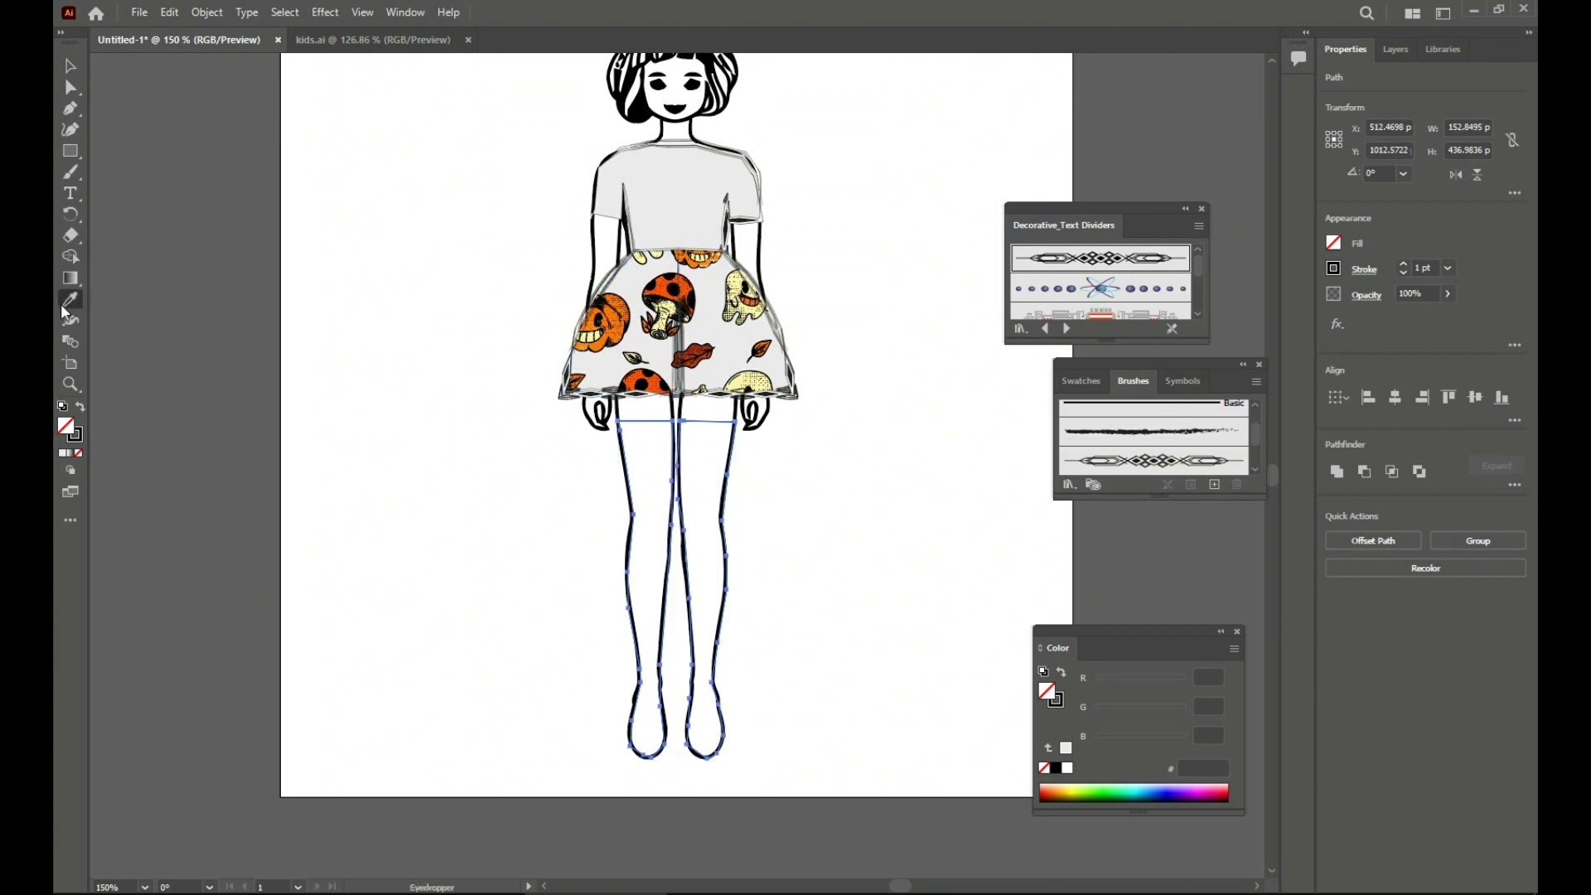
pyautogui.click(710, 339)
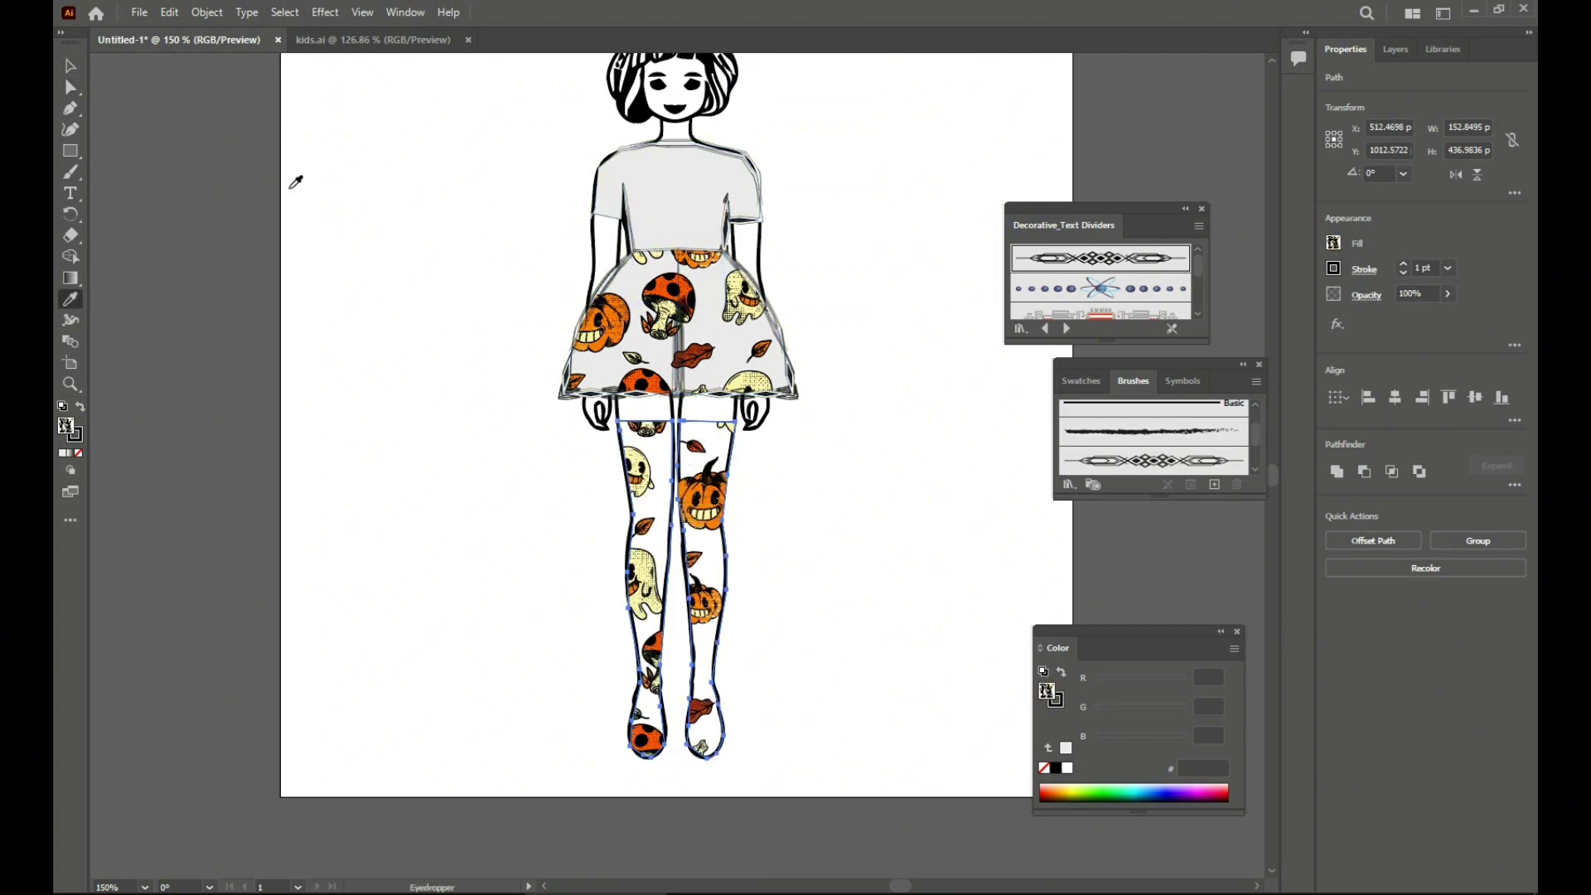
pyautogui.click(70, 66)
pyautogui.click(321, 378)
# Duplicate both stockings, align the copies over the legs and fill them with the top's light grey using the Eyedropper
pyautogui.click(690, 547)
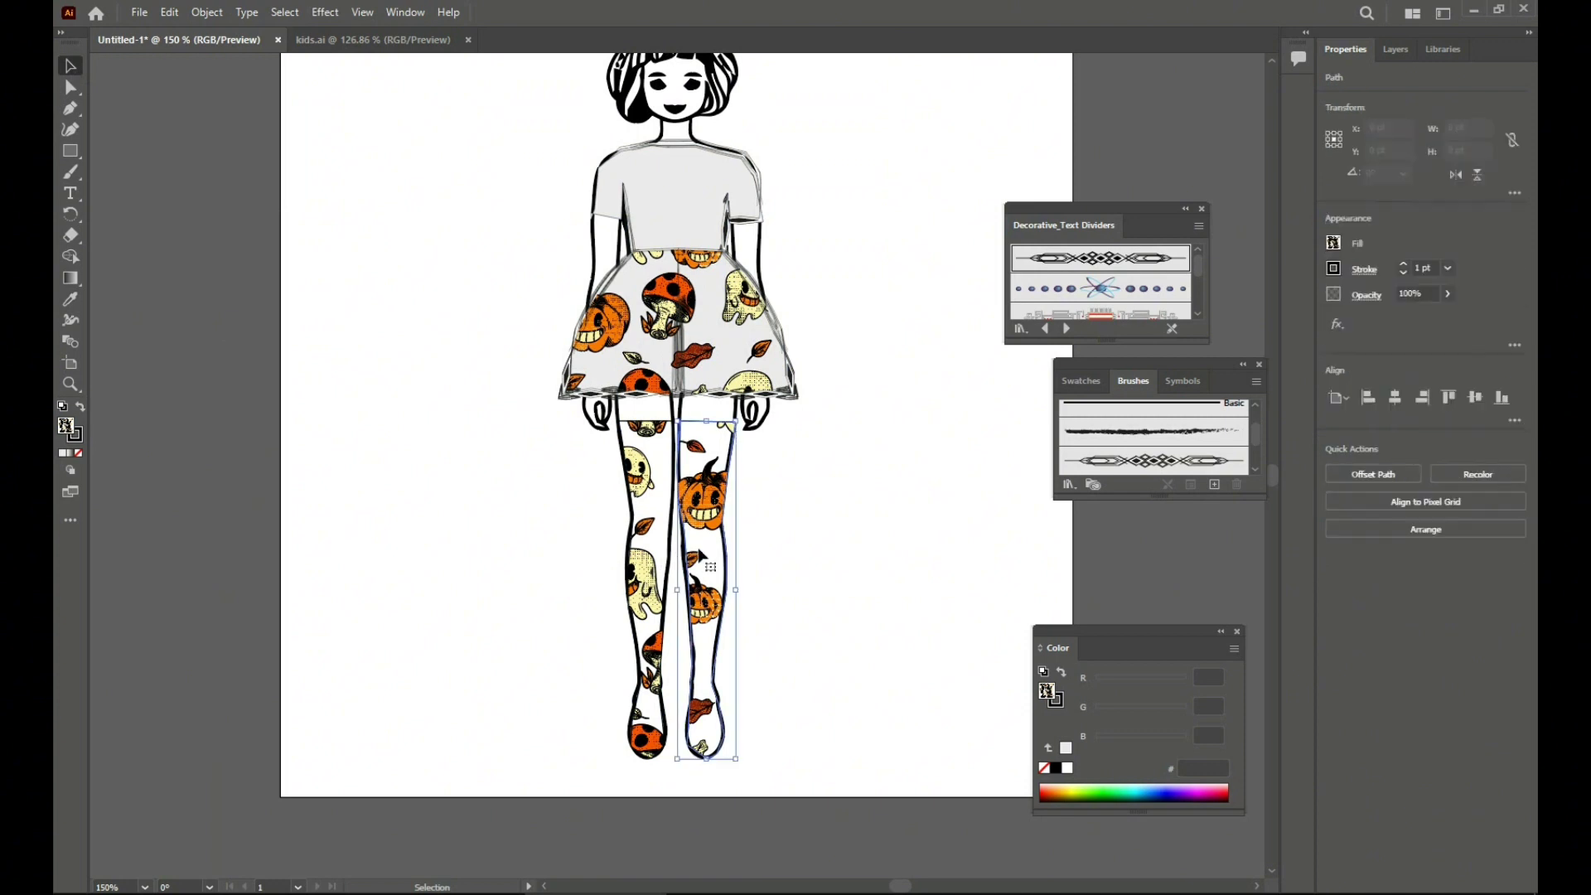
pyautogui.keyDown('shift'); pyautogui.click(667, 537); pyautogui.keyUp('shift')
pyautogui.moveTo(686, 552); pyautogui.dragTo(686, 430)
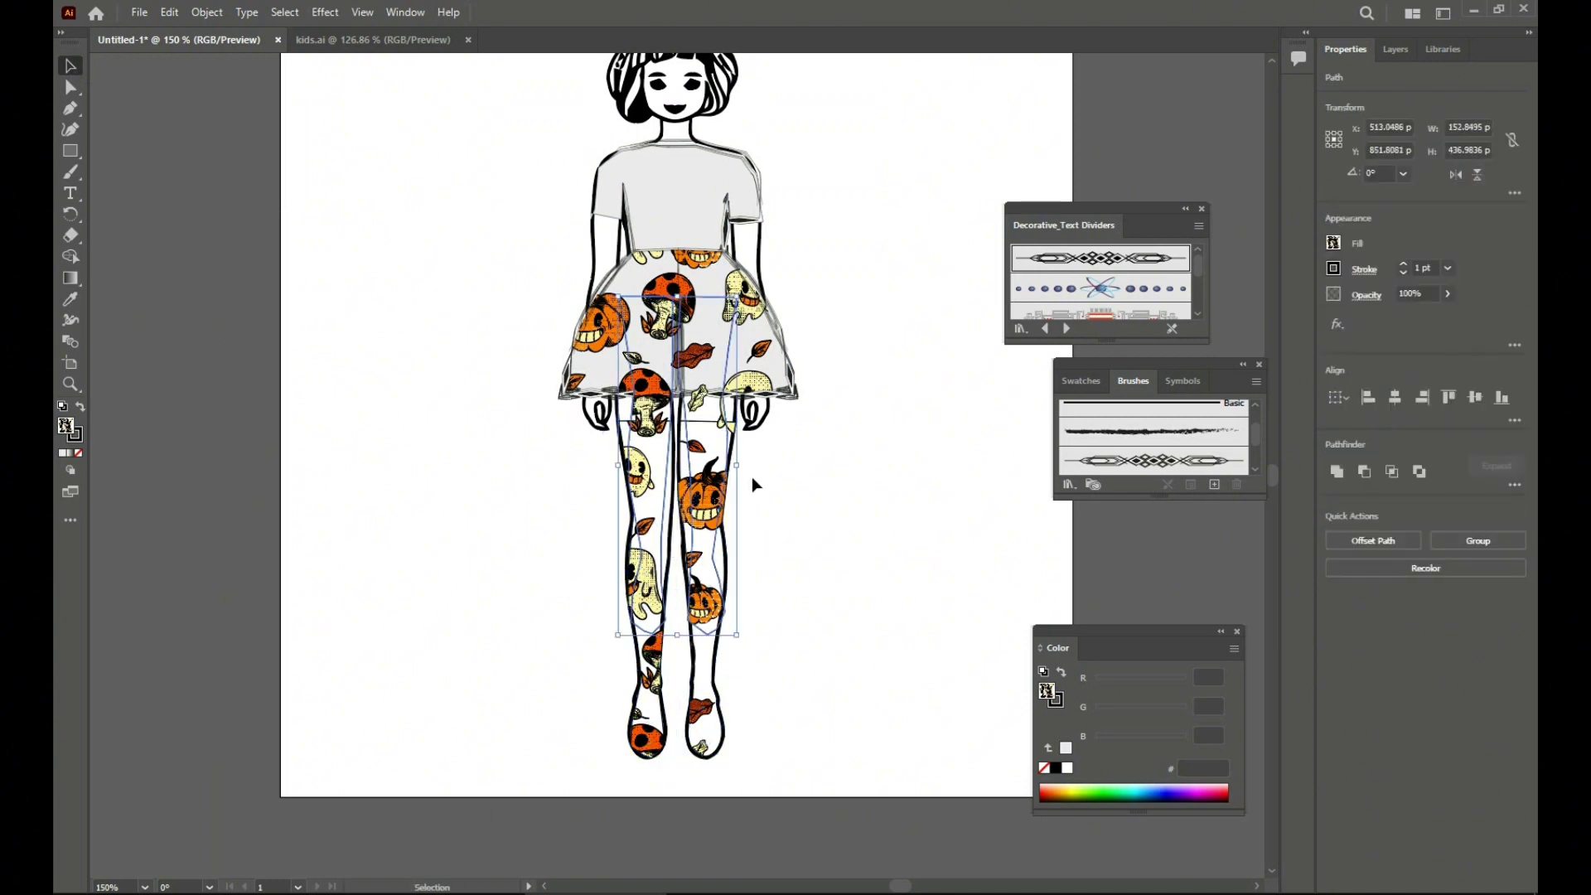
pyautogui.moveTo(719, 379); pyautogui.dragTo(714, 466)
pyautogui.click(71, 299)
pyautogui.click(712, 226)
pyautogui.click(71, 65)
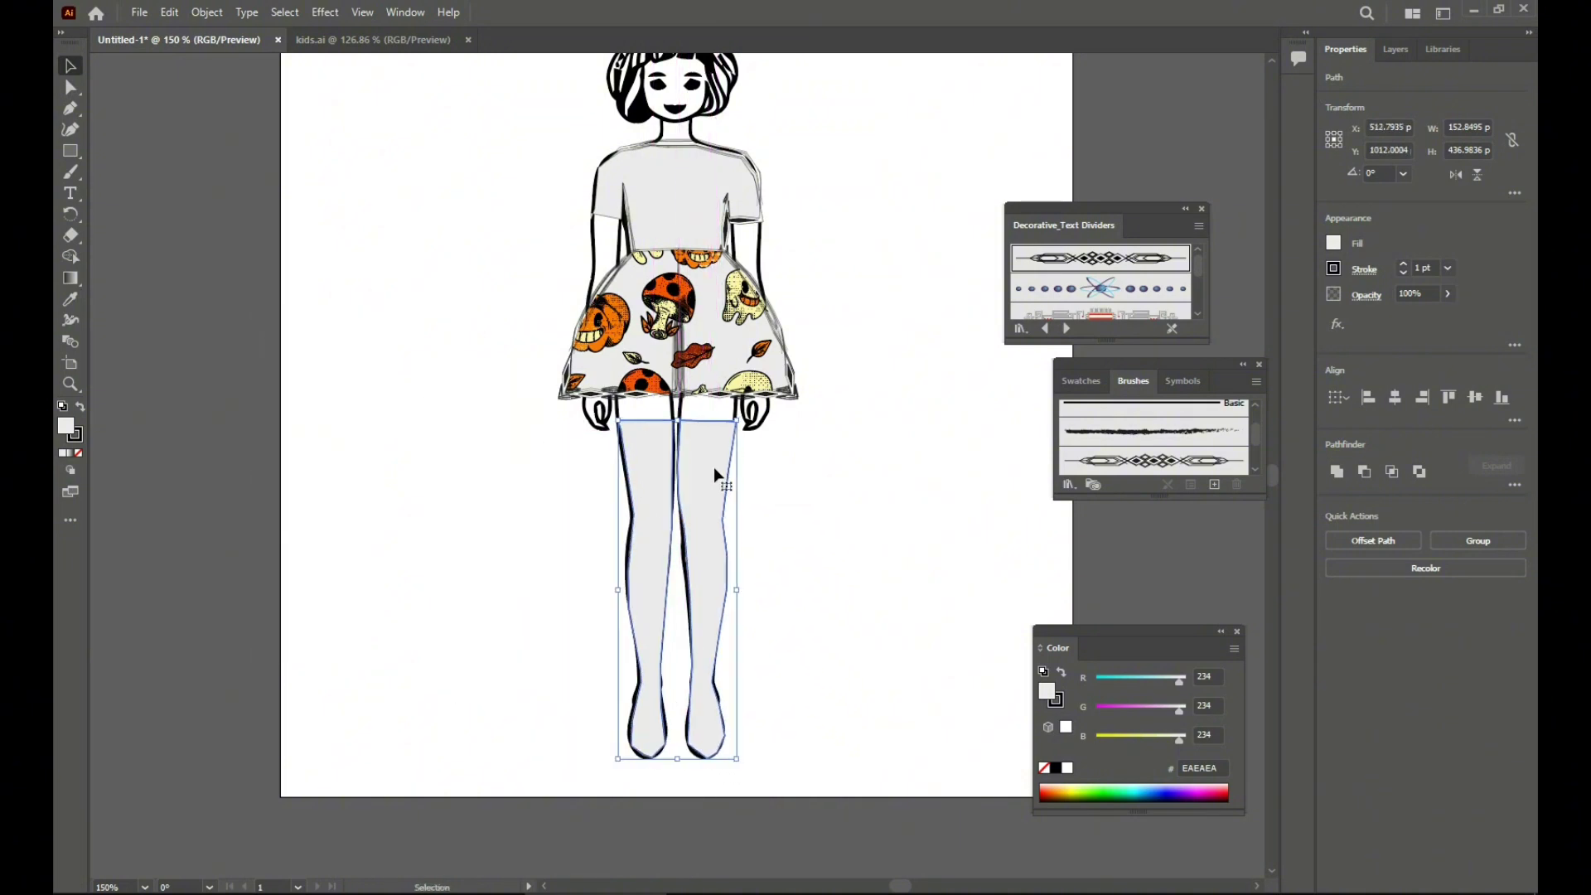
# Arrange the light grey stockings behind the patterned ones
pyautogui.rightClick(714, 465)
pyautogui.moveTo(887, 744)
pyautogui.click(958, 803)
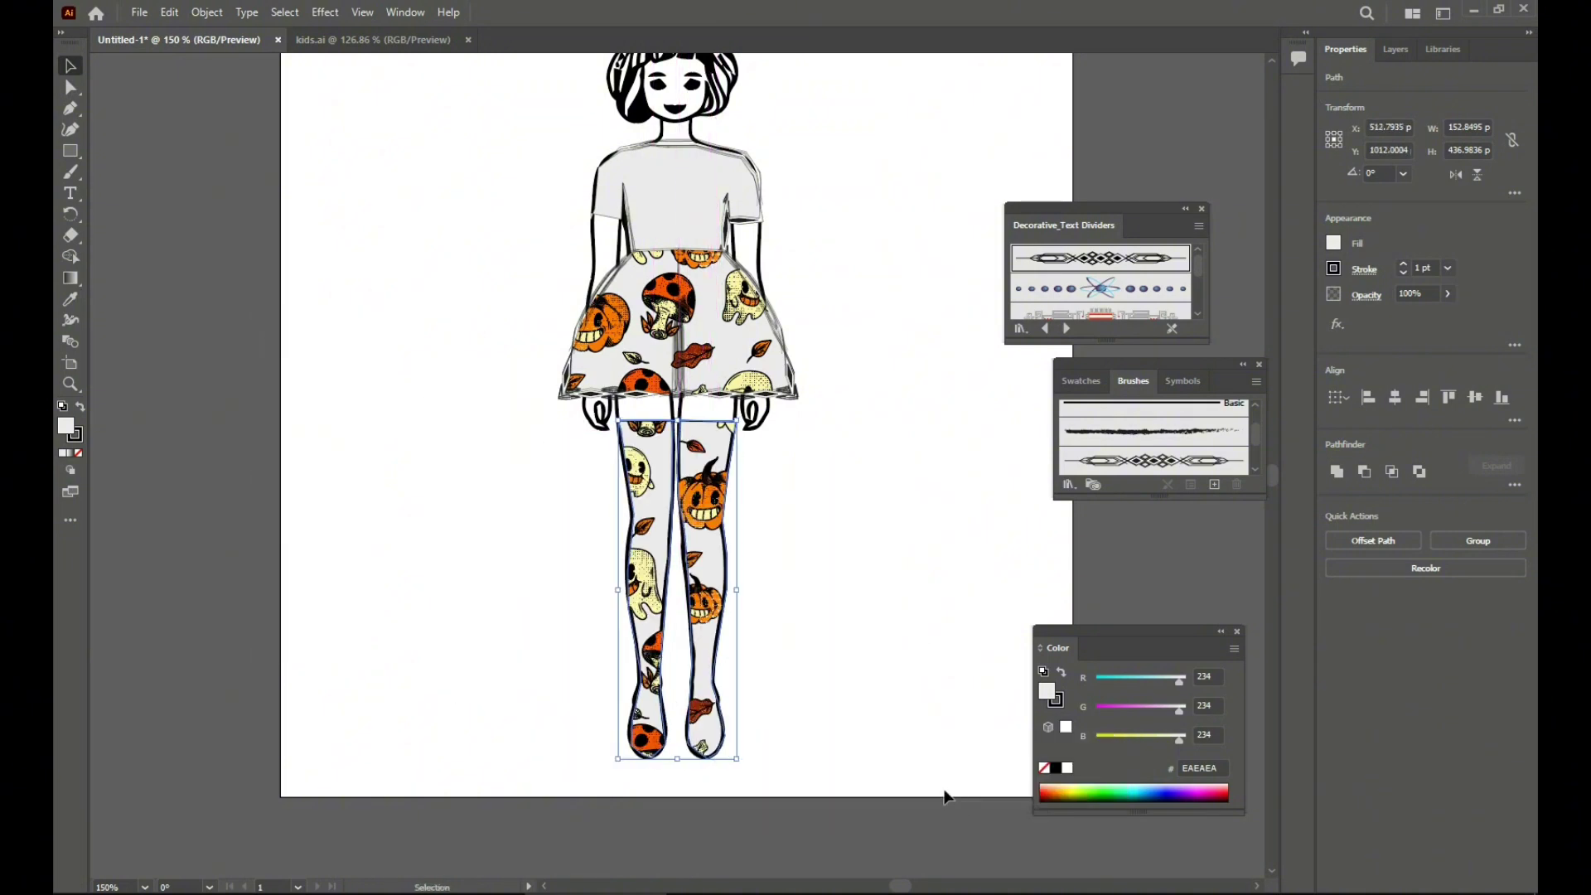
pyautogui.click(945, 792)
# Apply the first ornamental divider brush to the outlines of the patterned stockings
pyautogui.click(727, 473)
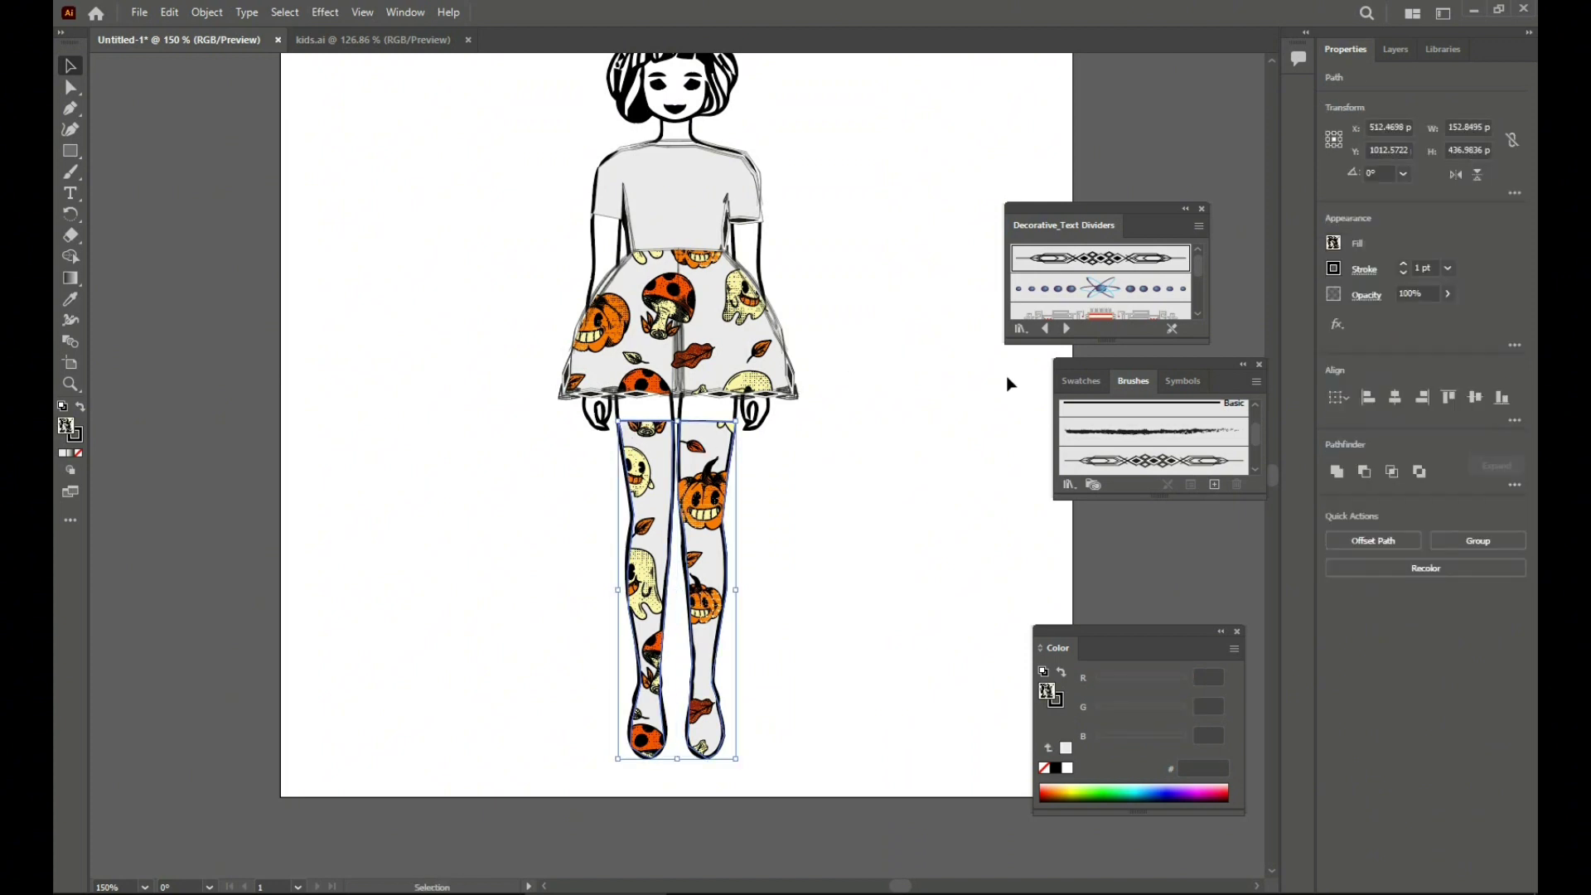
pyautogui.click(1092, 264)
pyautogui.click(925, 588)
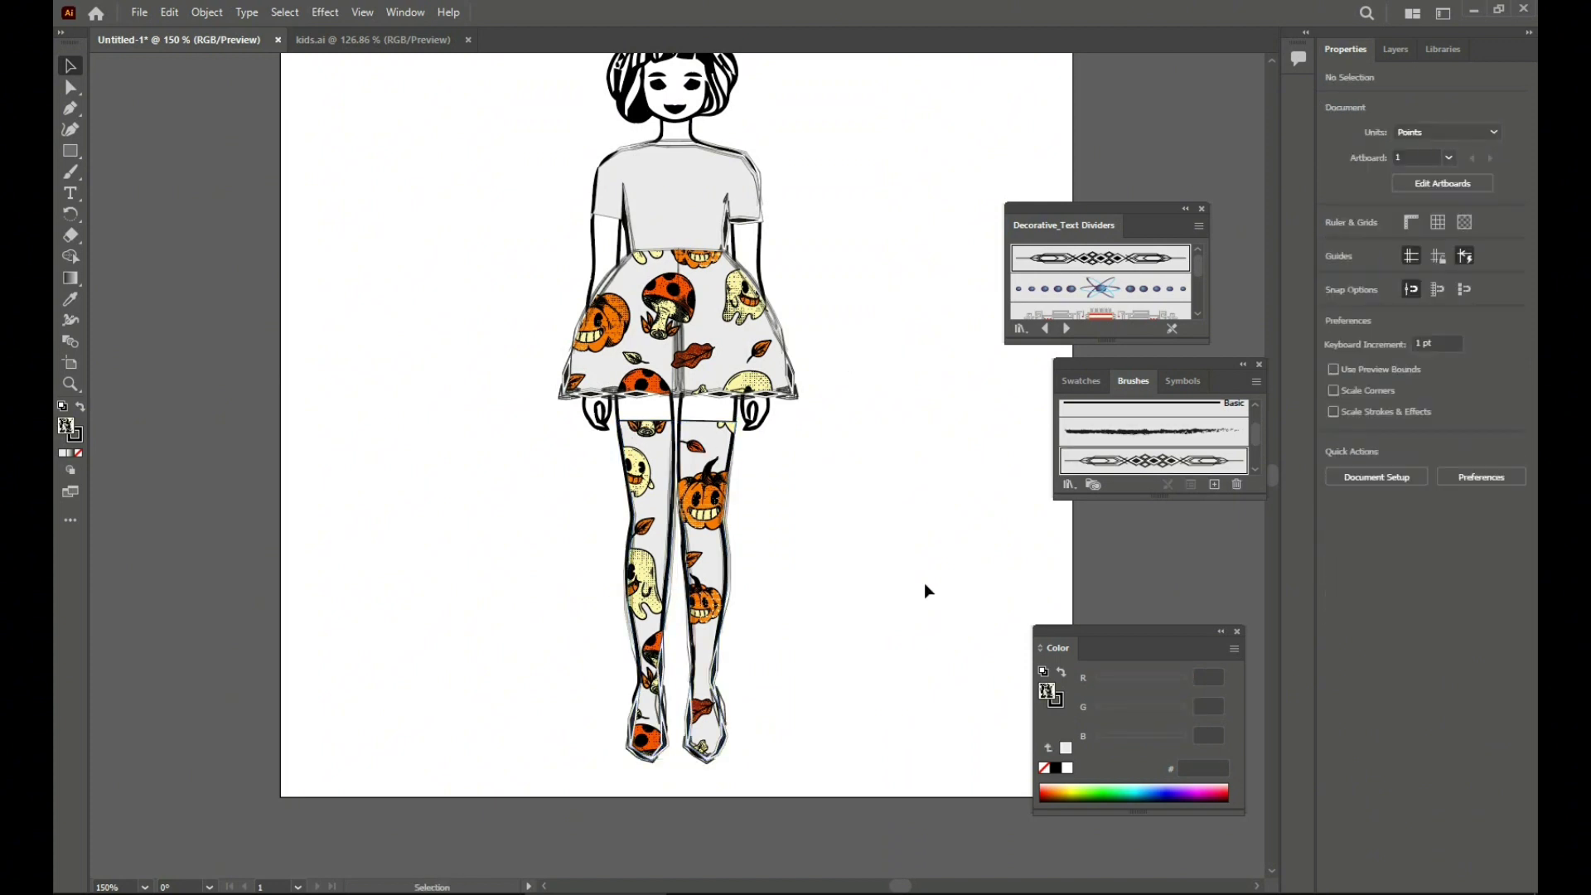
# Add the text "TRICK OR TREAT" in the empty space beside the artboard
pyautogui.press('-')
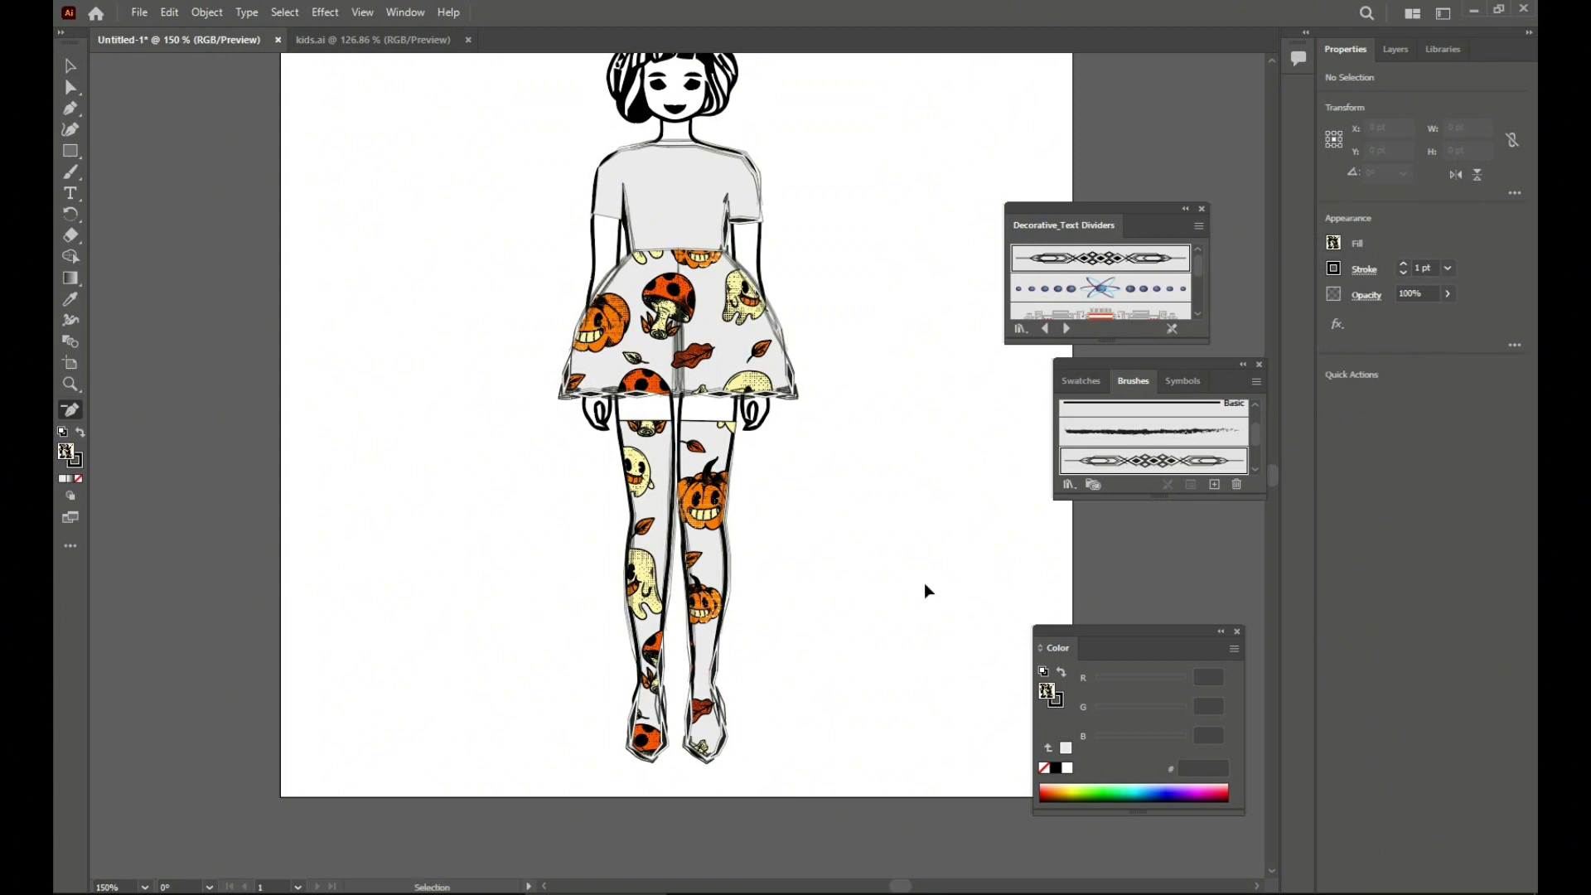
pyautogui.hotkey('ctrl', '-')
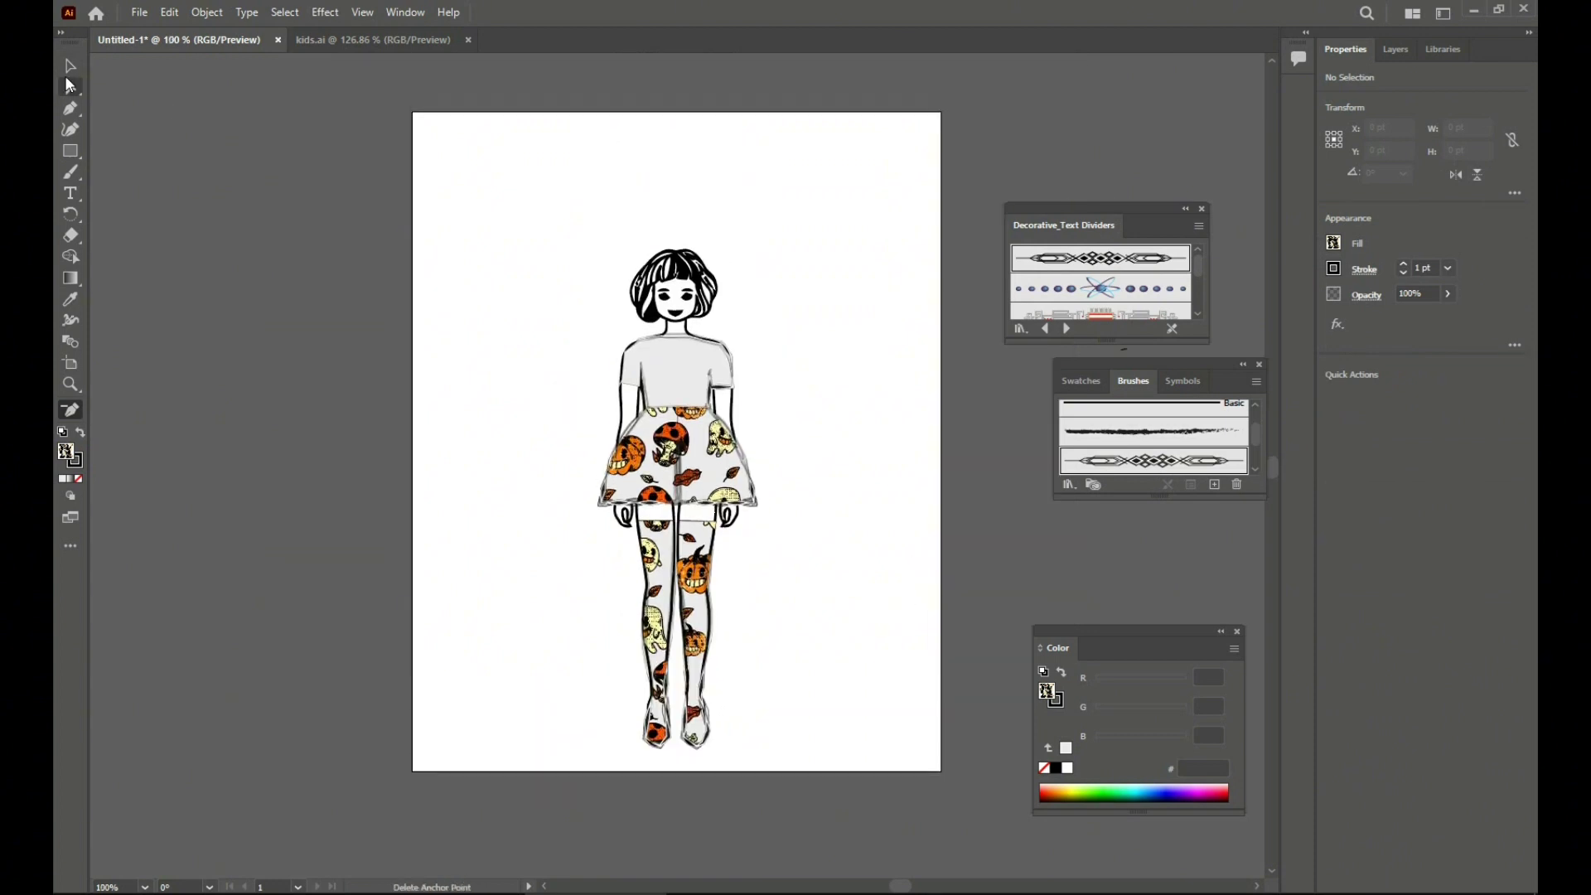
pyautogui.click(67, 73)
pyautogui.click(70, 193)
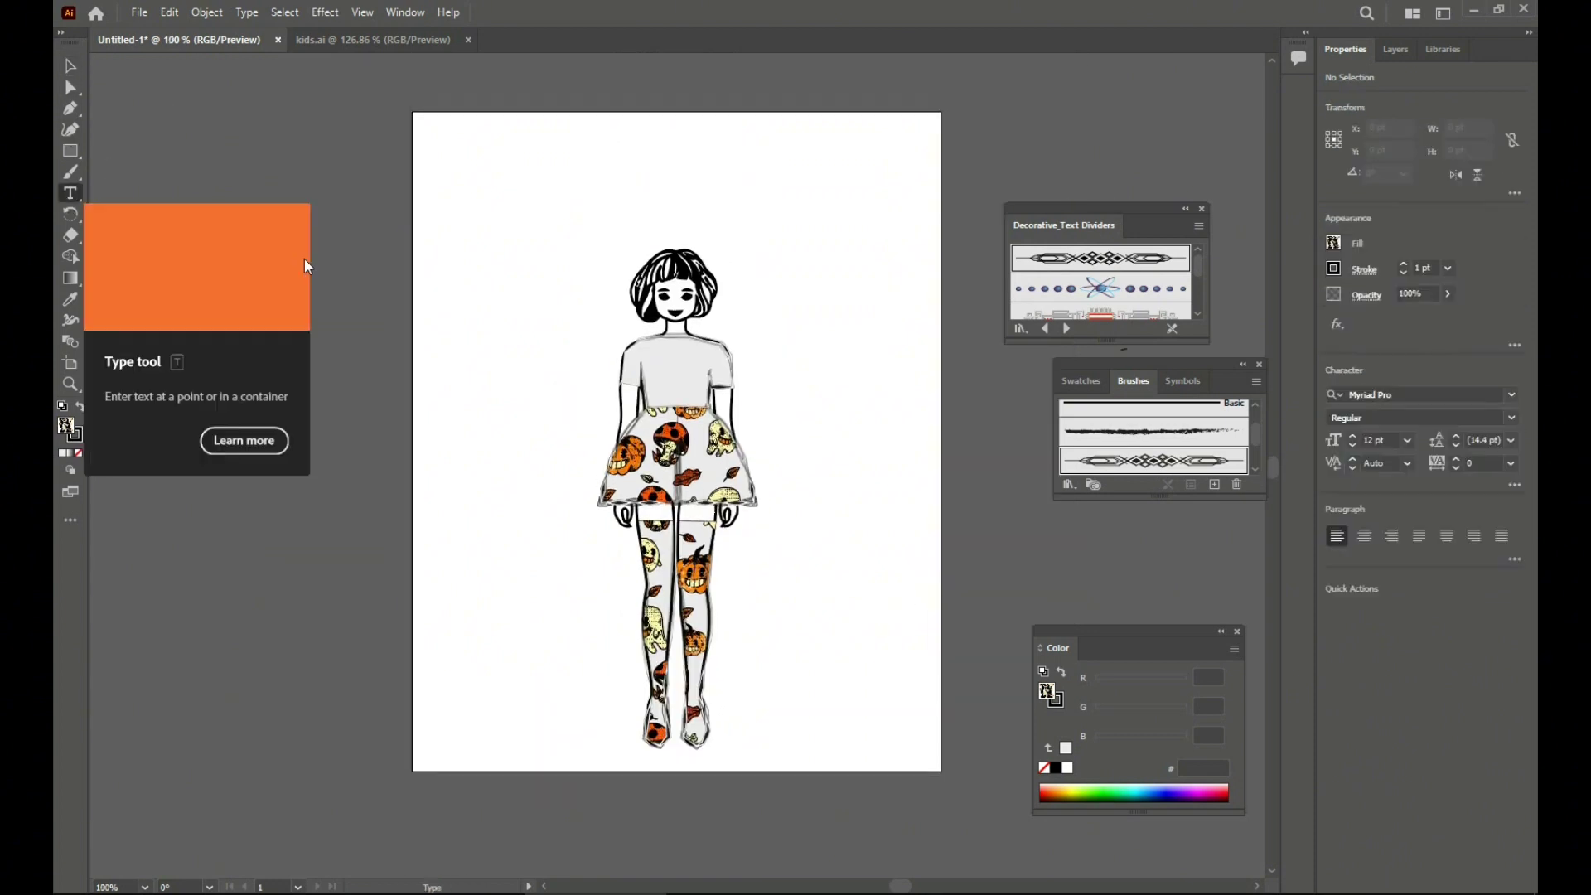
pyautogui.click(123, 186)
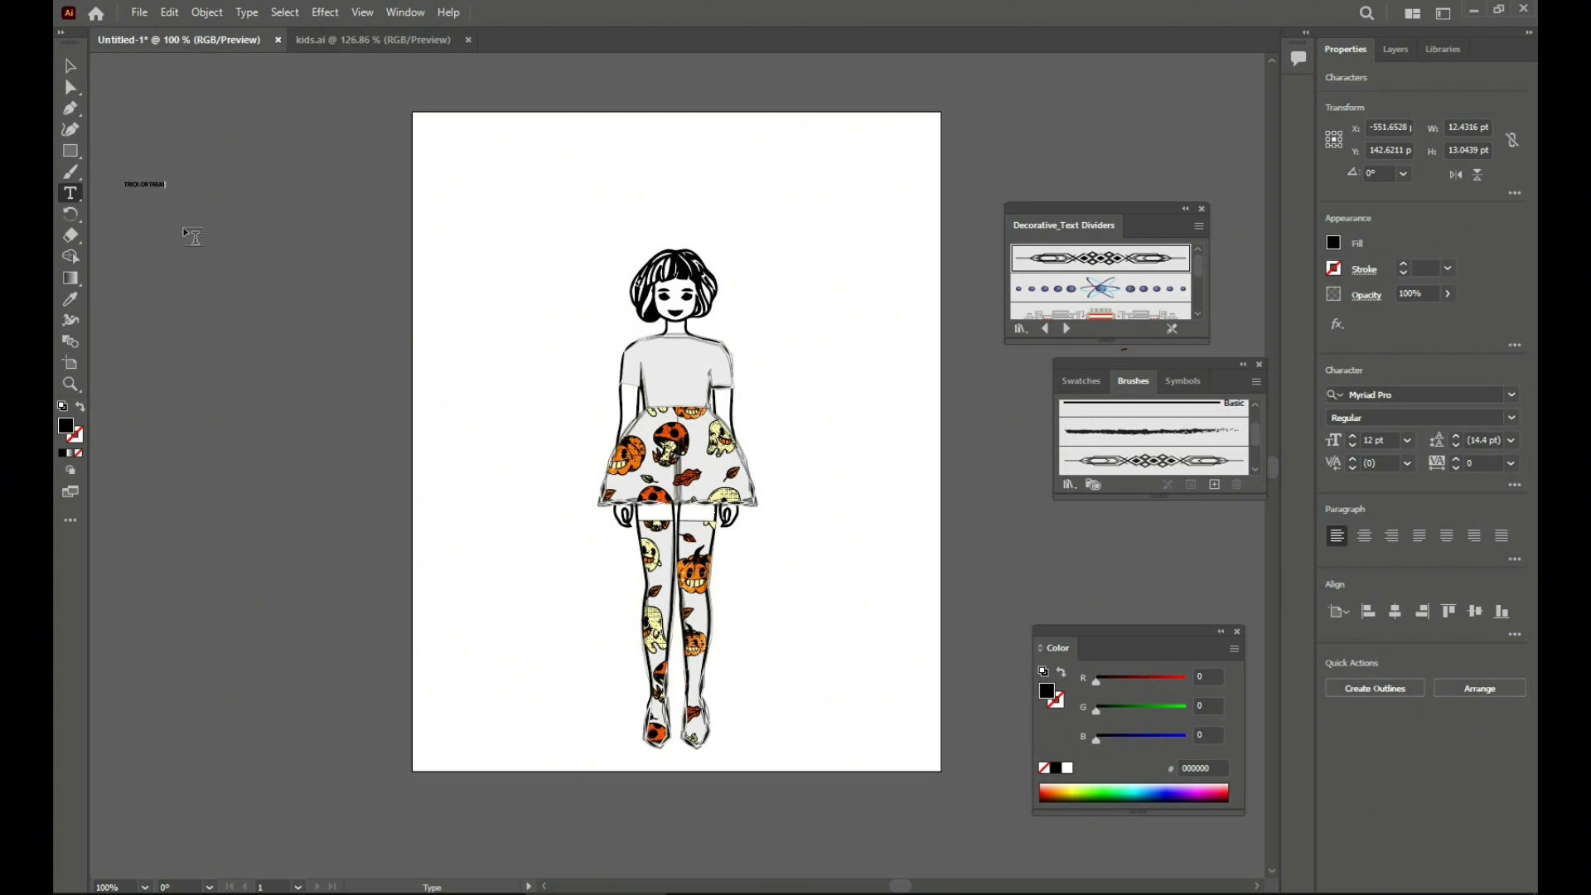
# Place the "TRICK OR TREAT" text on the chest of the grey top and enlarge it to span the torso
pyautogui.click(70, 66)
pyautogui.moveTo(175, 211); pyautogui.dragTo(710, 365)
pyautogui.click(858, 389)
pyautogui.click(705, 363)
pyautogui.click(807, 383)
pyautogui.click(694, 367)
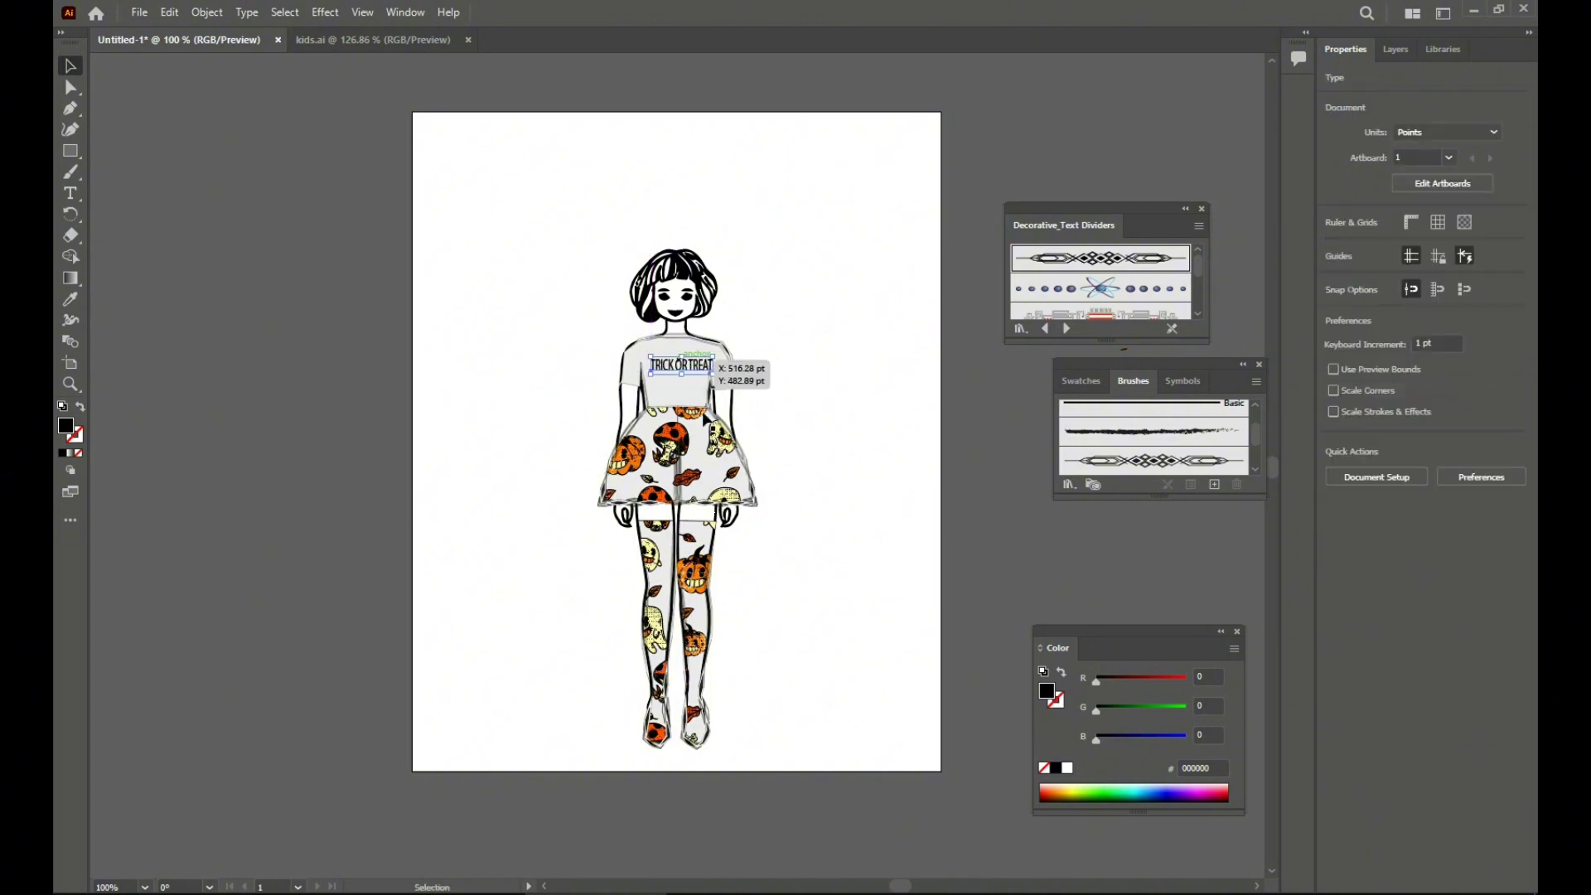
# Fine-tune the position of the "TRICK OR TREAT" text so it sits centered on the chest
pyautogui.click(721, 242)
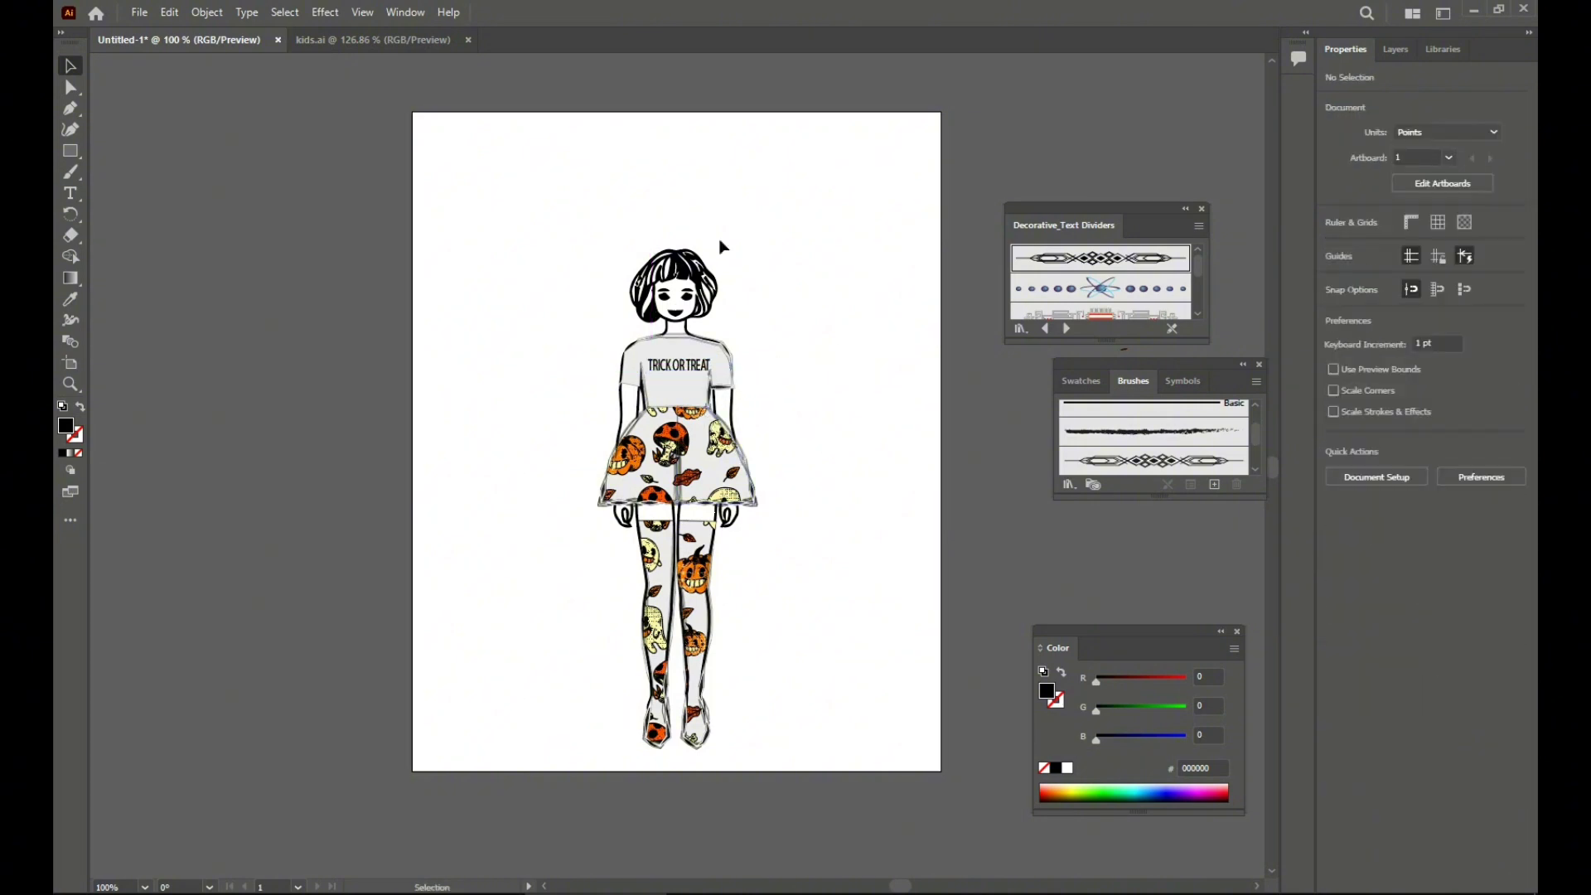
pyautogui.moveTo(675, 370)
pyautogui.mouseDown()
pyautogui.moveTo(707, 360)
pyautogui.moveTo(694, 364)
pyautogui.mouseUp()
pyautogui.click(831, 405)
pyautogui.click(838, 370)
# Select the whole dressed figure and enlarge it to nearly fill the artboard's height
pyautogui.moveTo(564, 220); pyautogui.dragTo(771, 757)
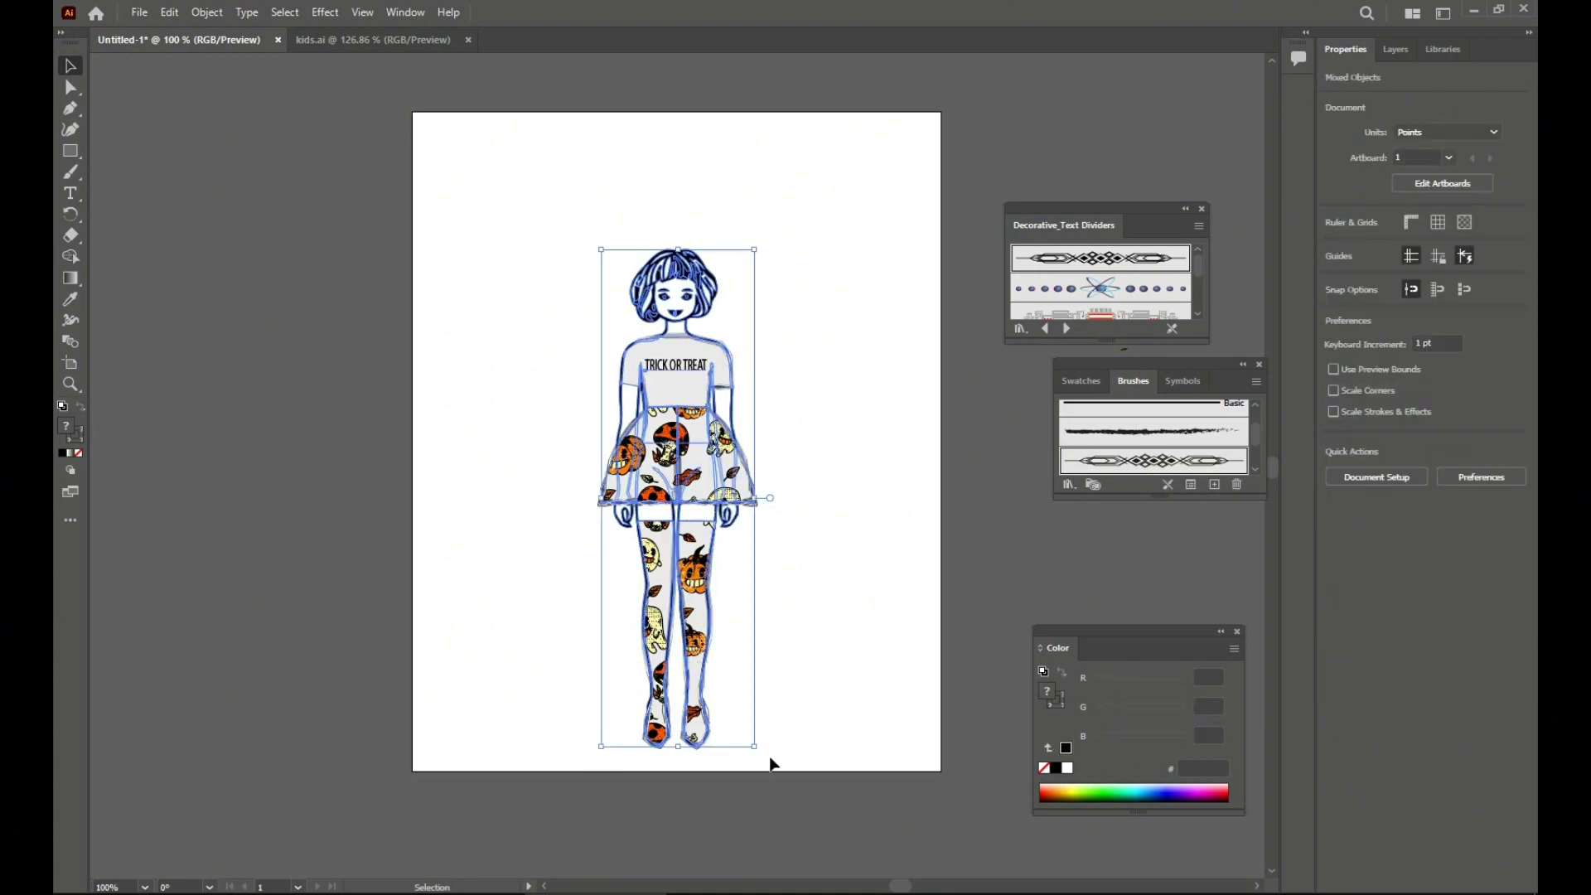
pyautogui.moveTo(756, 248); pyautogui.dragTo(845, 135)
pyautogui.click(898, 454)
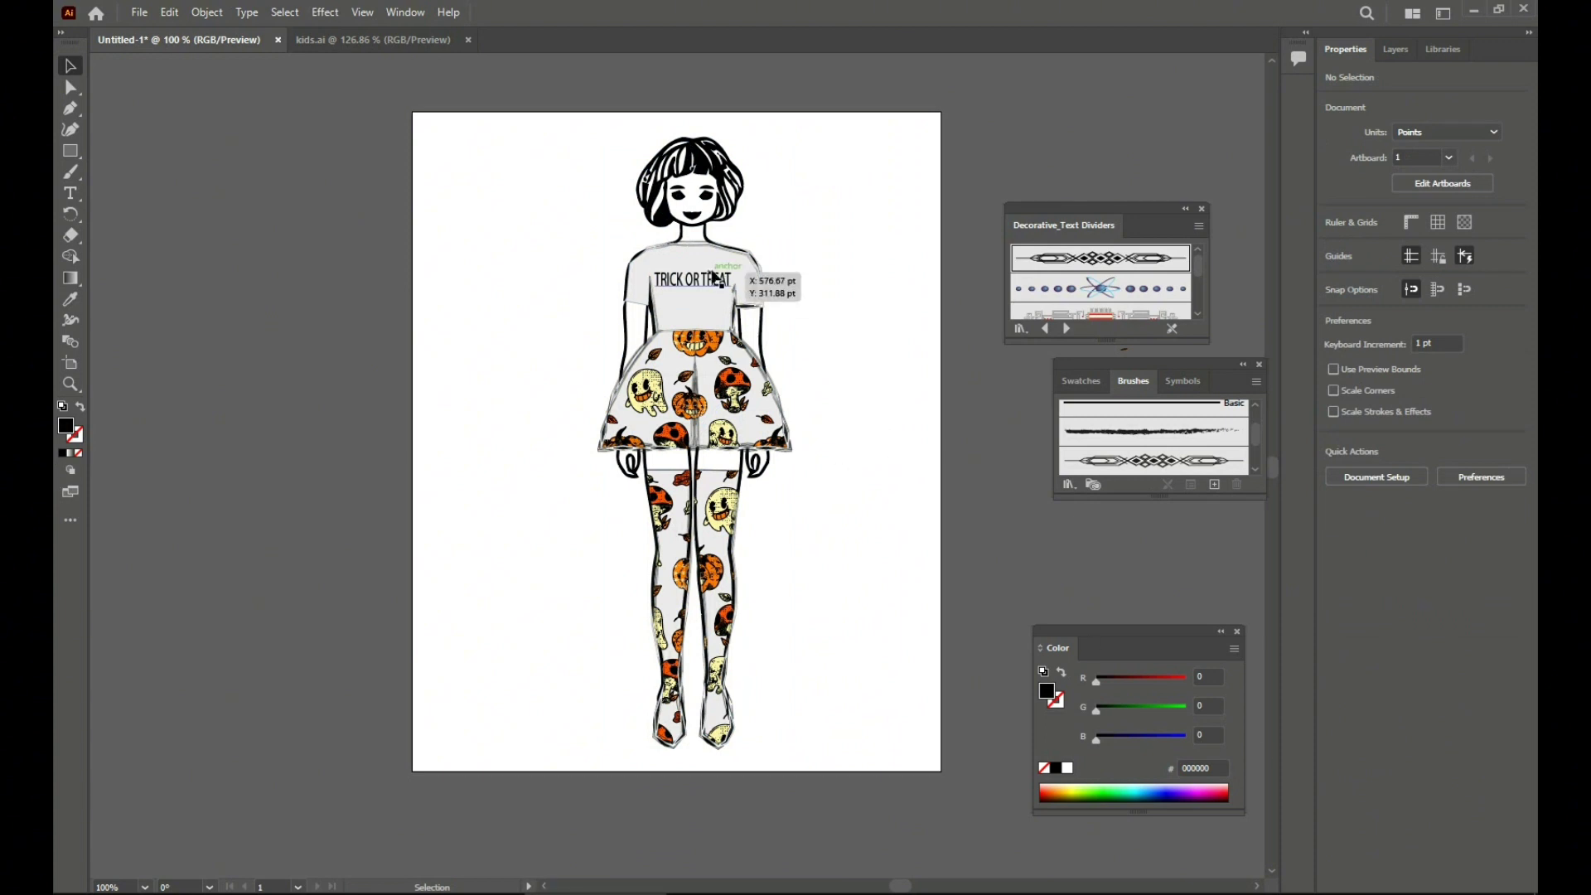
# Draw a black 1024 by 1280 pt rectangle covering the artboard and send it to the back
pyautogui.click(70, 151)
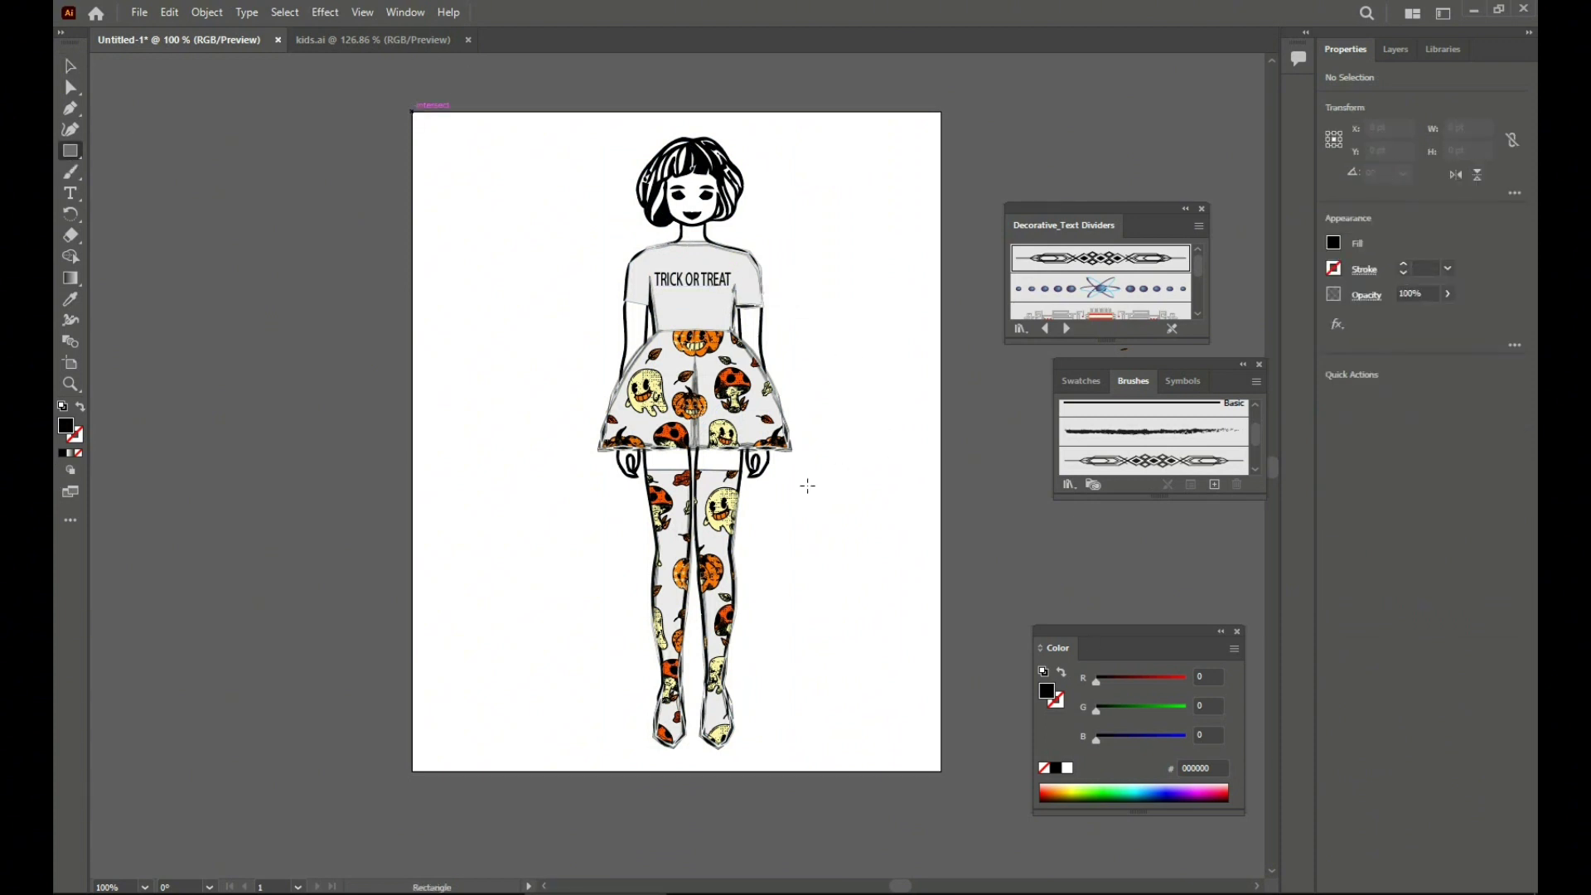
pyautogui.moveTo(412, 111); pyautogui.dragTo(941, 771)
pyautogui.rightClick(824, 544)
pyautogui.moveTo(994, 454)
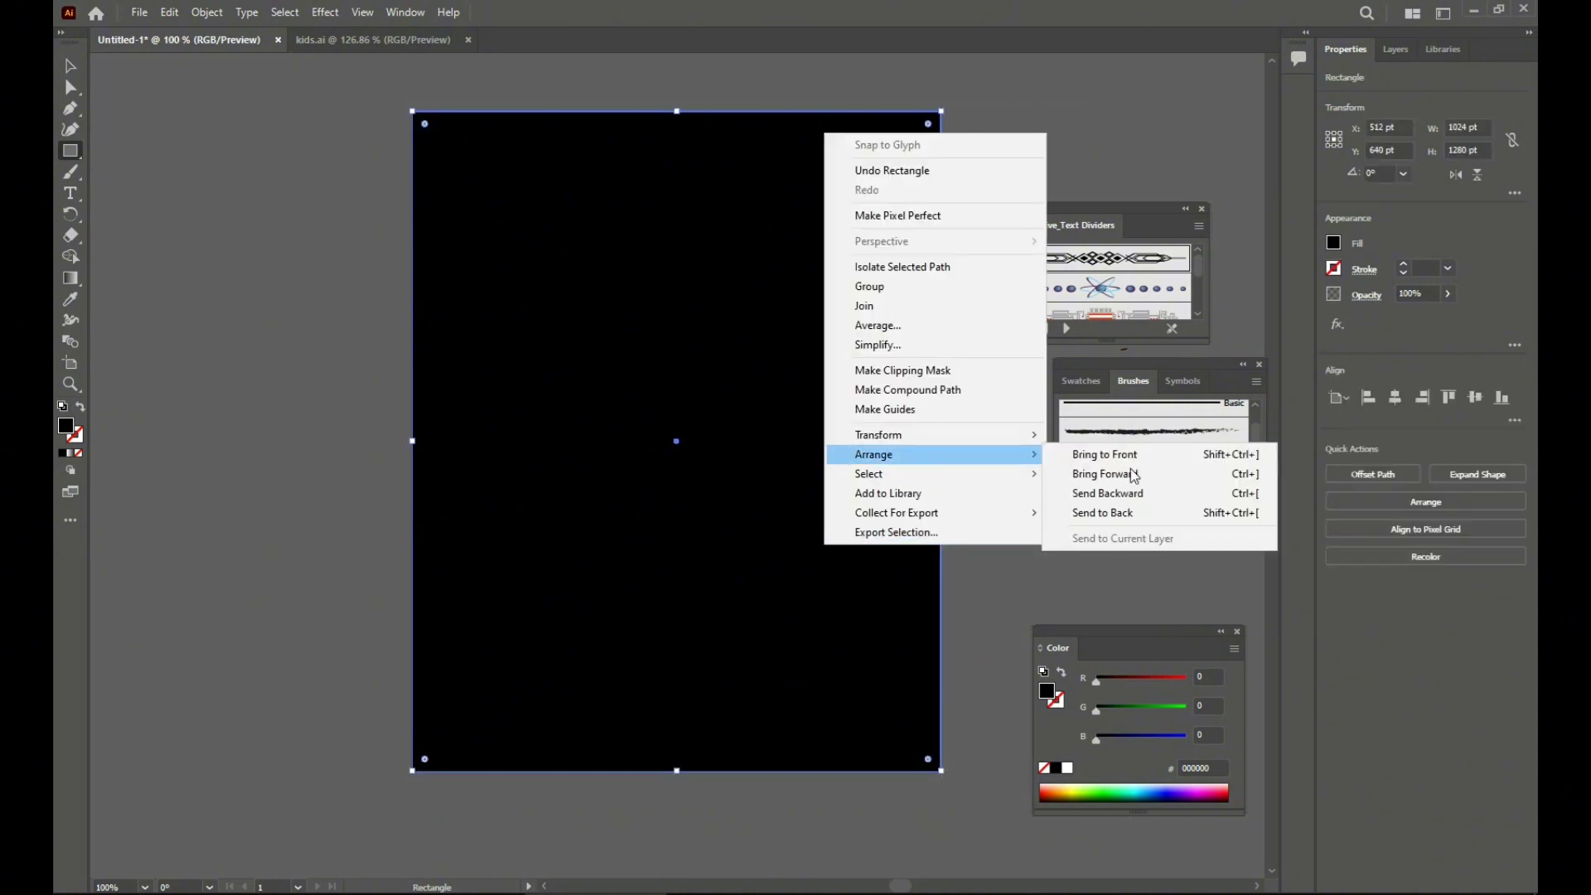
pyautogui.click(1102, 513)
pyautogui.click(70, 65)
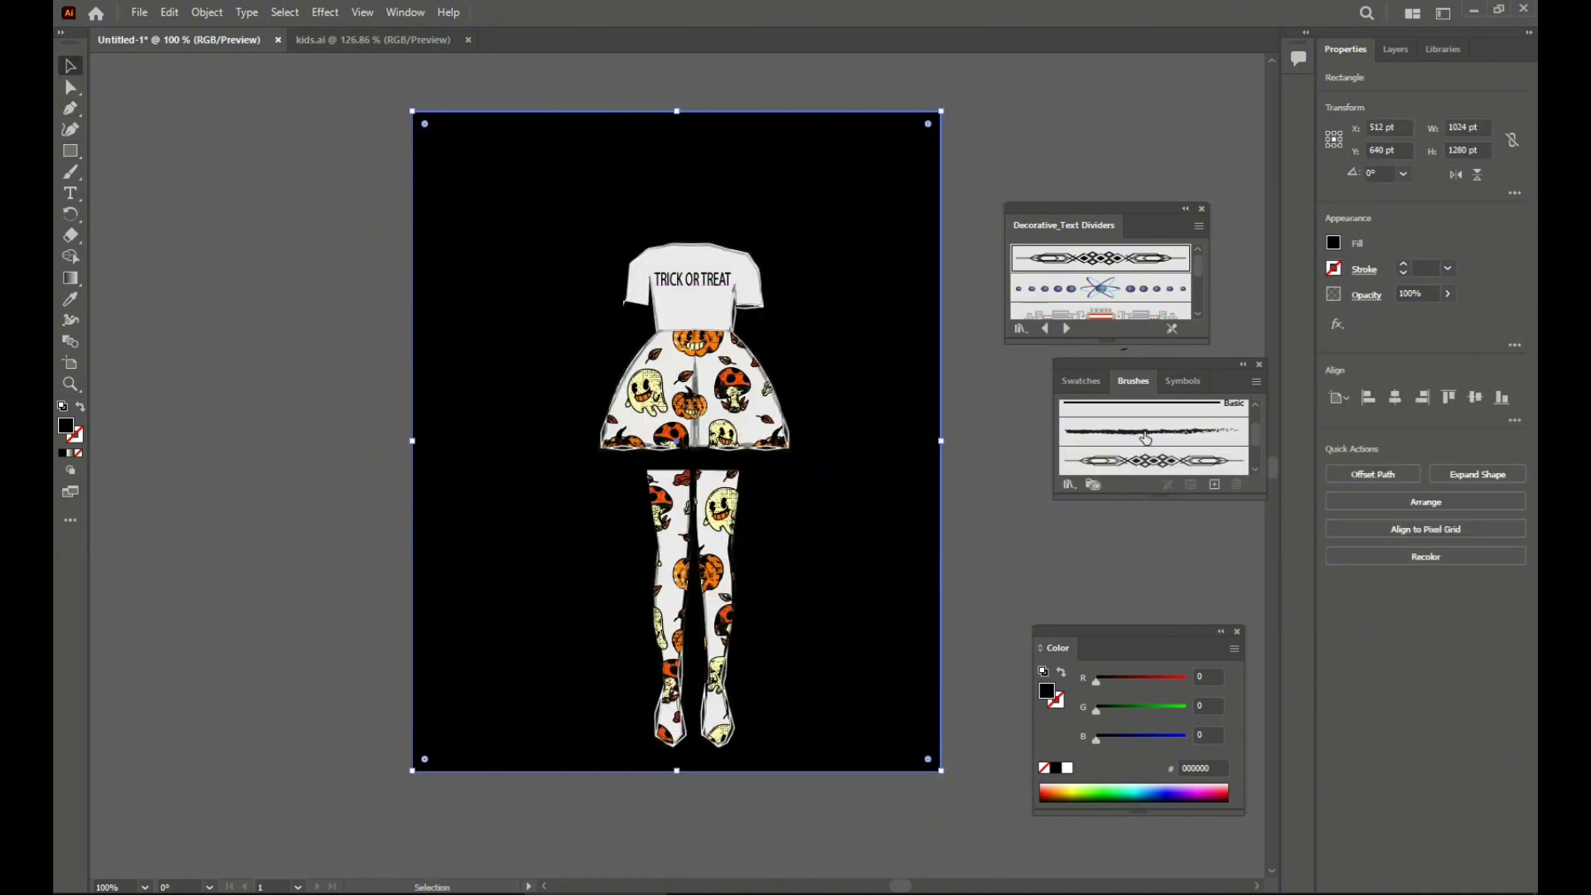
# Set the background rectangle's opacity to 73%
pyautogui.click(395, 18)
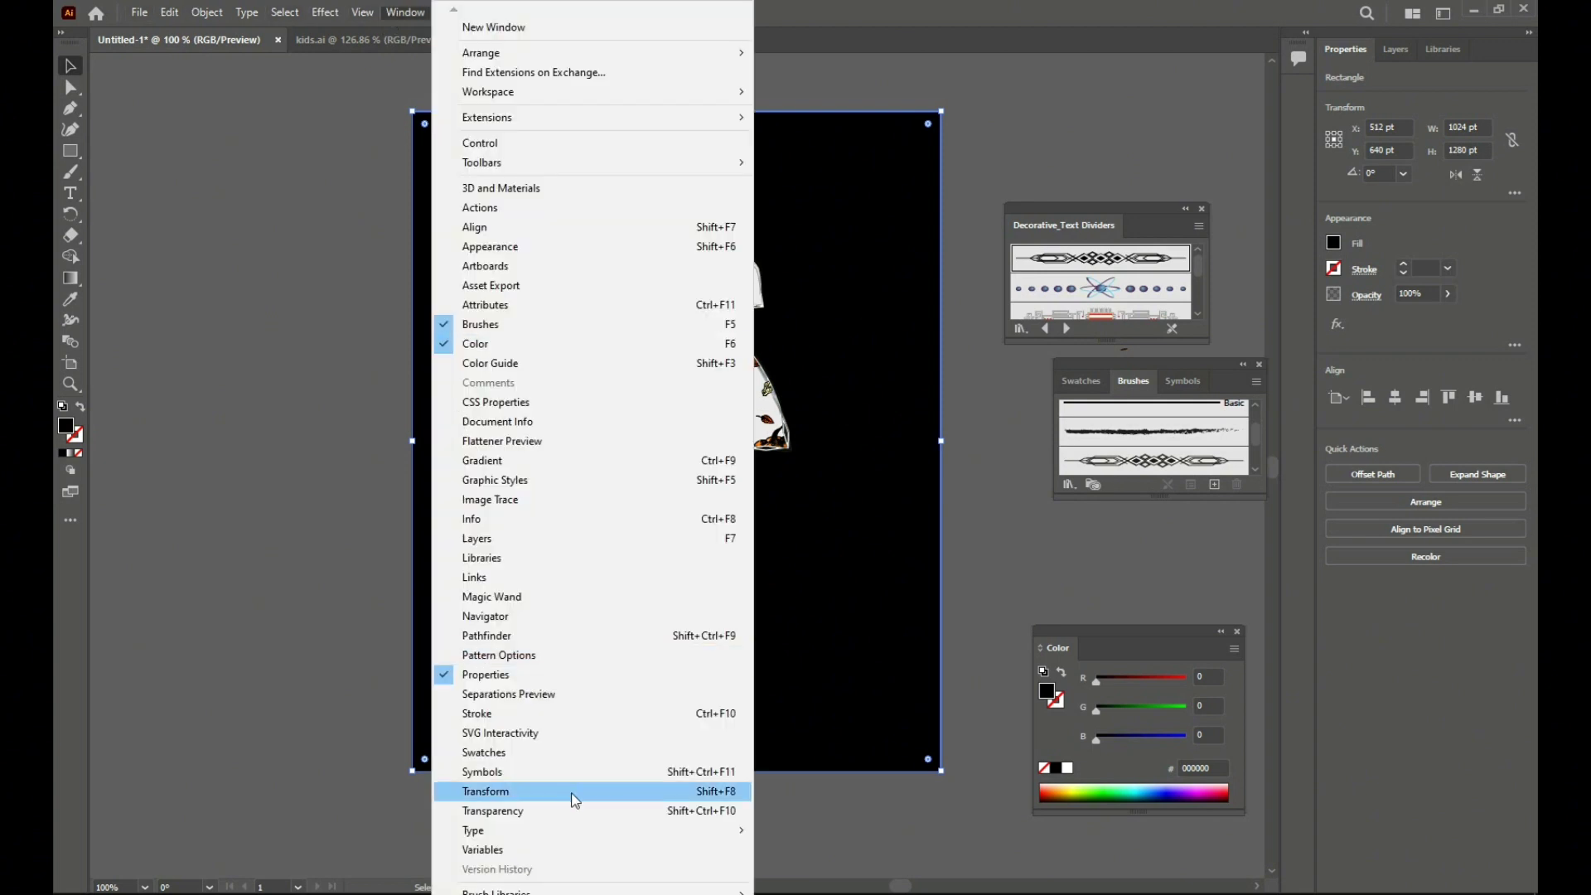
pyautogui.click(526, 809)
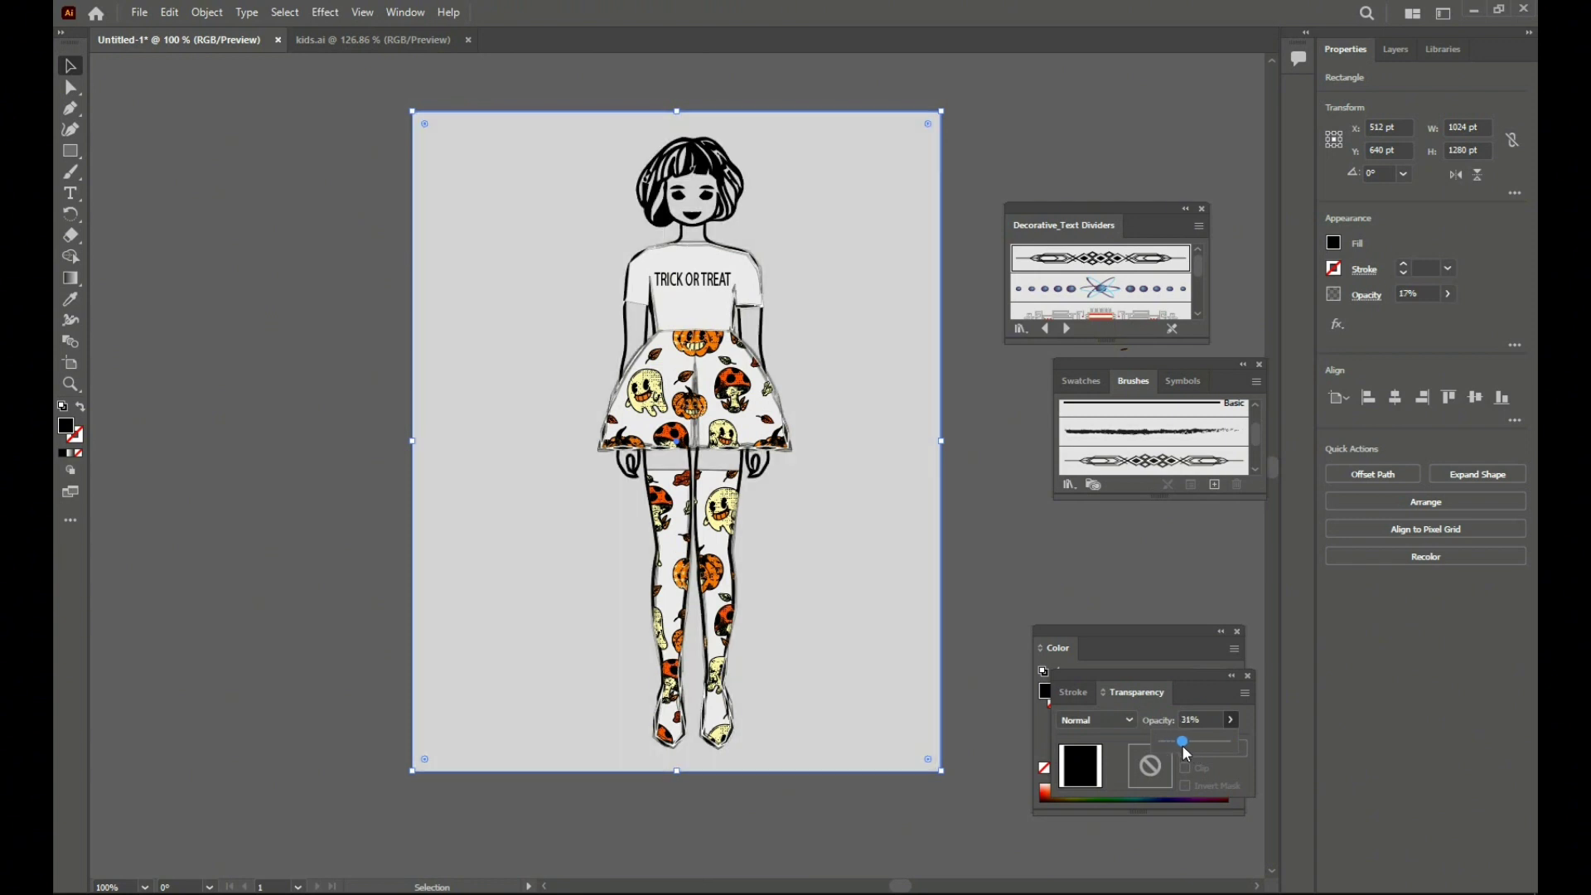
pyautogui.moveTo(1185, 750); pyautogui.dragTo(1212, 750)
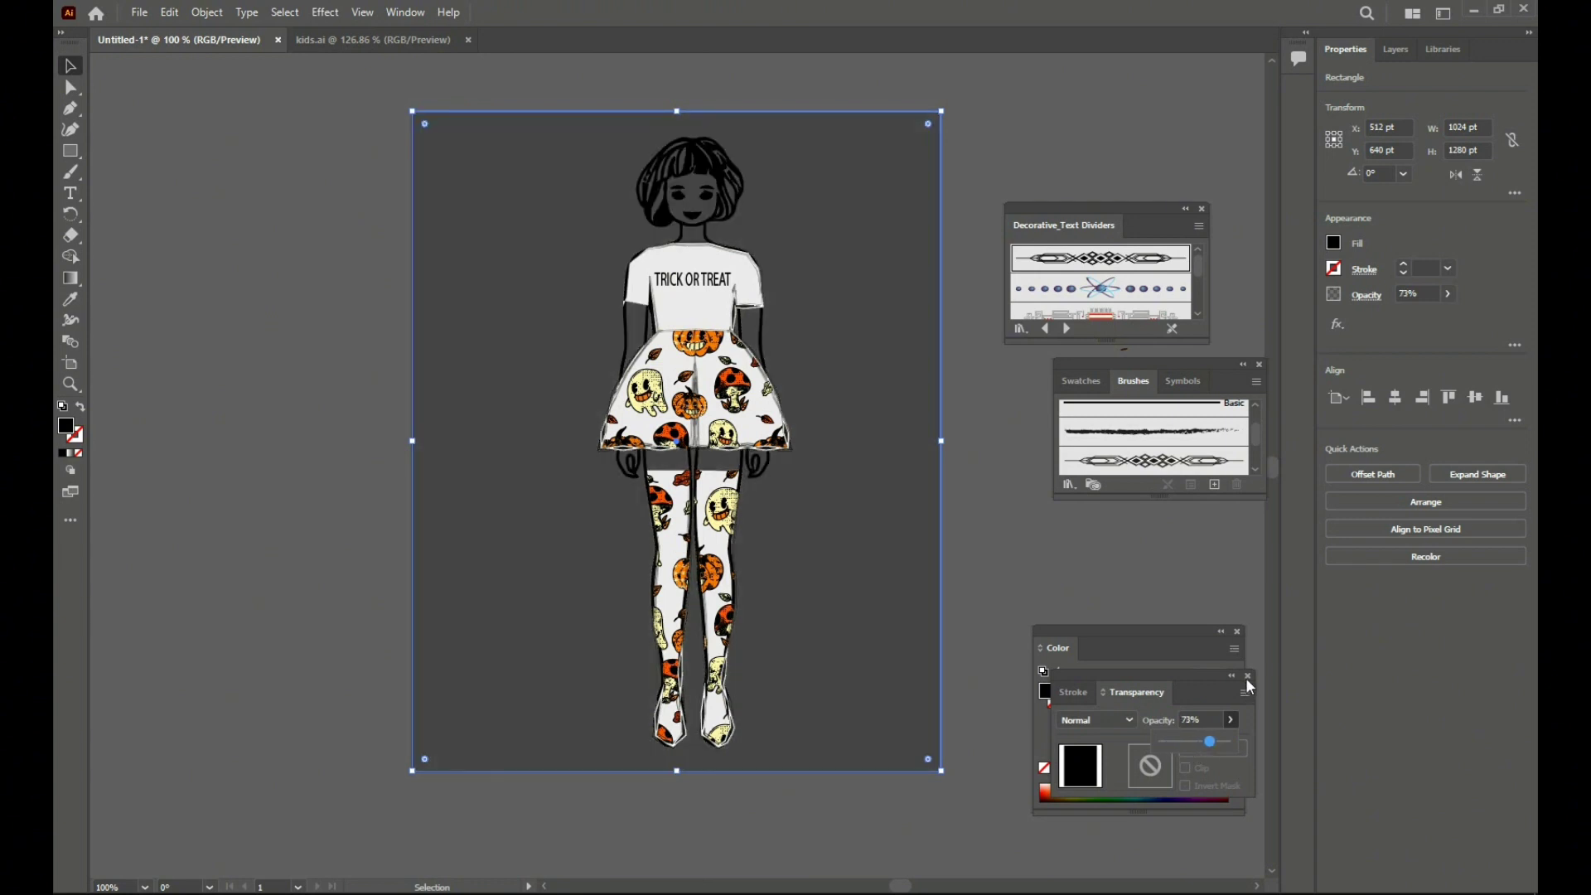
# Fill the background rectangle with a light grid pattern from the Basic Graphics_Lines swatch library
pyautogui.click(1081, 380)
pyautogui.click(1069, 484)
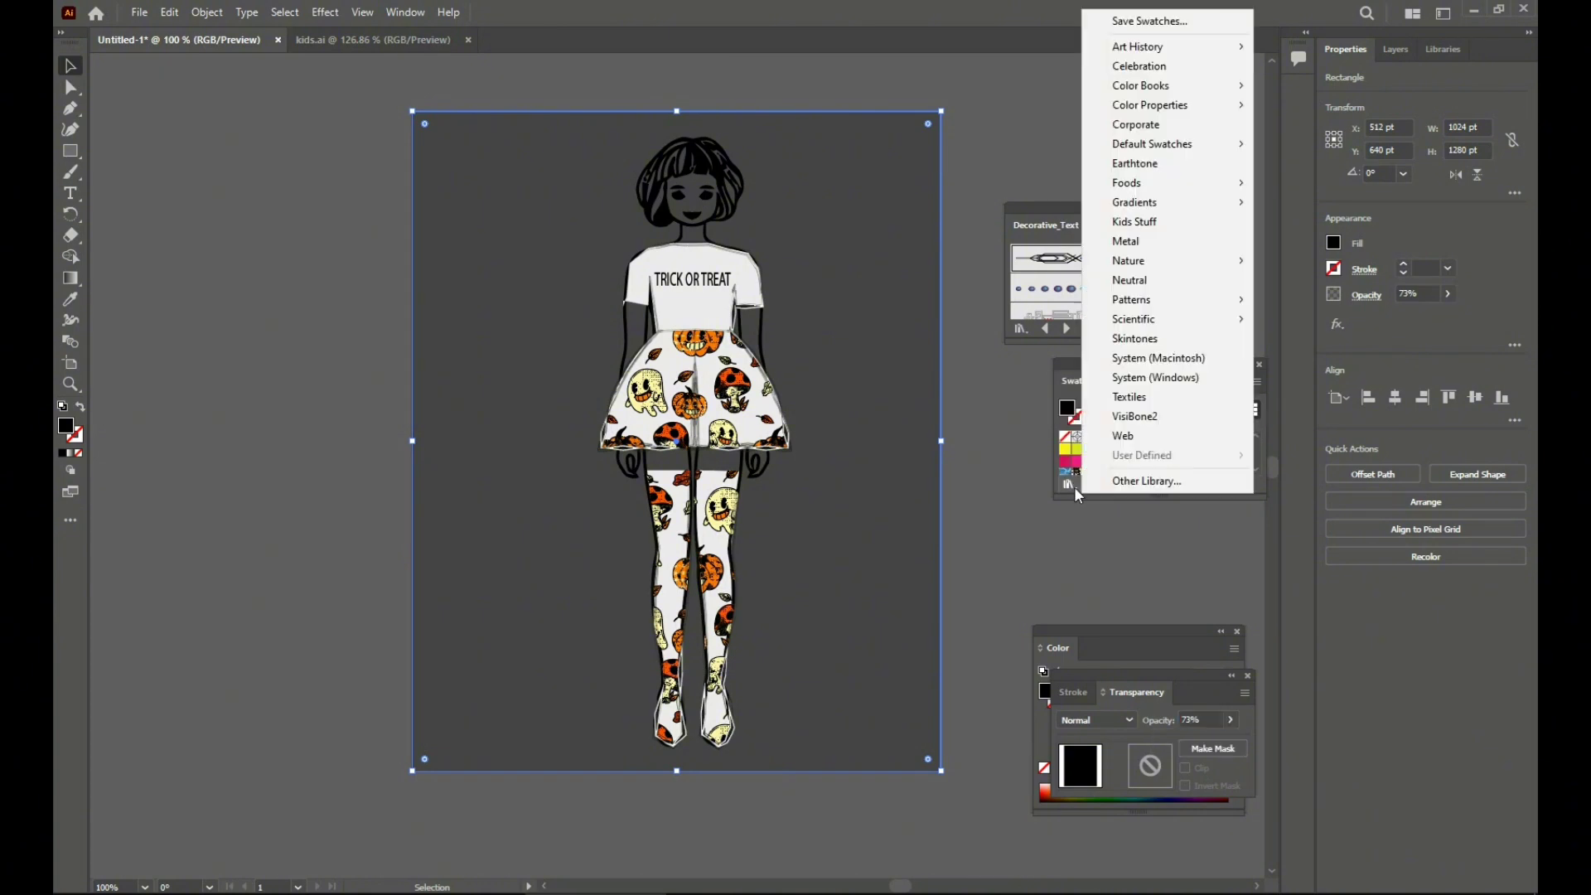
pyautogui.moveTo(1172, 300)
pyautogui.moveTo(1343, 309)
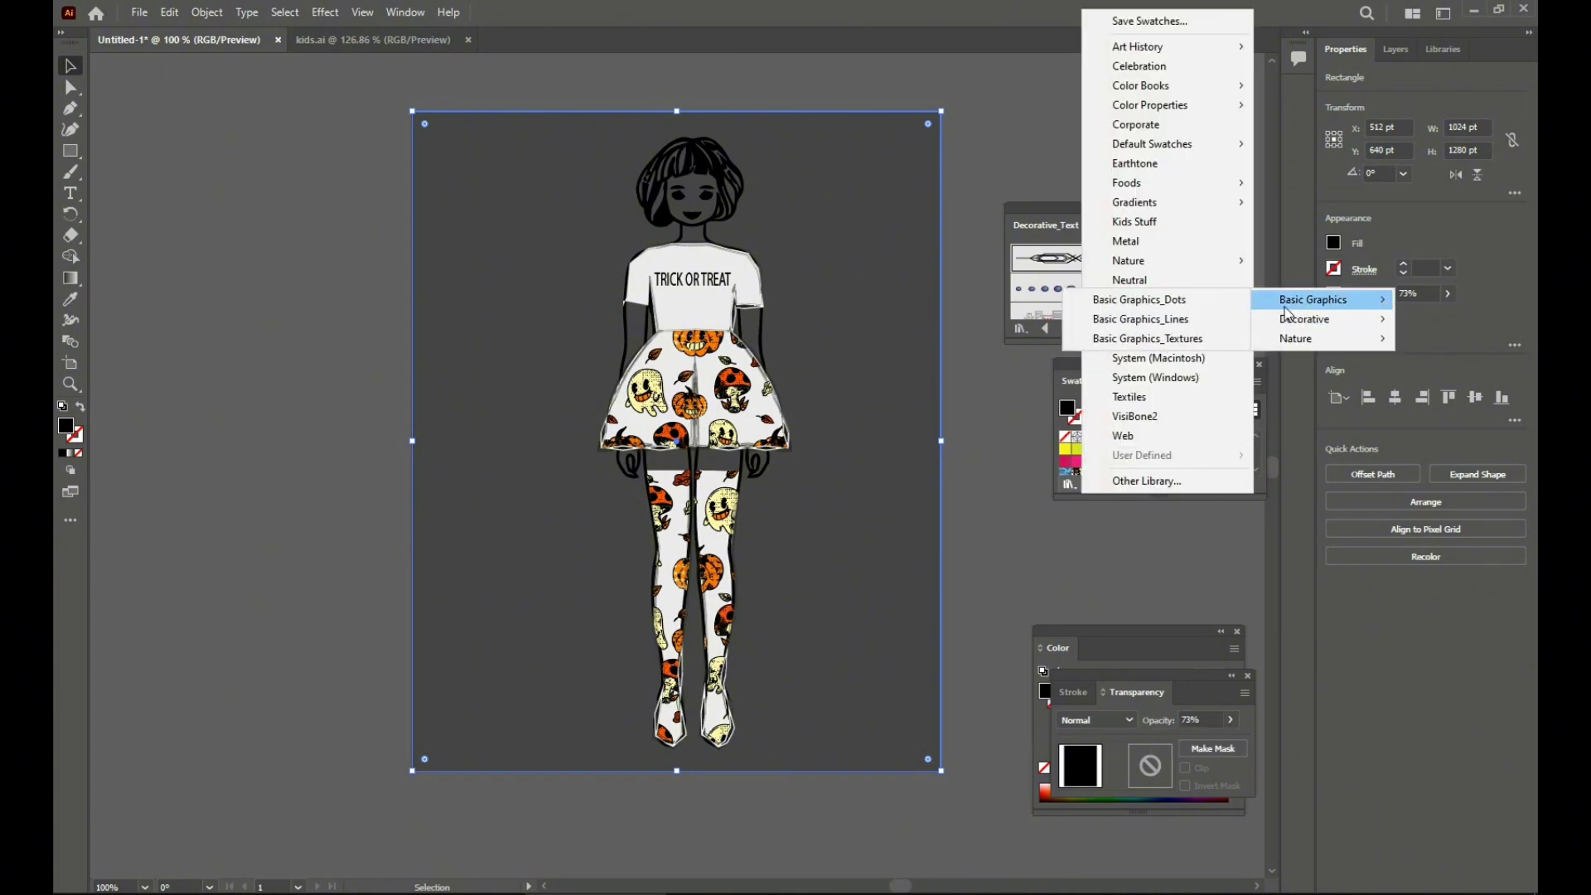
pyautogui.click(1140, 319)
pyautogui.click(782, 481)
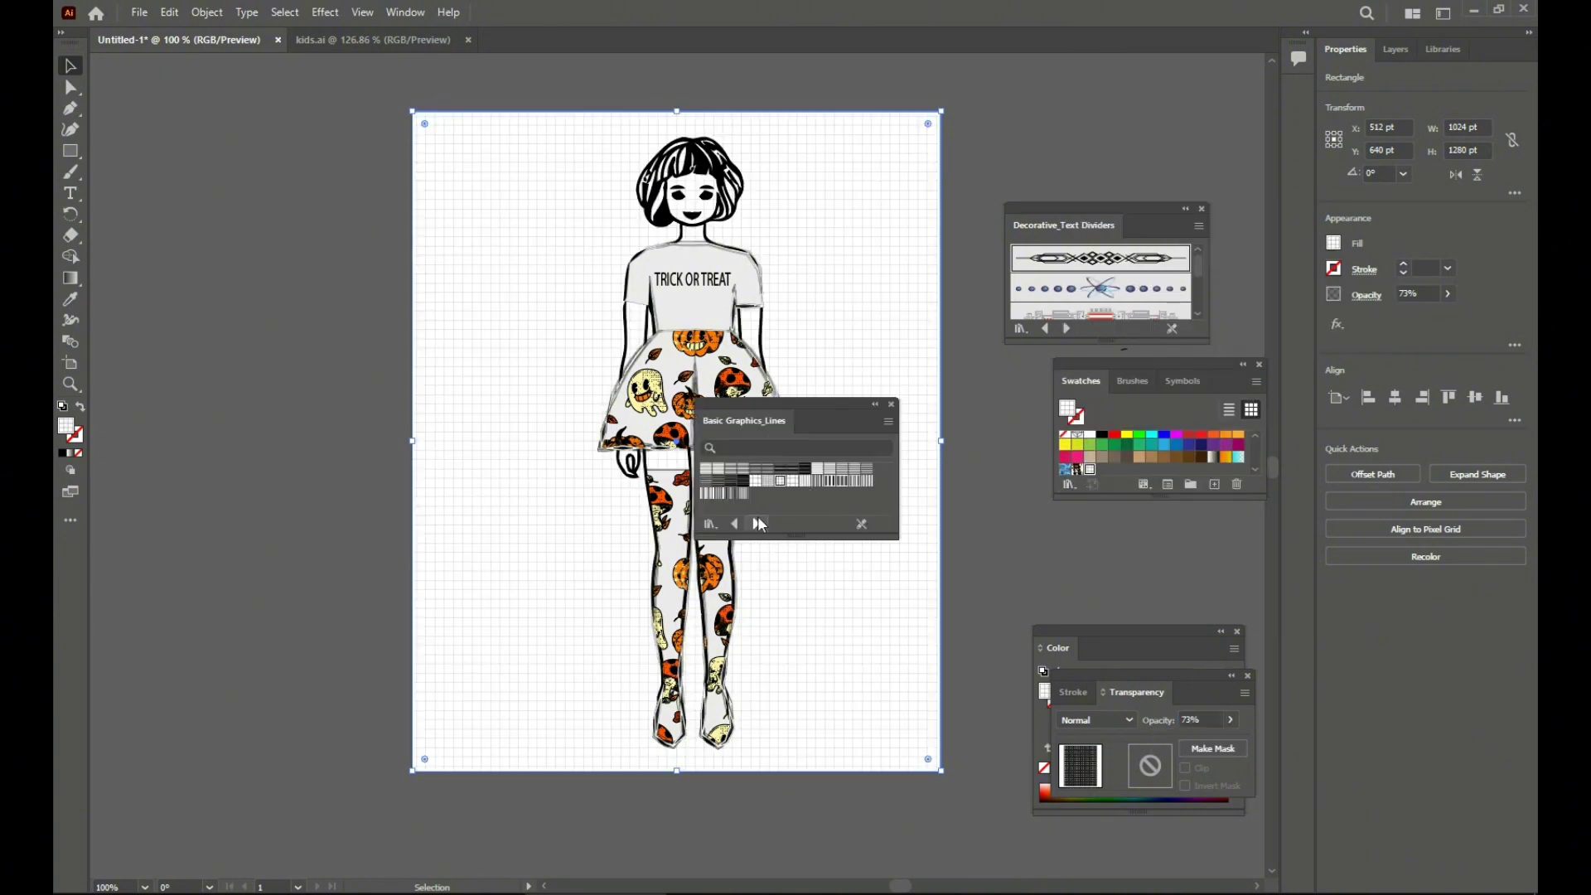
pyautogui.click(892, 404)
pyautogui.click(965, 828)
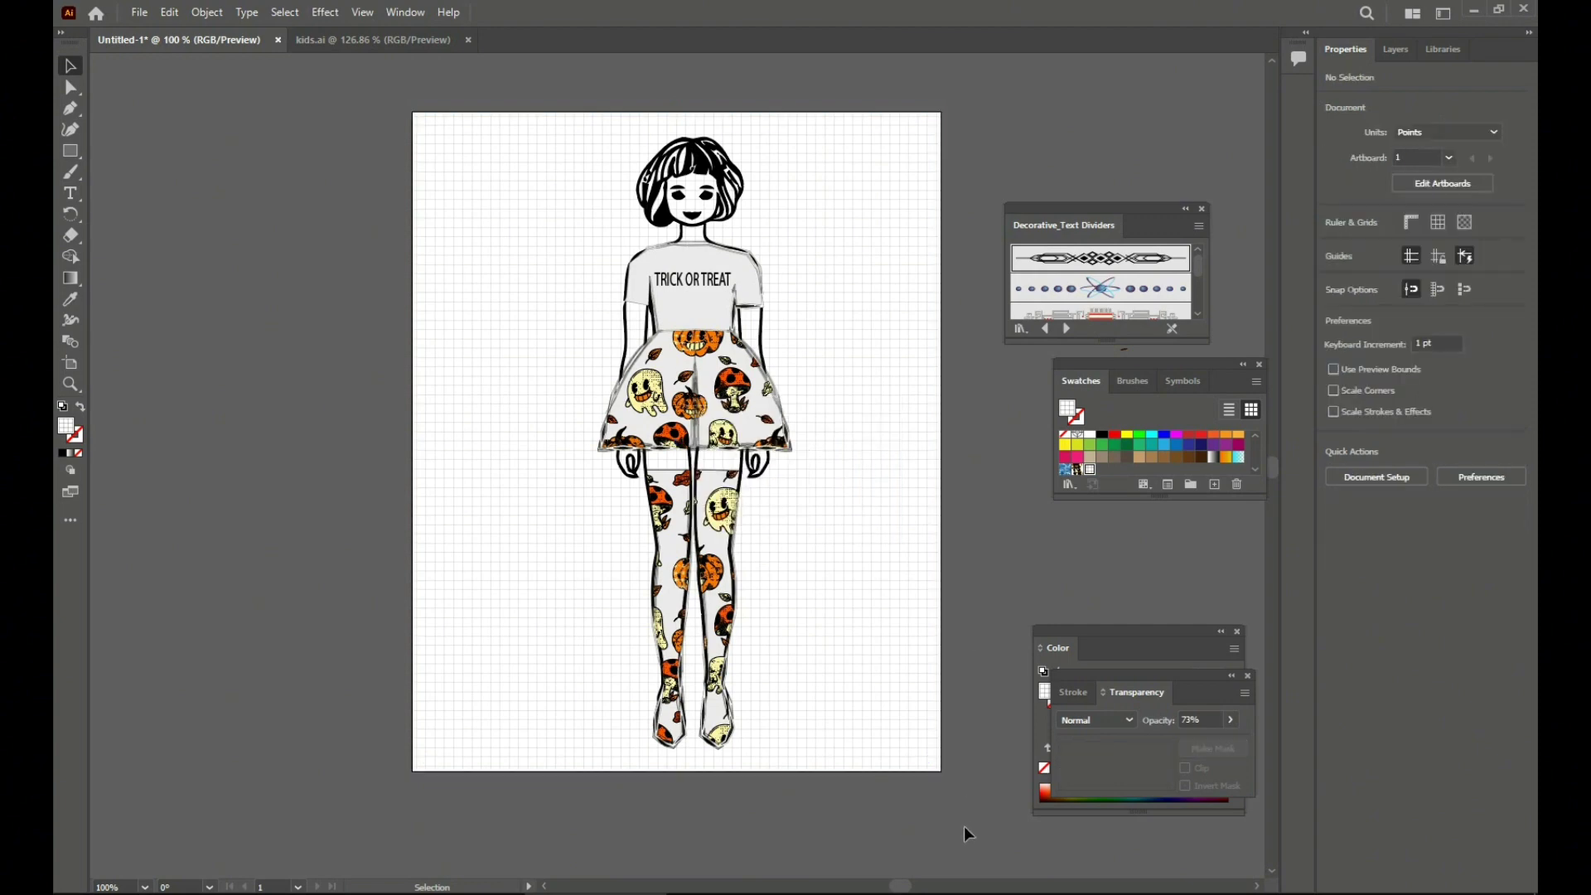
# Close the floating Transparency, Color, Decorative_Text Dividers and Swatches panels
pyautogui.click(1247, 676)
pyautogui.click(1237, 632)
pyautogui.click(1202, 209)
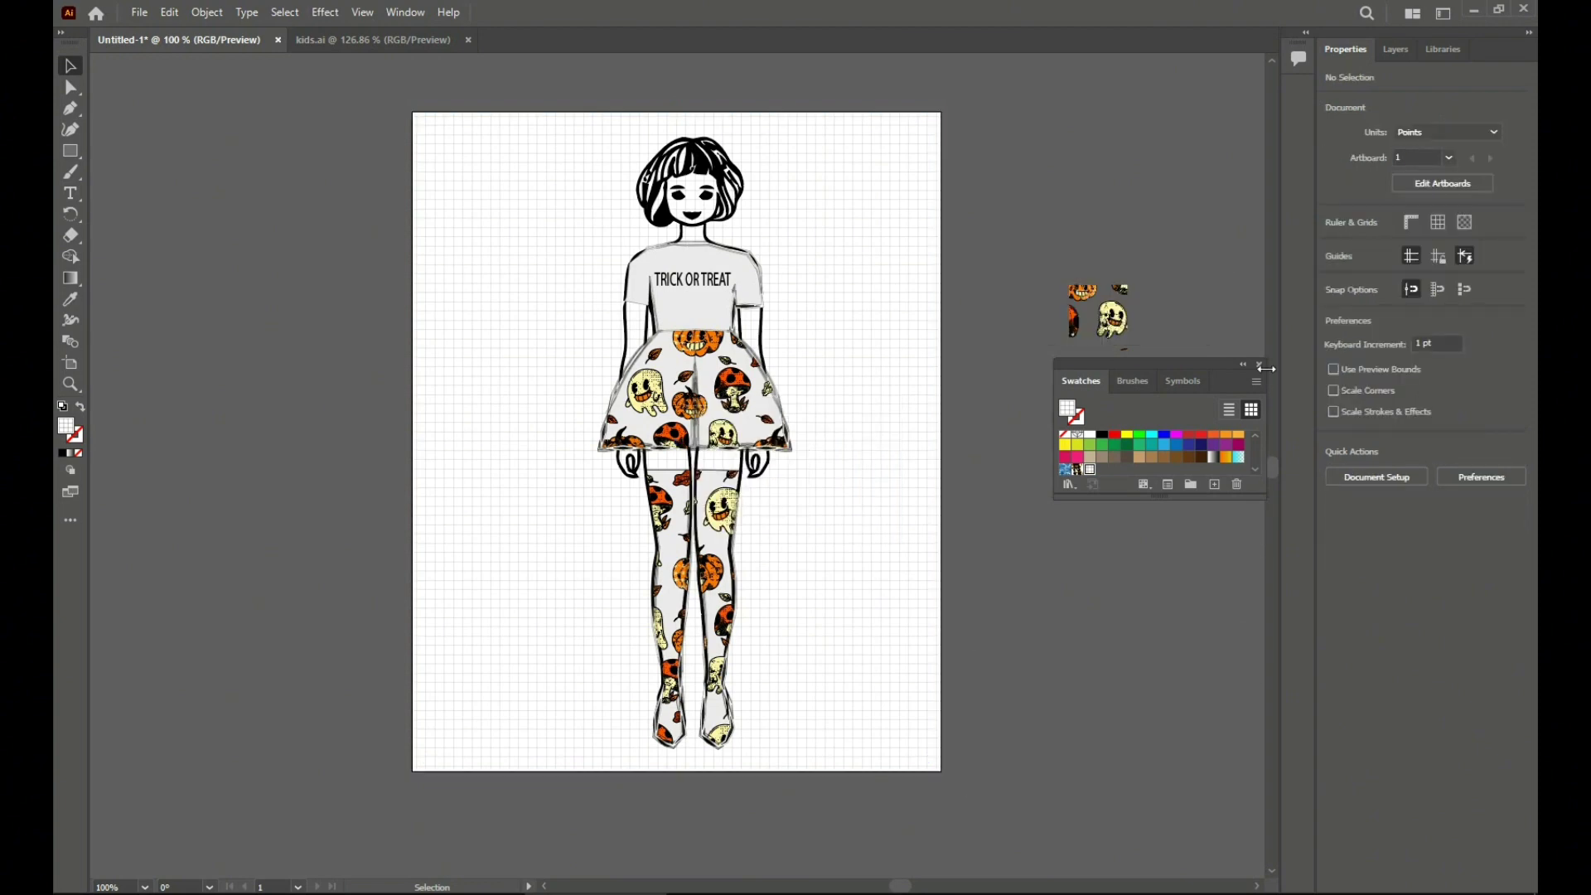
pyautogui.click(1259, 364)
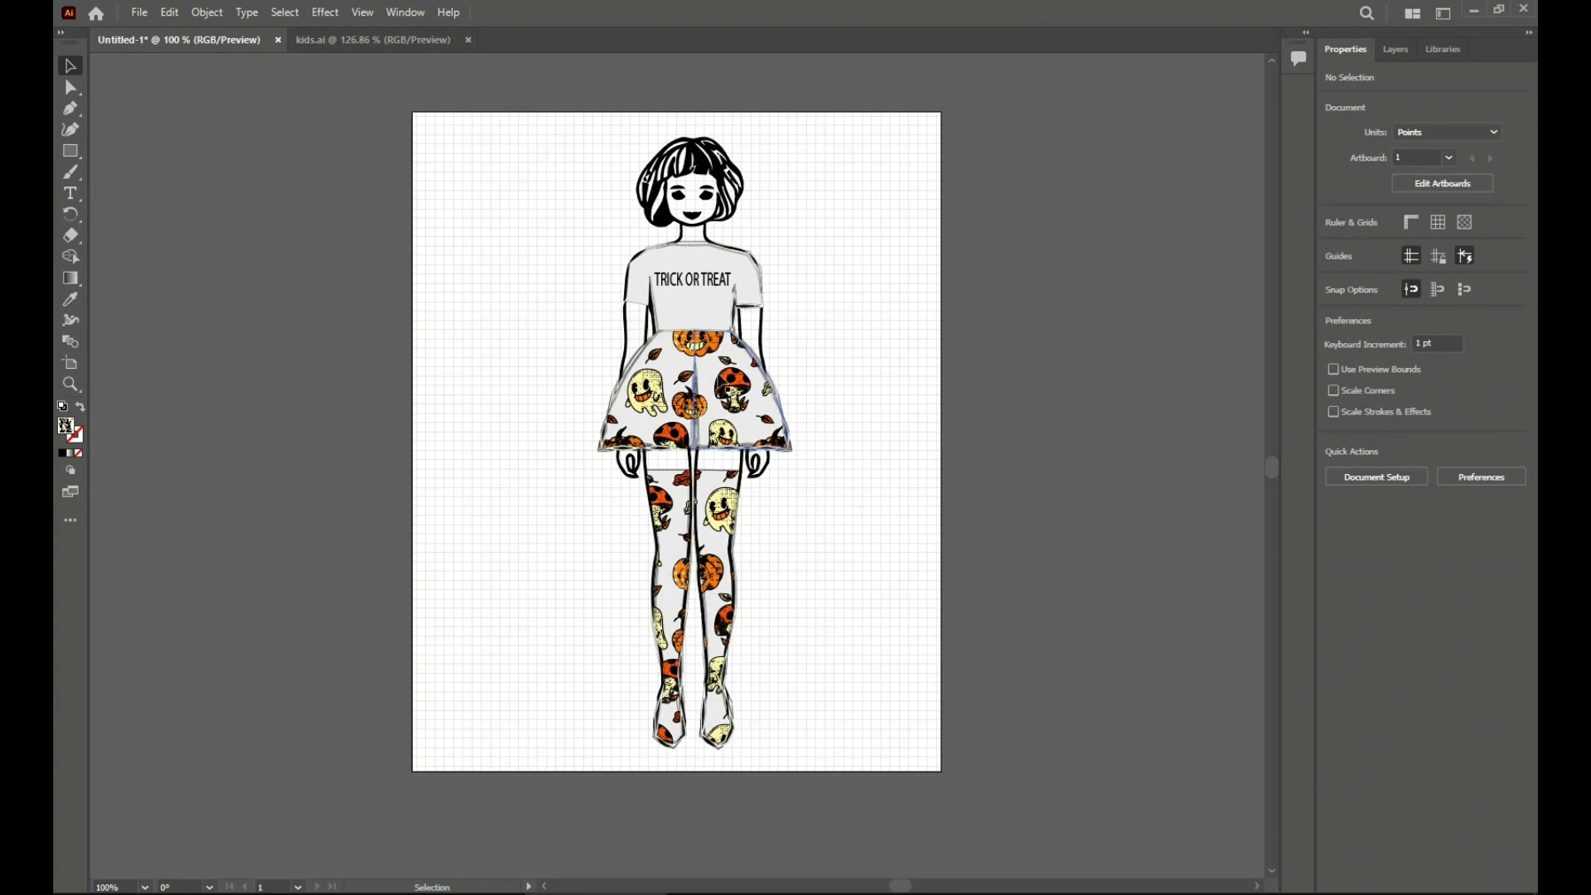
# Draw a straight line about 138 pt long across the skirt's waist with the Pen tool
pyautogui.click(727, 387)
pyautogui.click(990, 513)
pyautogui.click(71, 109)
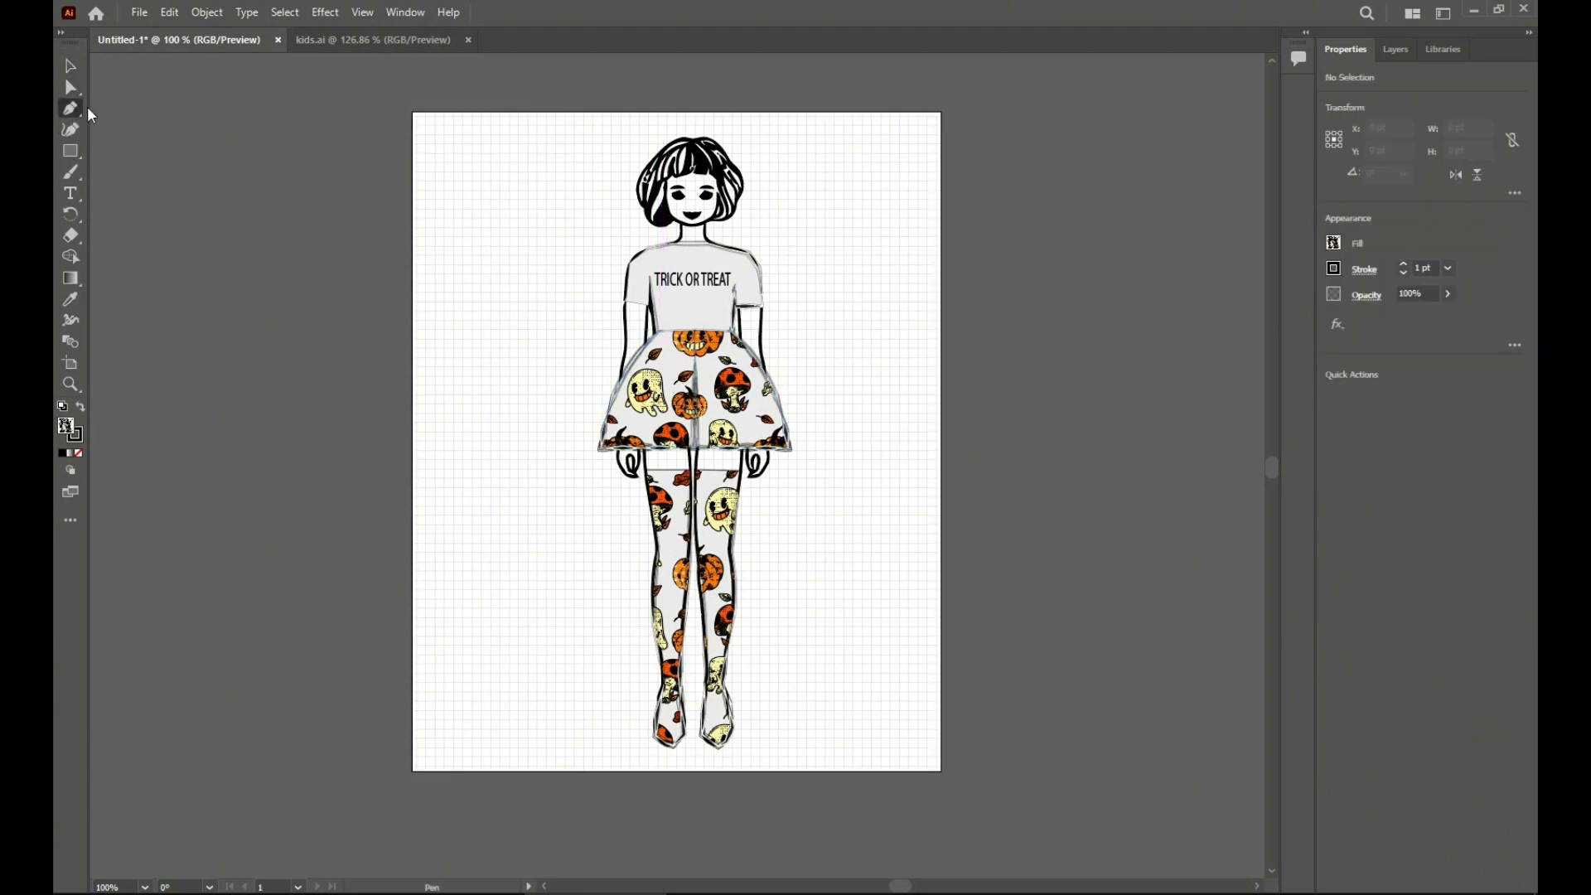
pyautogui.click(660, 331)
pyautogui.click(730, 332)
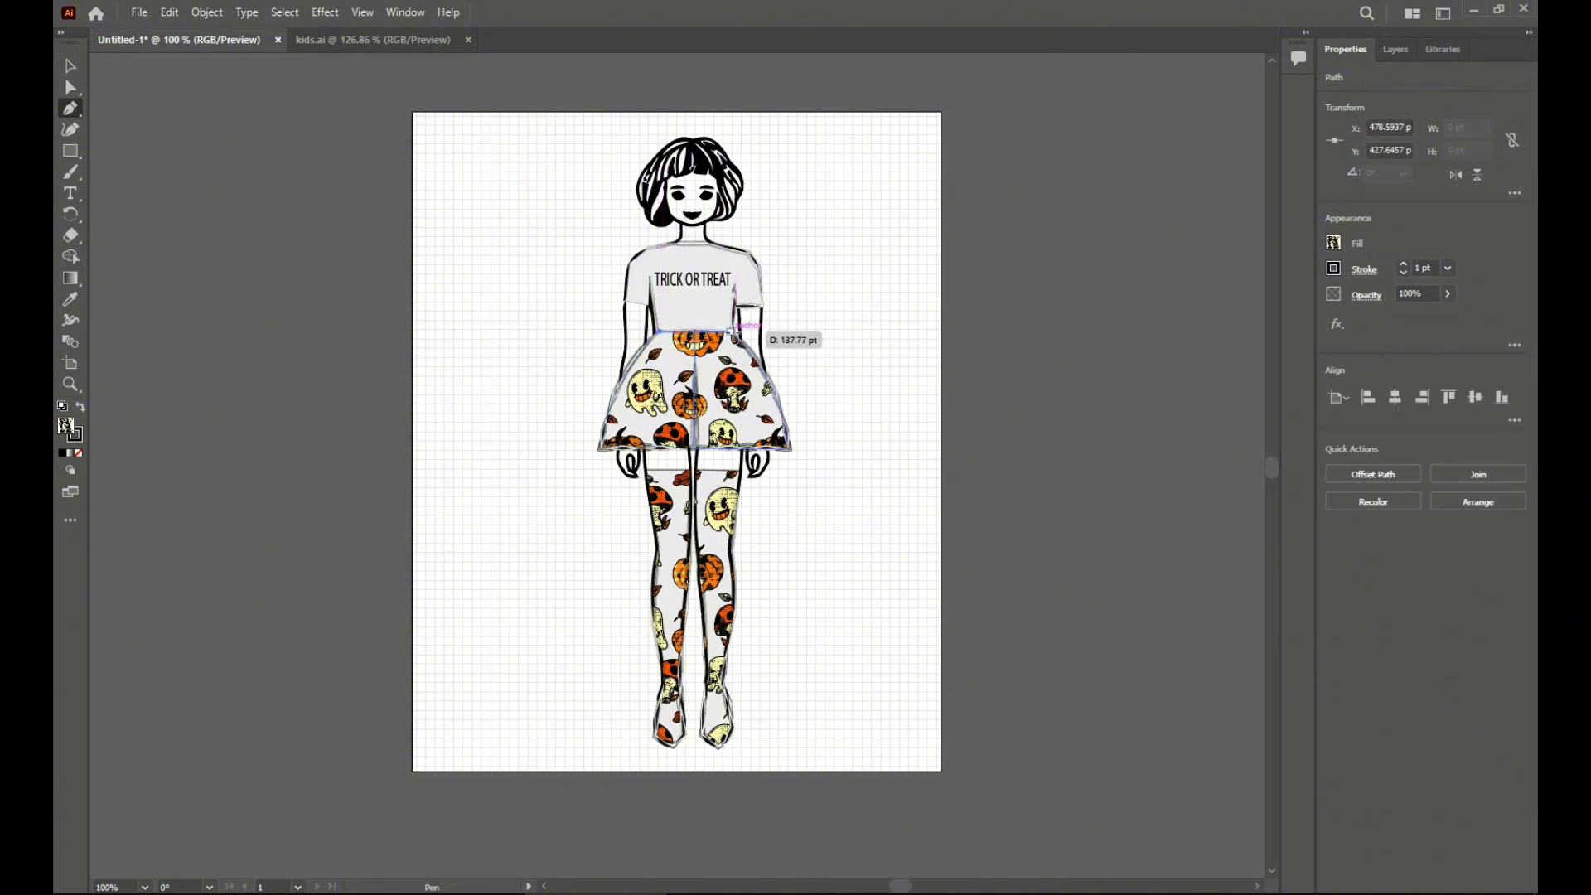
pyautogui.click(72, 67)
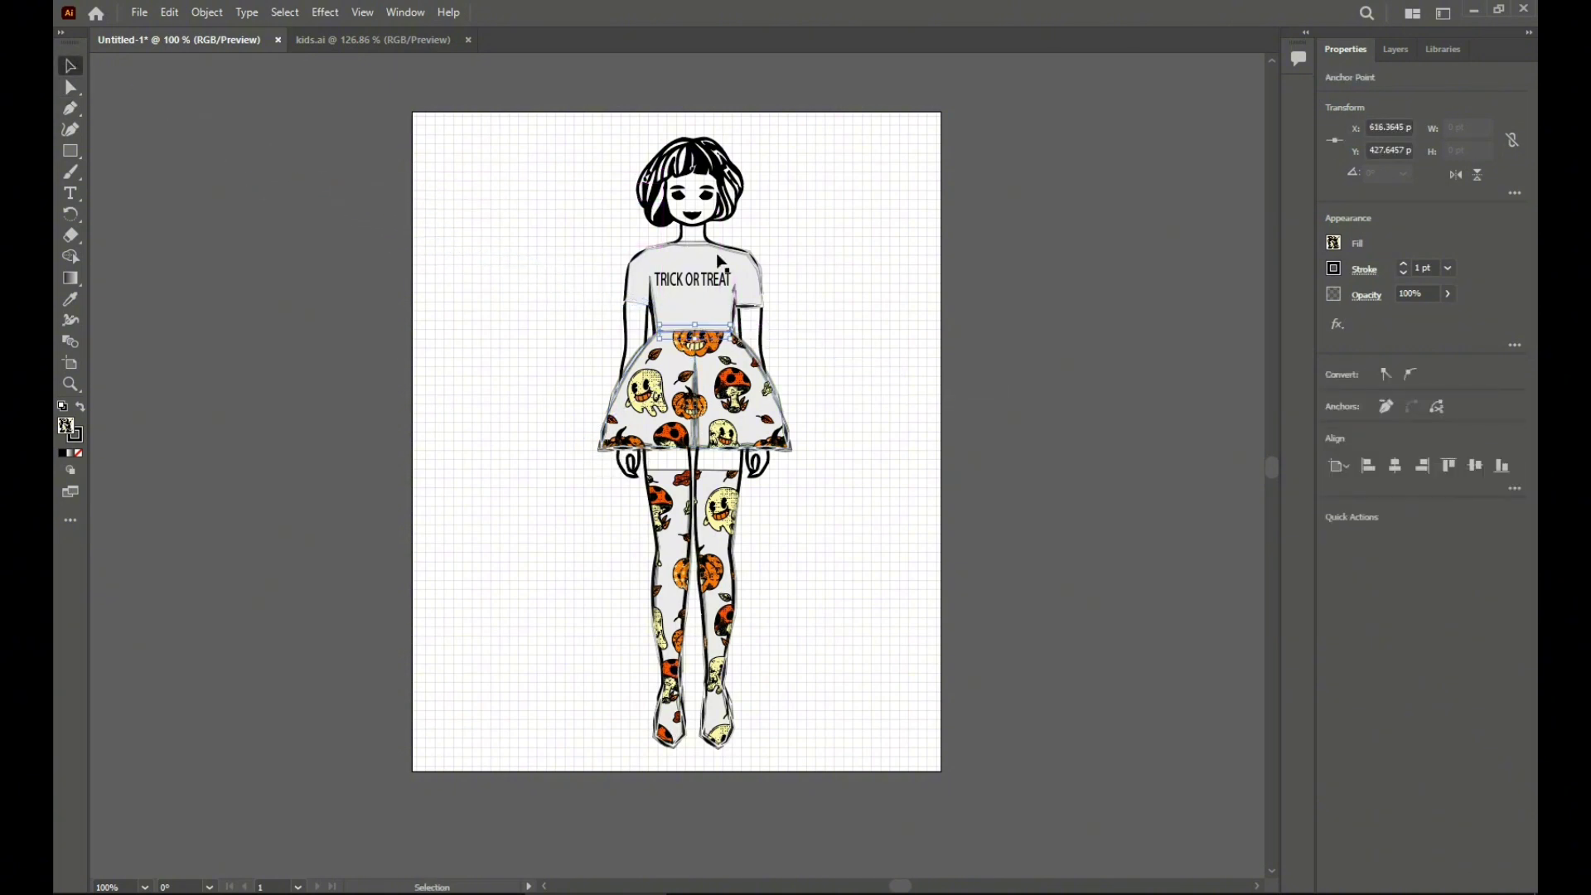
# Reopen the brushes and try to apply the ornamental divider brush to the line at the skirt's waist
pyautogui.click(405, 12)
pyautogui.click(619, 804)
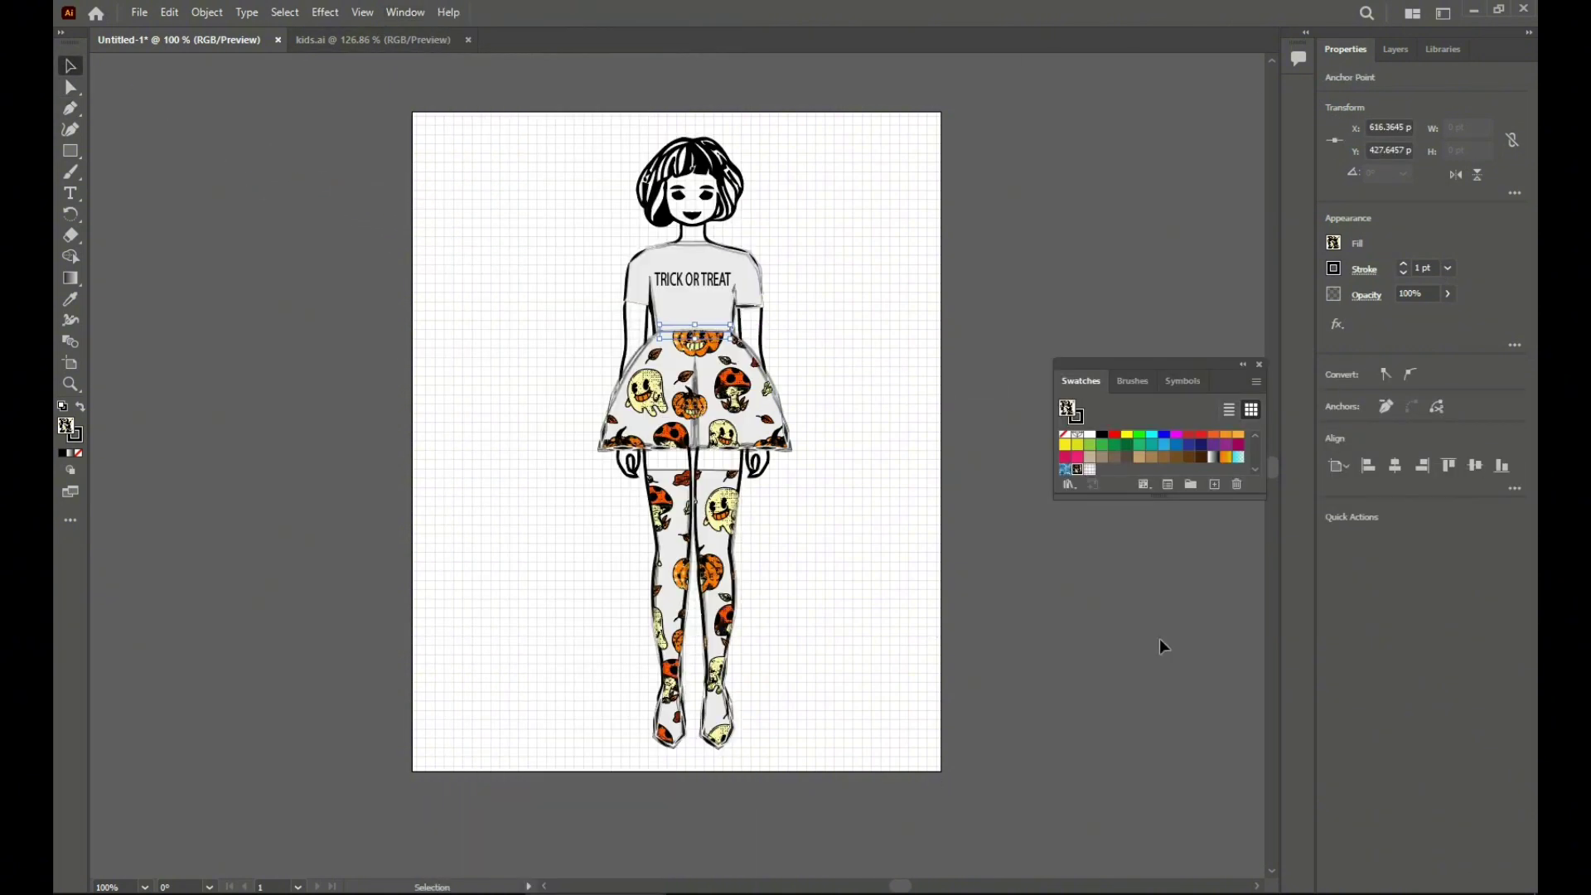
pyautogui.click(1071, 485)
pyautogui.click(1152, 522)
pyautogui.click(1132, 381)
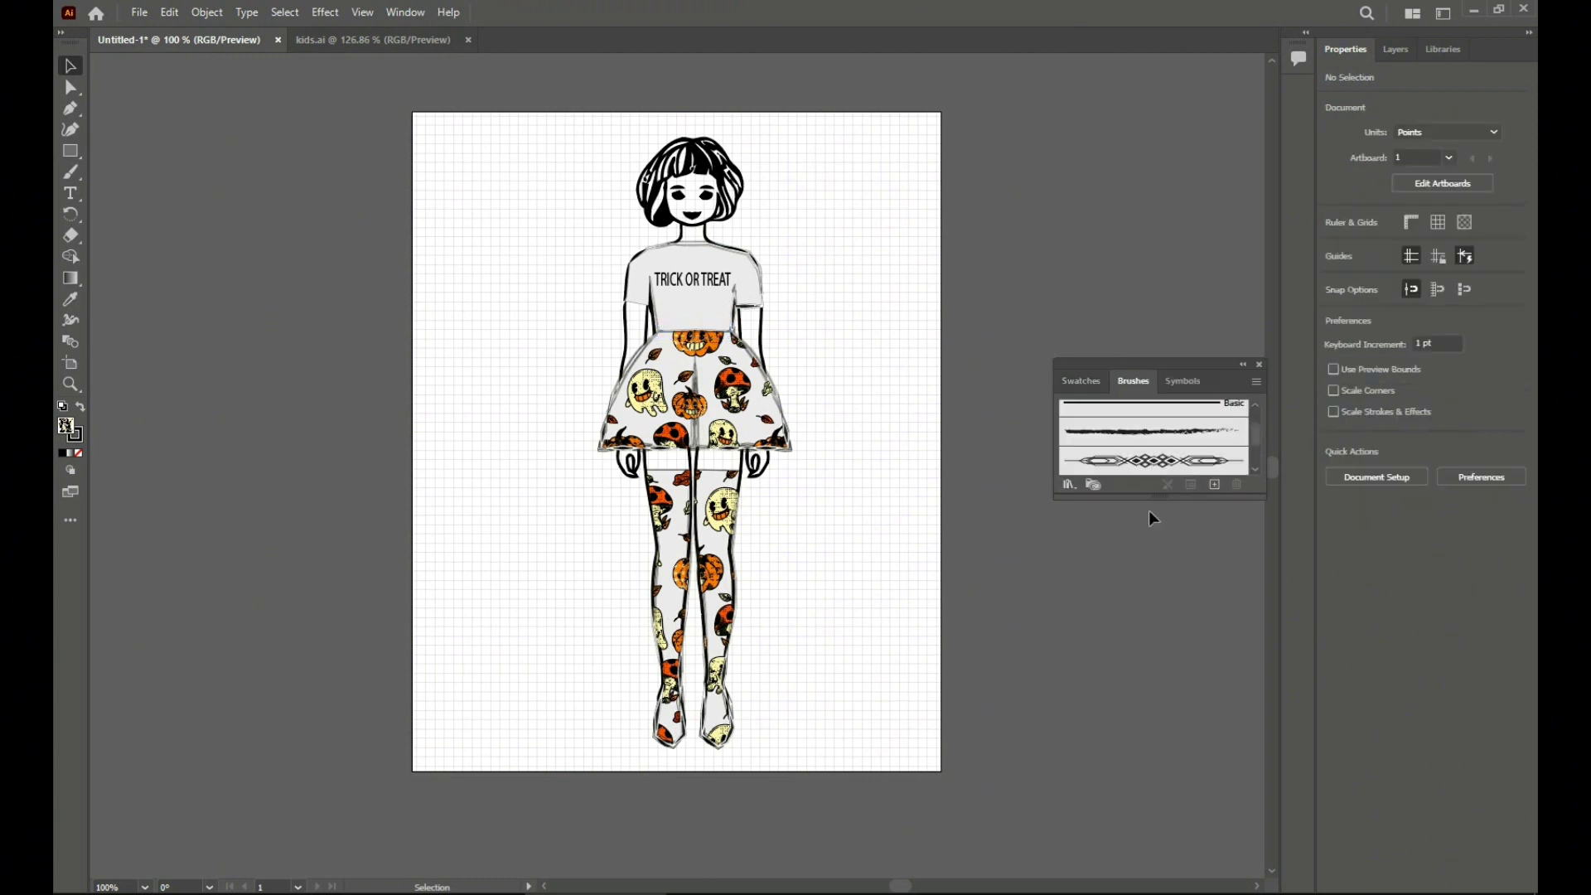
pyautogui.click(1159, 465)
pyautogui.click(720, 334)
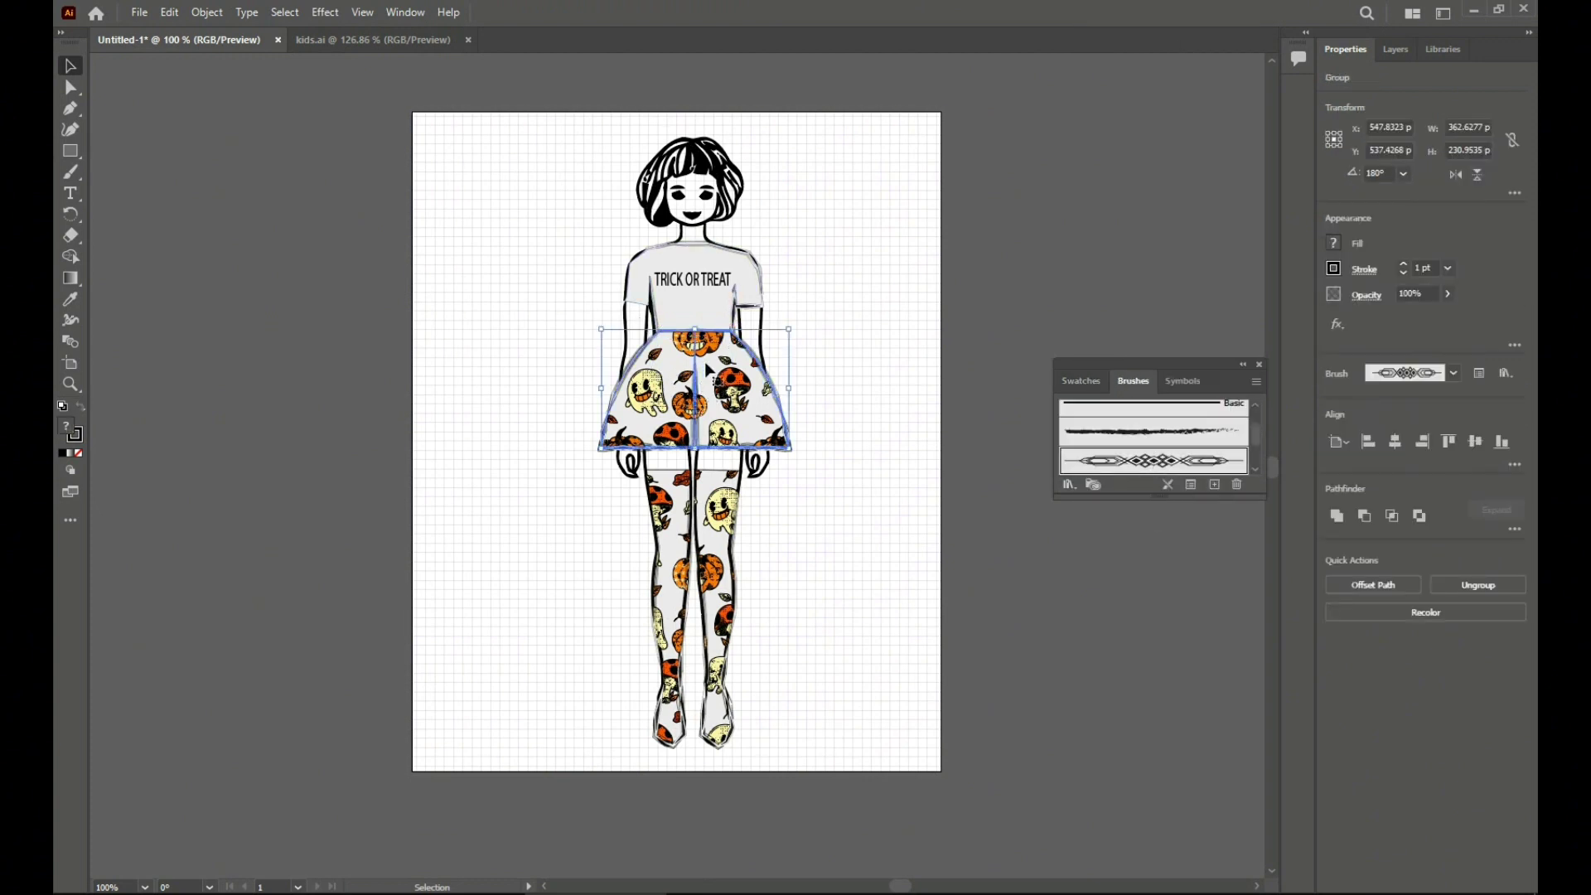
pyautogui.click(1016, 331)
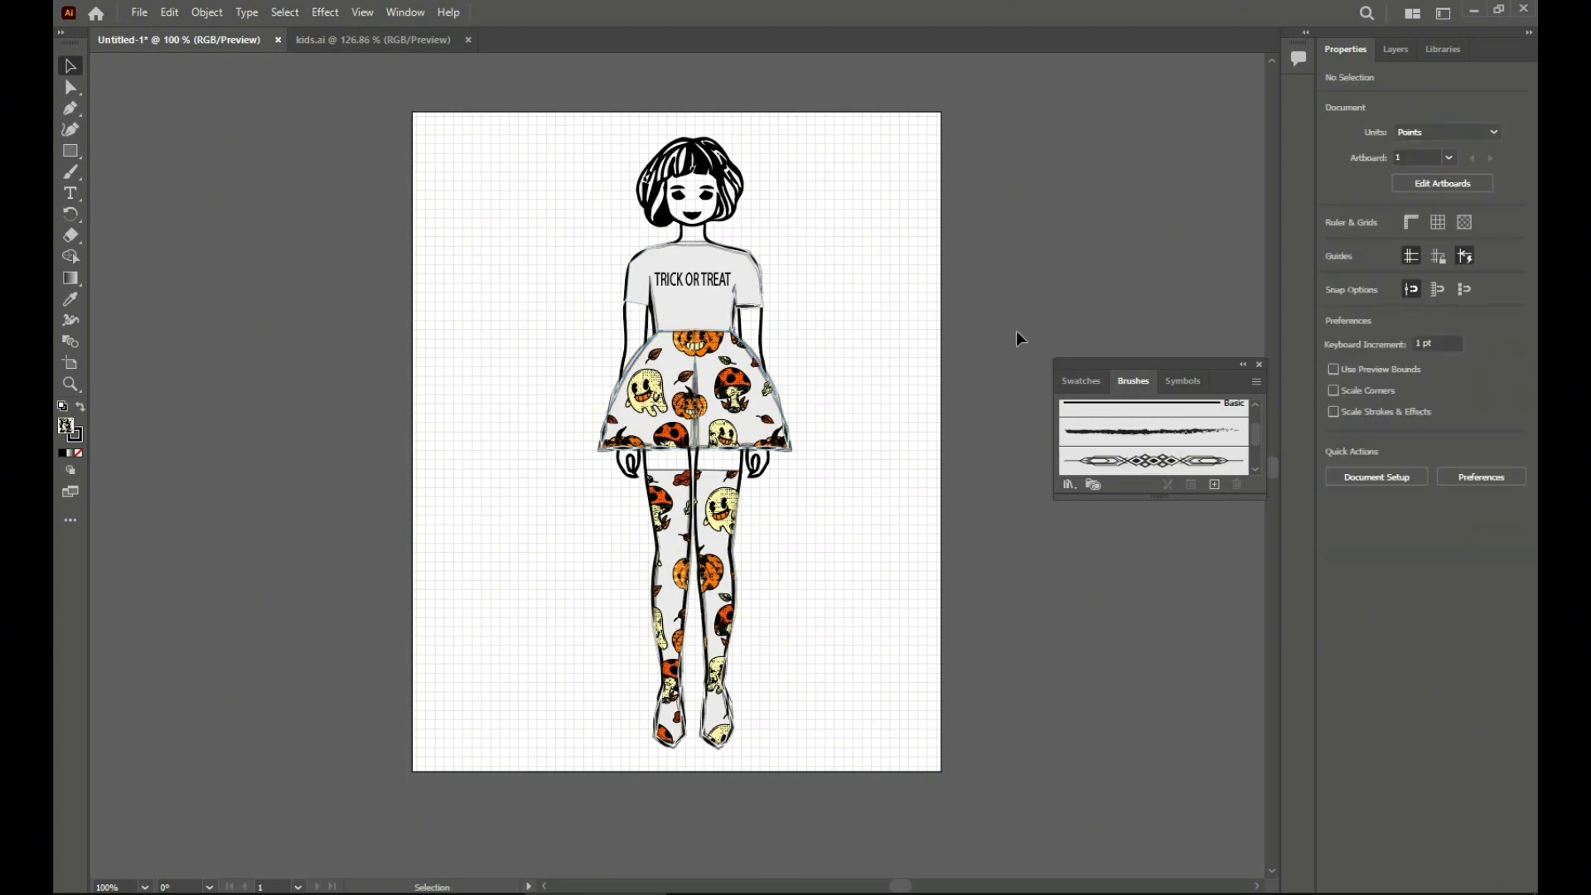
# Draw a belt rectangle about 151 by 12.5 pt across the waist, using the top's fill and the ornamental brush outline
pyautogui.click(744, 302)
pyautogui.click(238, 241)
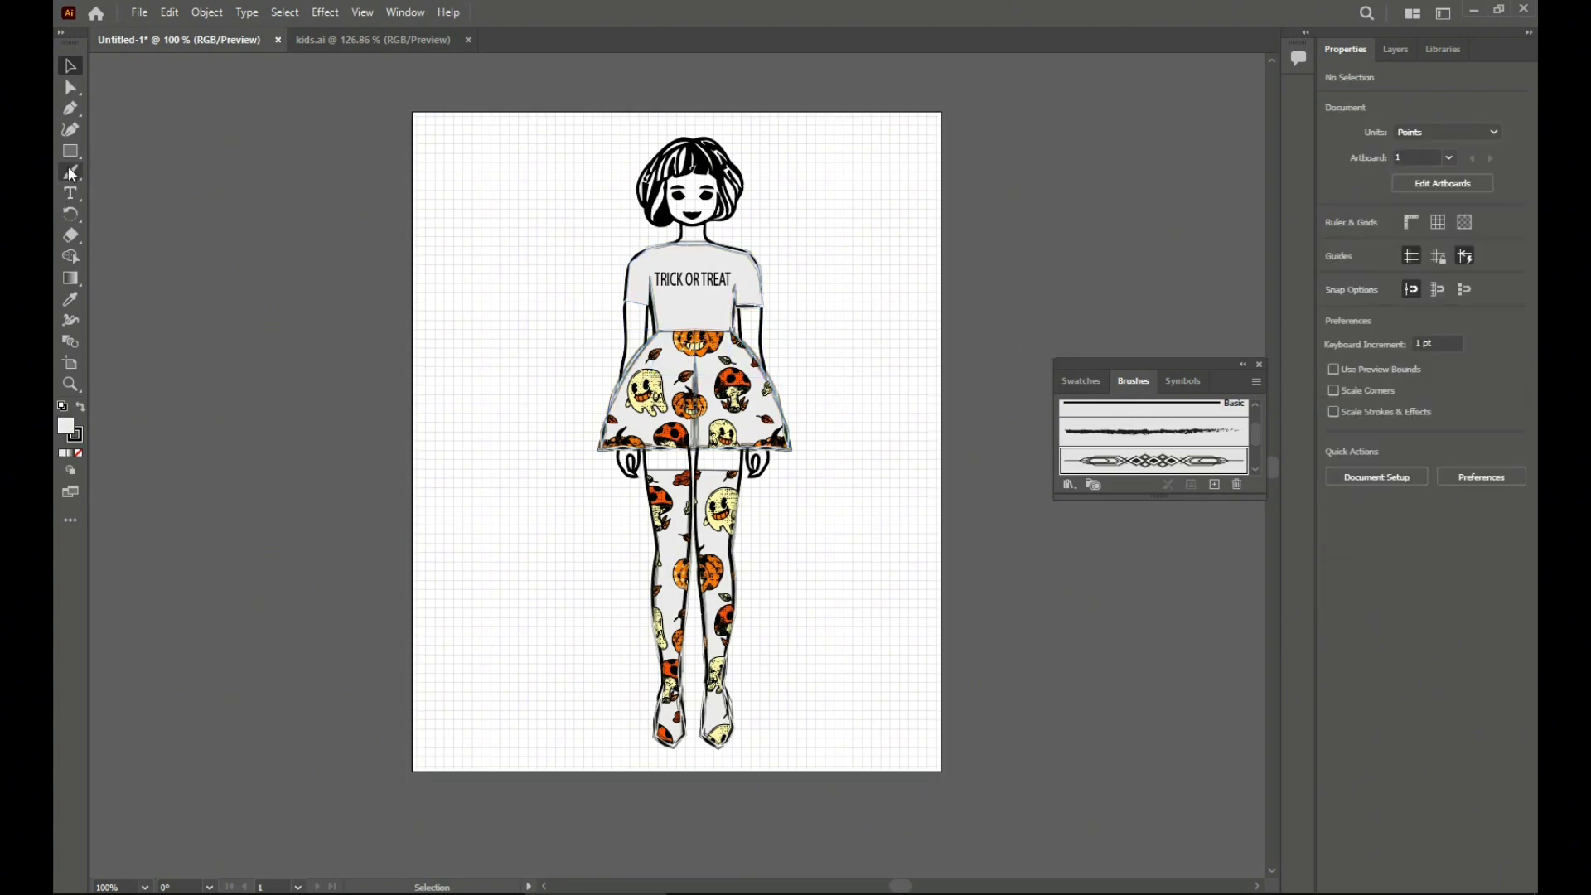
pyautogui.click(71, 152)
pyautogui.moveTo(204, 305); pyautogui.dragTo(729, 340)
pyautogui.press('v')
pyautogui.click(1077, 463)
pyautogui.press('Right')
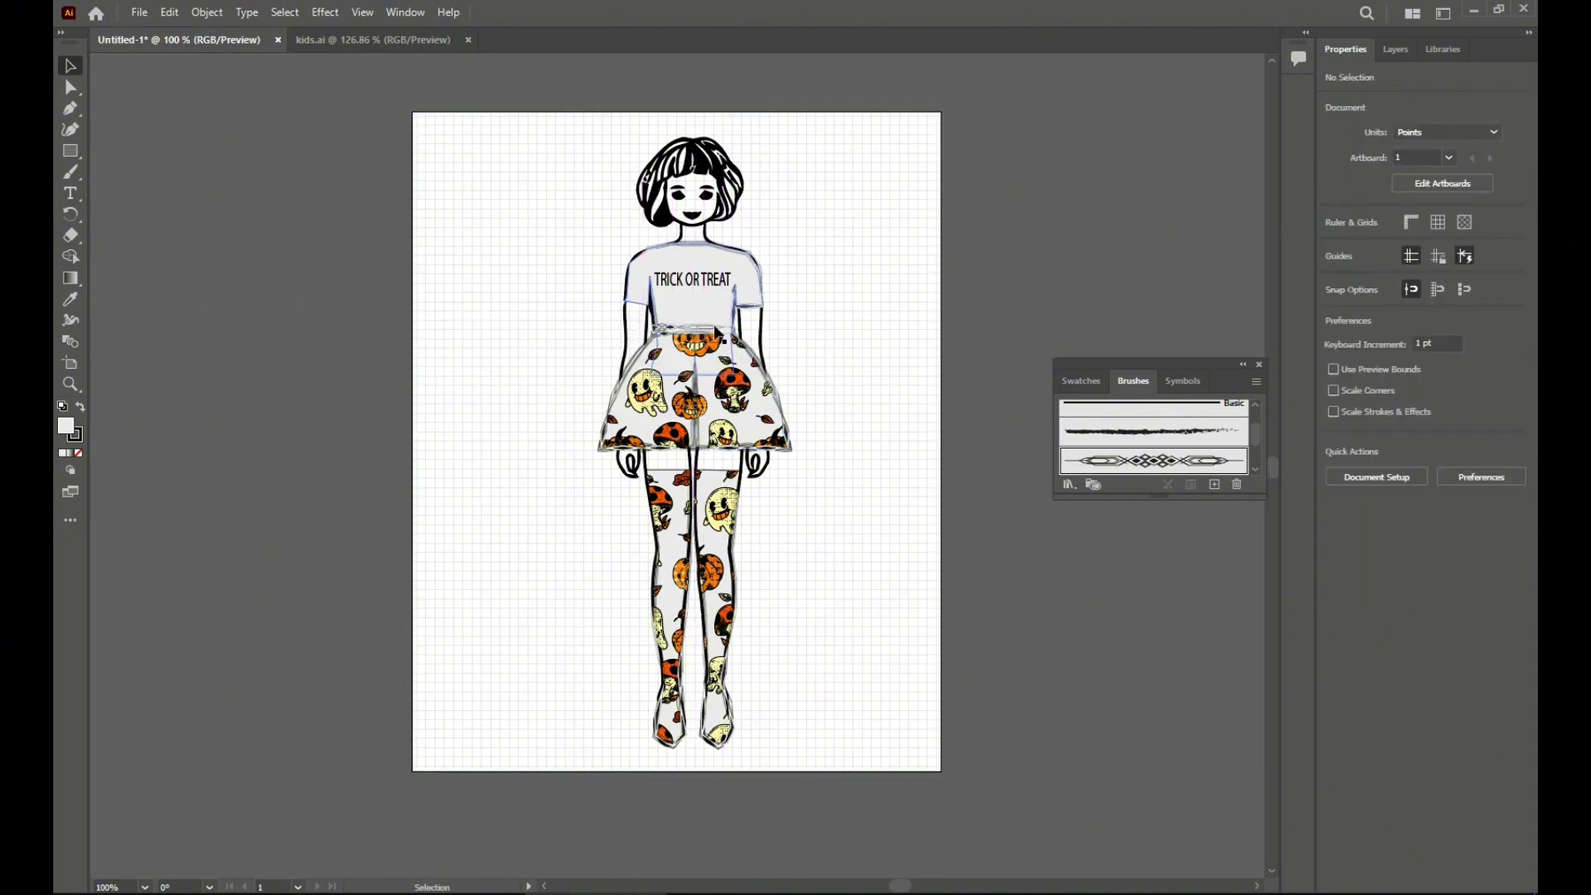
# Change the belt rectangle's fill colour to black, 000000
pyautogui.doubleClick(67, 429)
pyautogui.moveTo(611, 585); pyautogui.dragTo(572, 614)
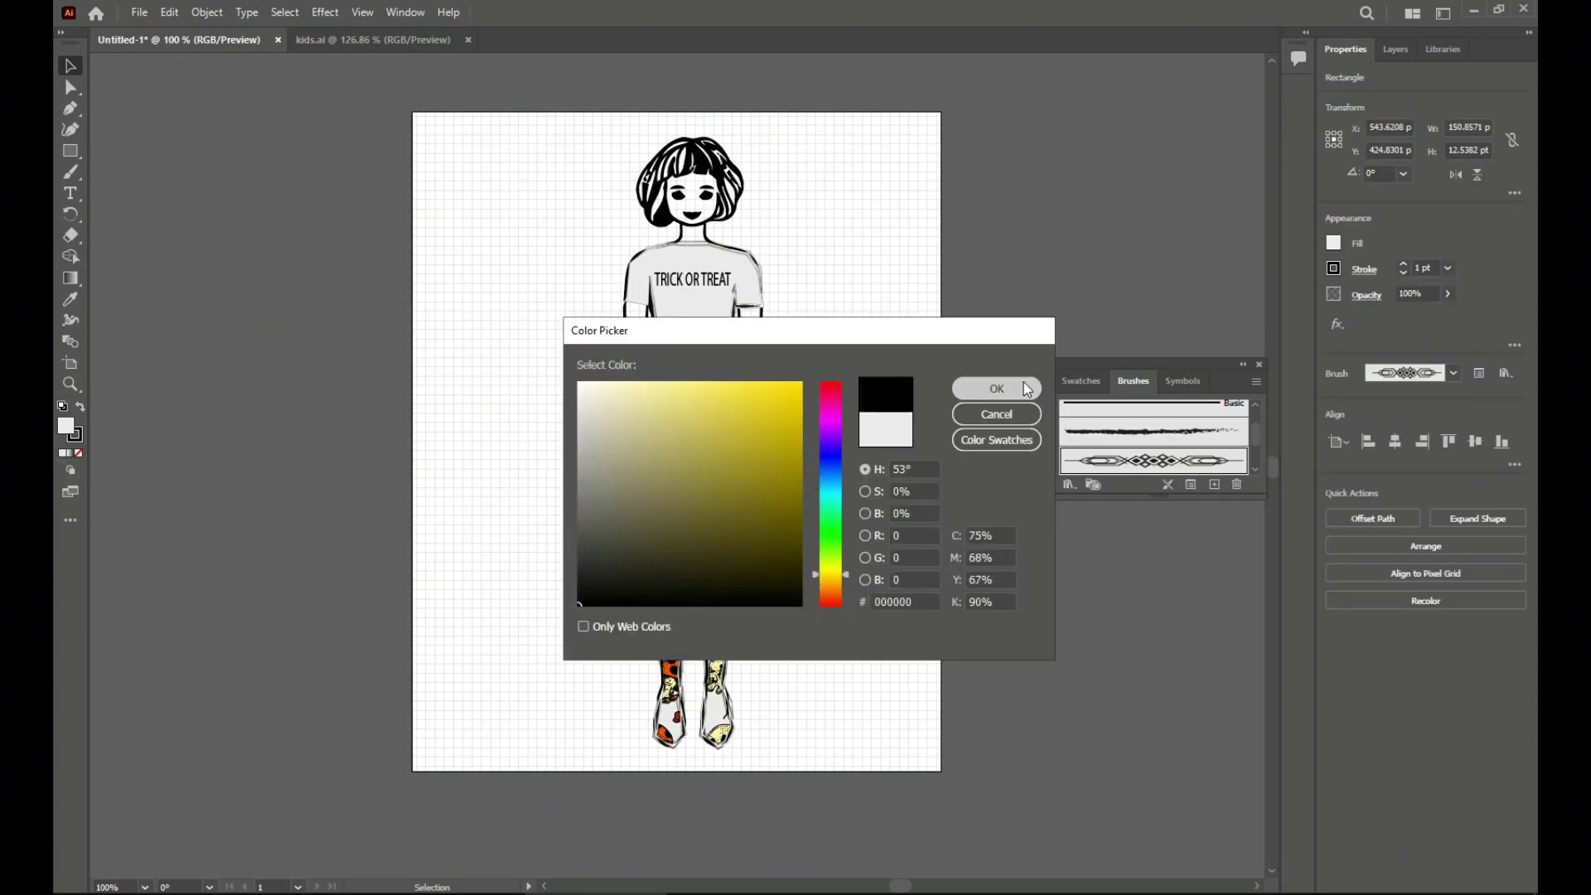
pyautogui.click(1026, 390)
pyautogui.click(292, 362)
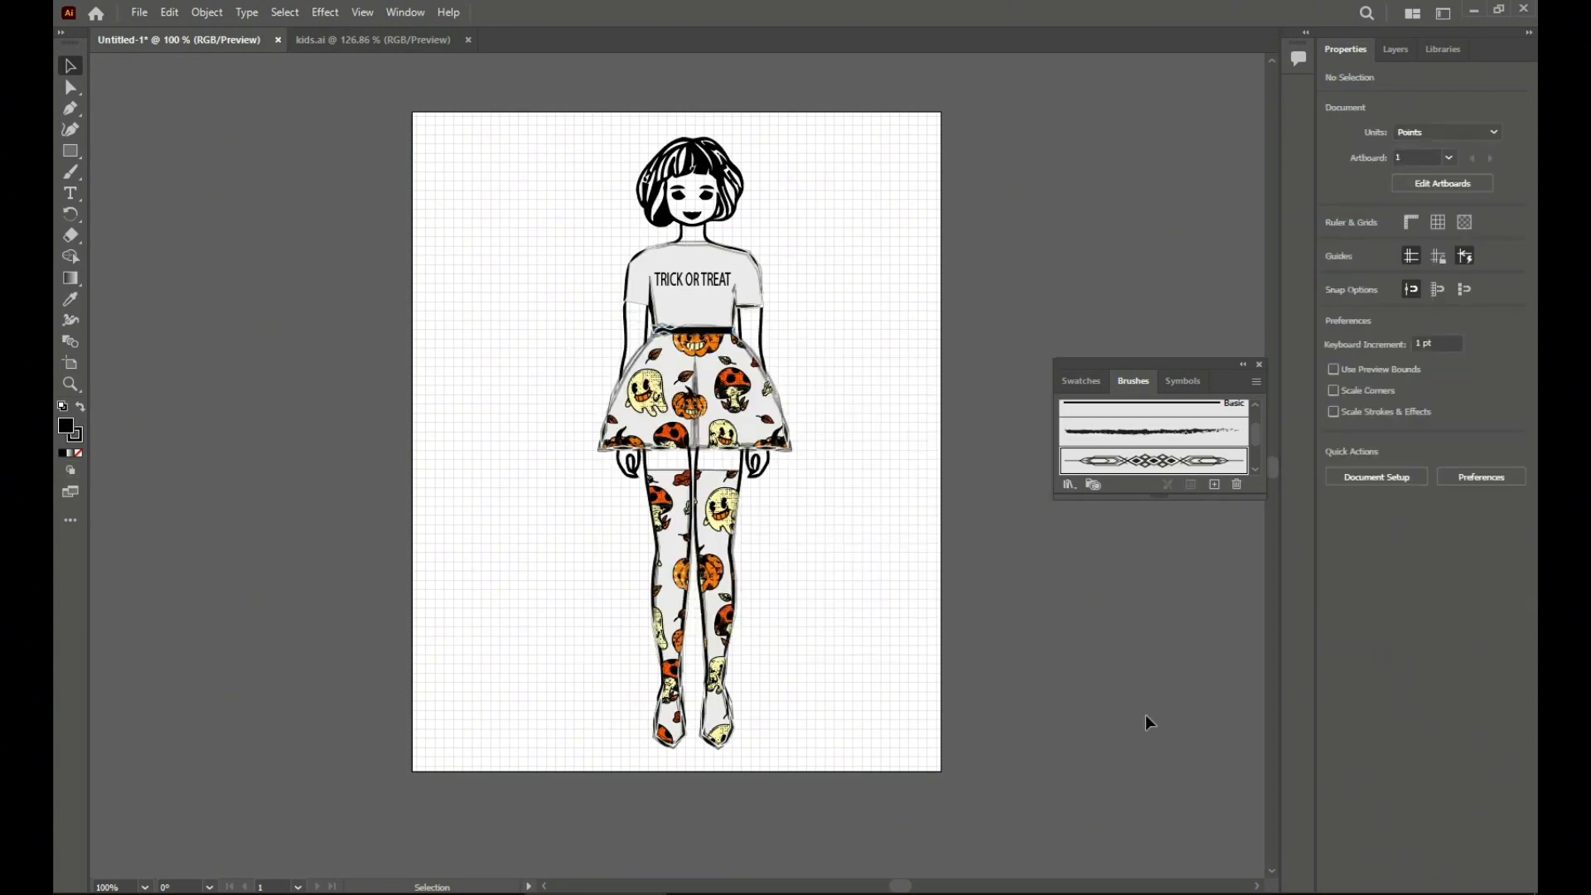
# Duplicate the black belt rectangle and turn the copy by 180°
pyautogui.click(721, 331)
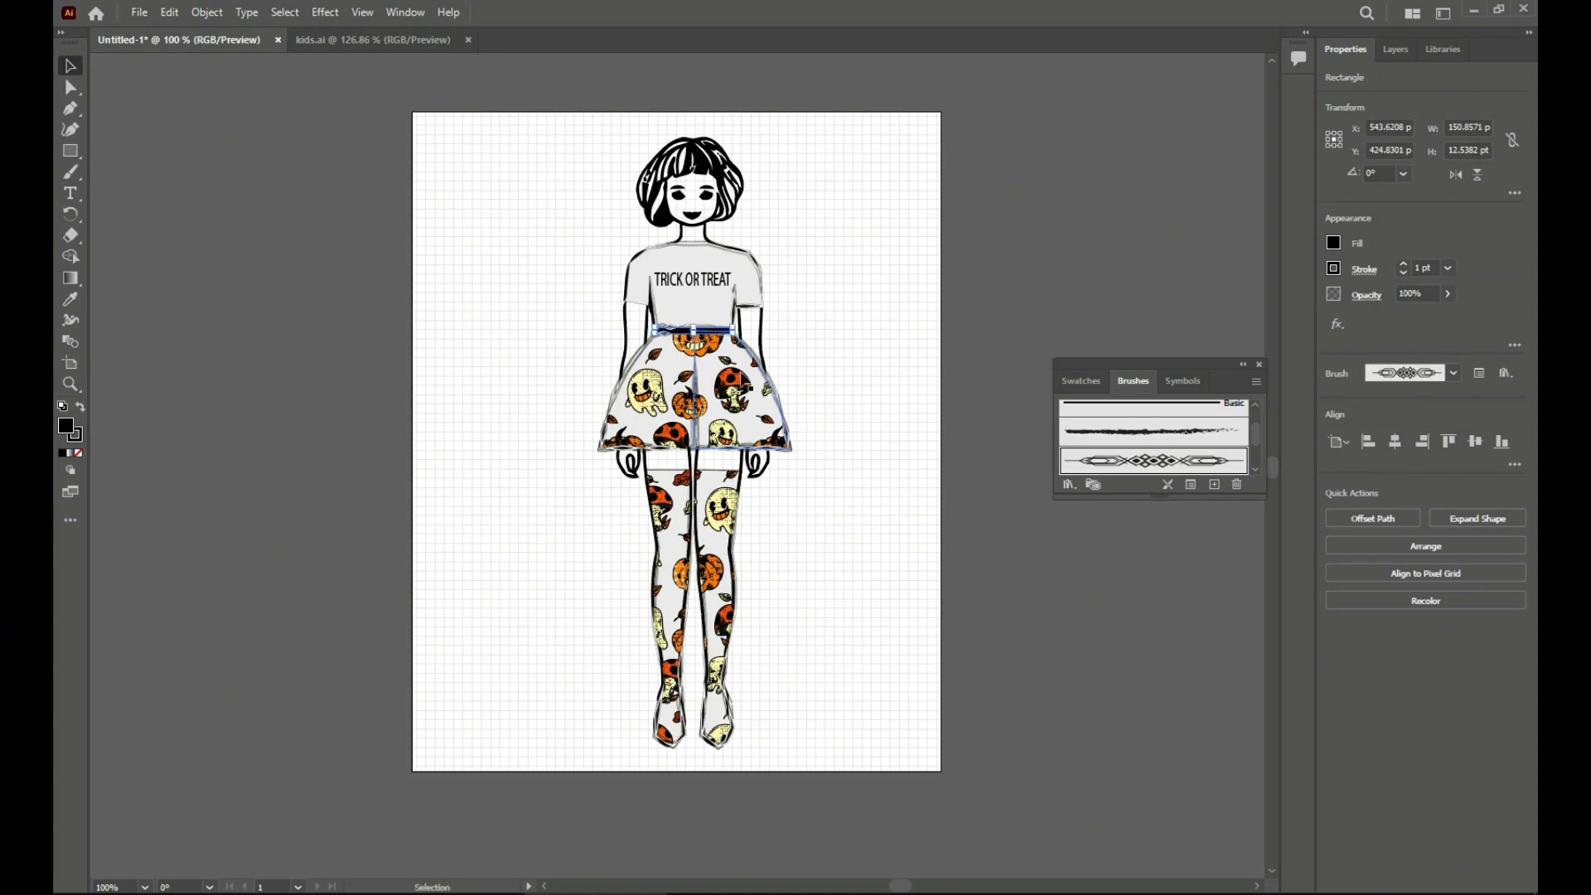
pyautogui.hotkey('ctrl', 'v')
pyautogui.rightClick(710, 468)
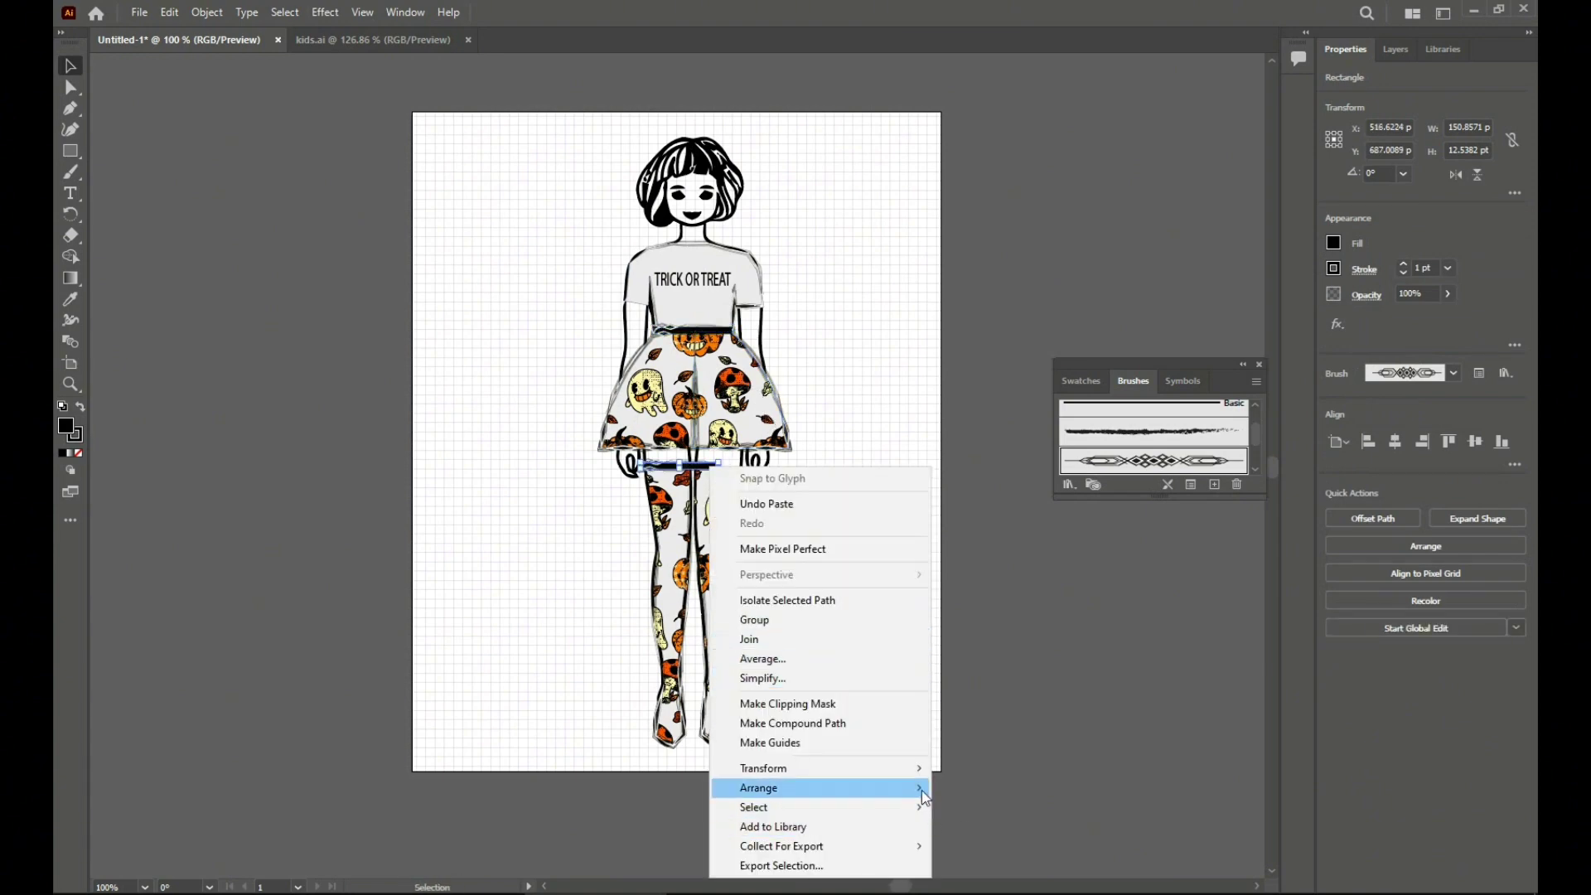
pyautogui.moveTo(911, 768)
pyautogui.click(1017, 668)
pyautogui.click(817, 611)
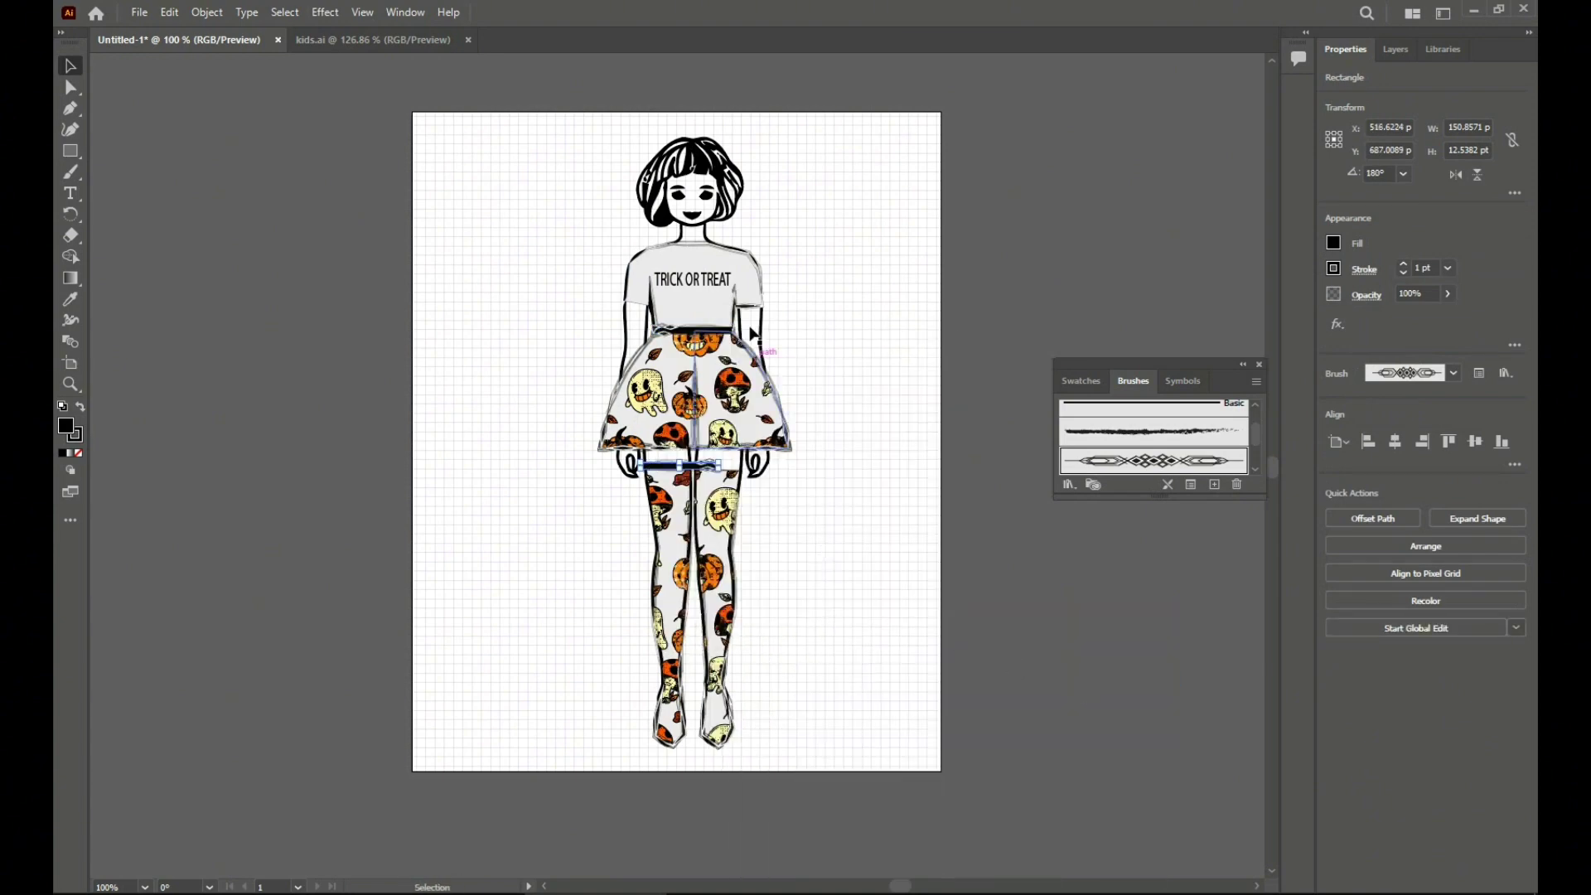
# Place the turned copy over the undecorated end of the belt, shorten it to about 97 pt and fine-tune its position
pyautogui.moveTo(719, 461)
pyautogui.mouseDown()
pyautogui.moveTo(702, 414)
pyautogui.moveTo(711, 331)
pyautogui.moveTo(688, 330)
pyautogui.mouseUp()
pyautogui.hotkey('ctrl', 'z')
pyautogui.hotkey('ctrl', 'z')
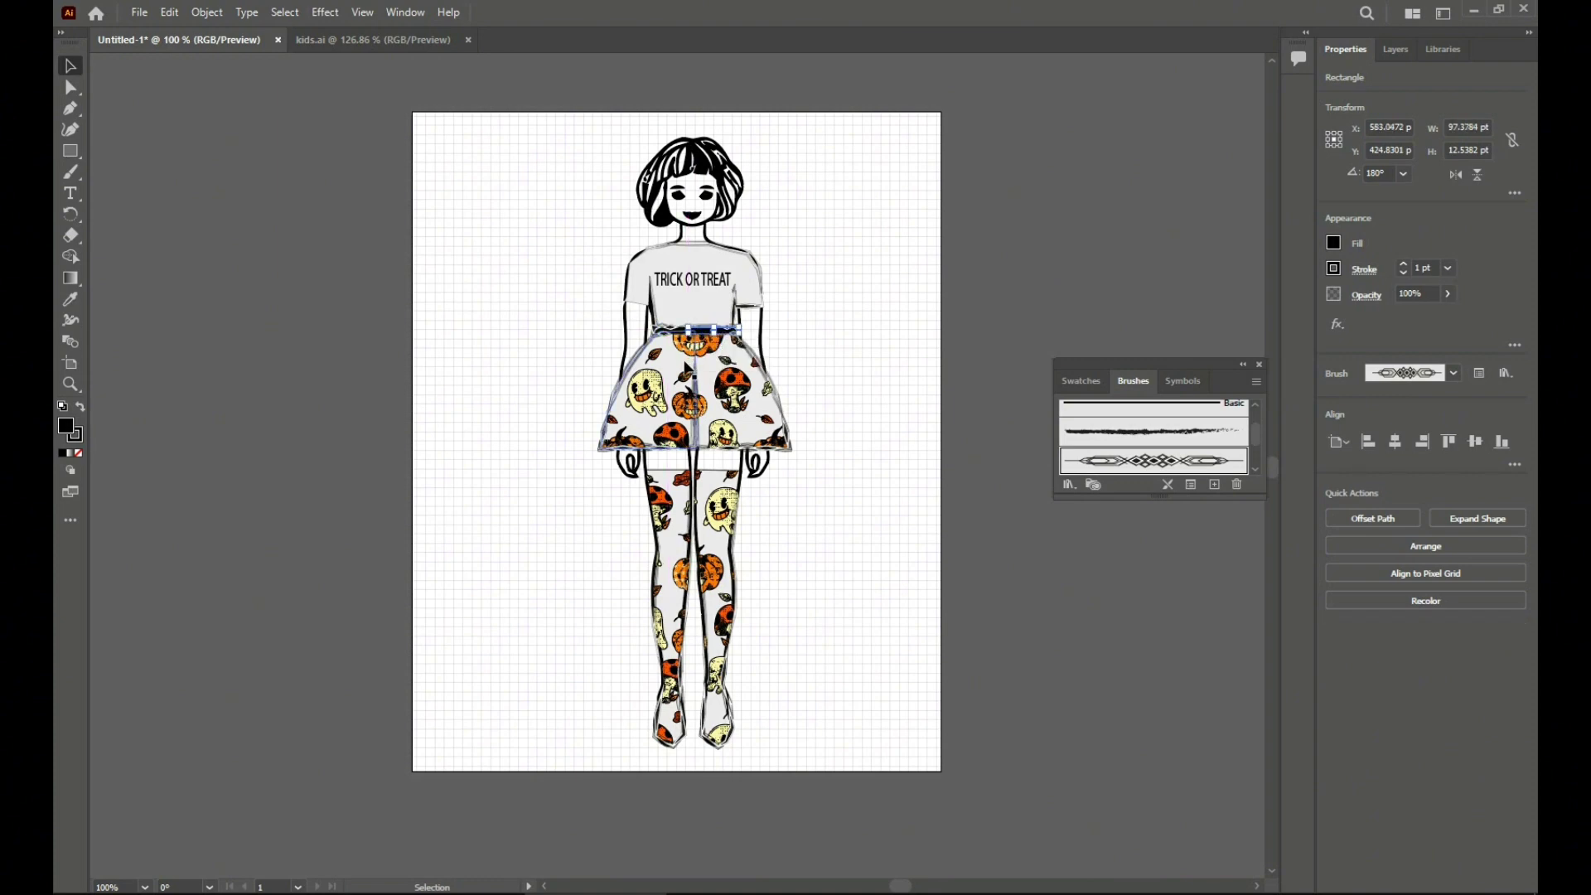
pyautogui.click(899, 685)
pyautogui.click(734, 332)
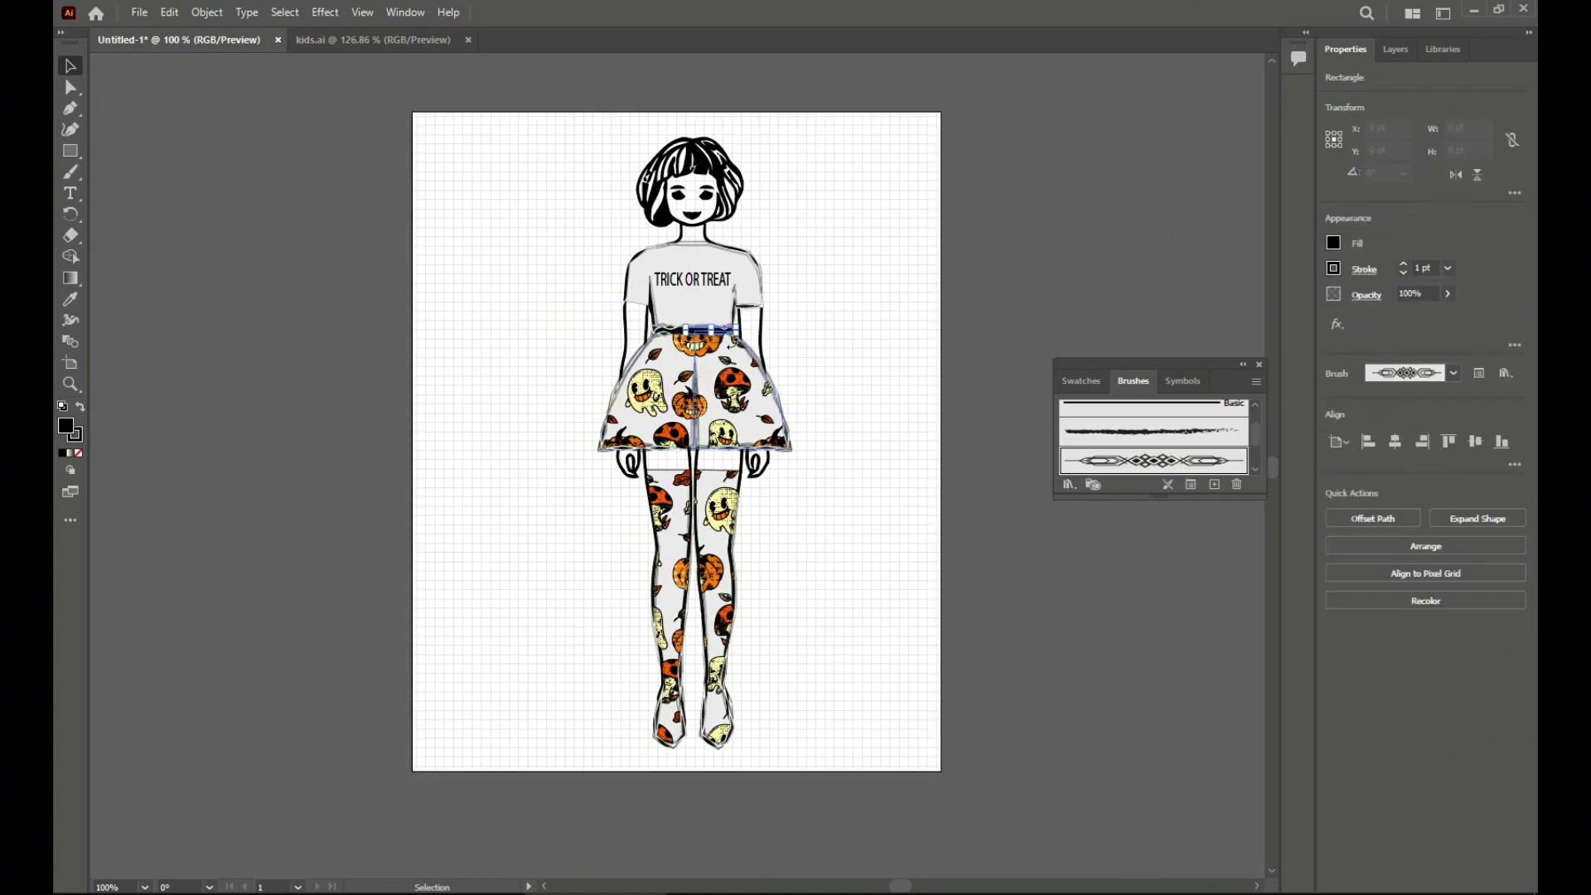
pyautogui.click(1085, 587)
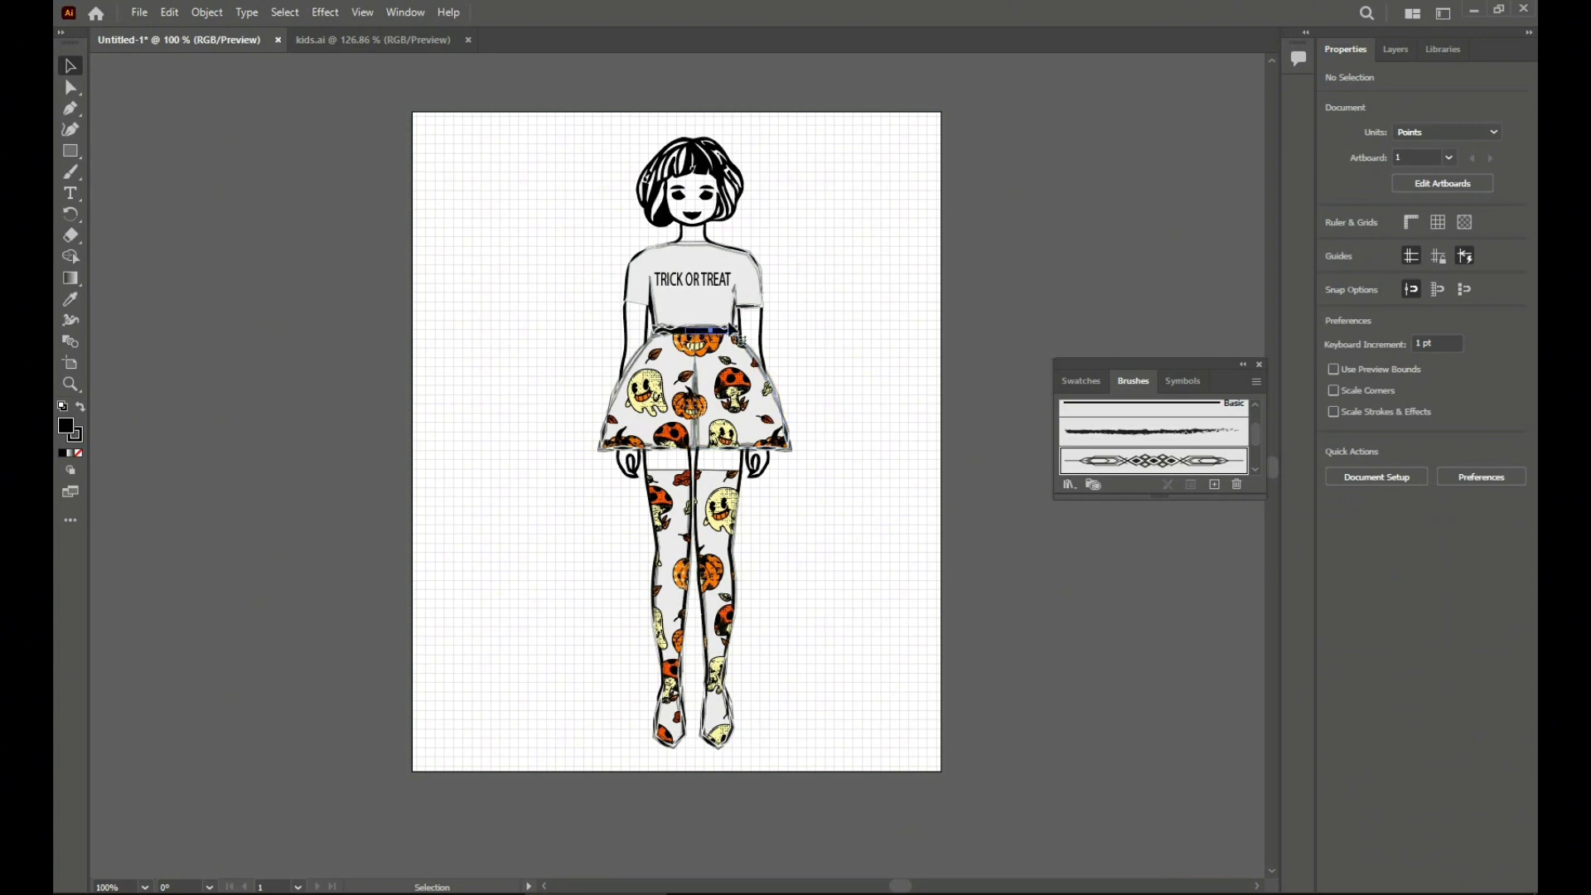
pyautogui.click(732, 329)
pyautogui.click(1012, 764)
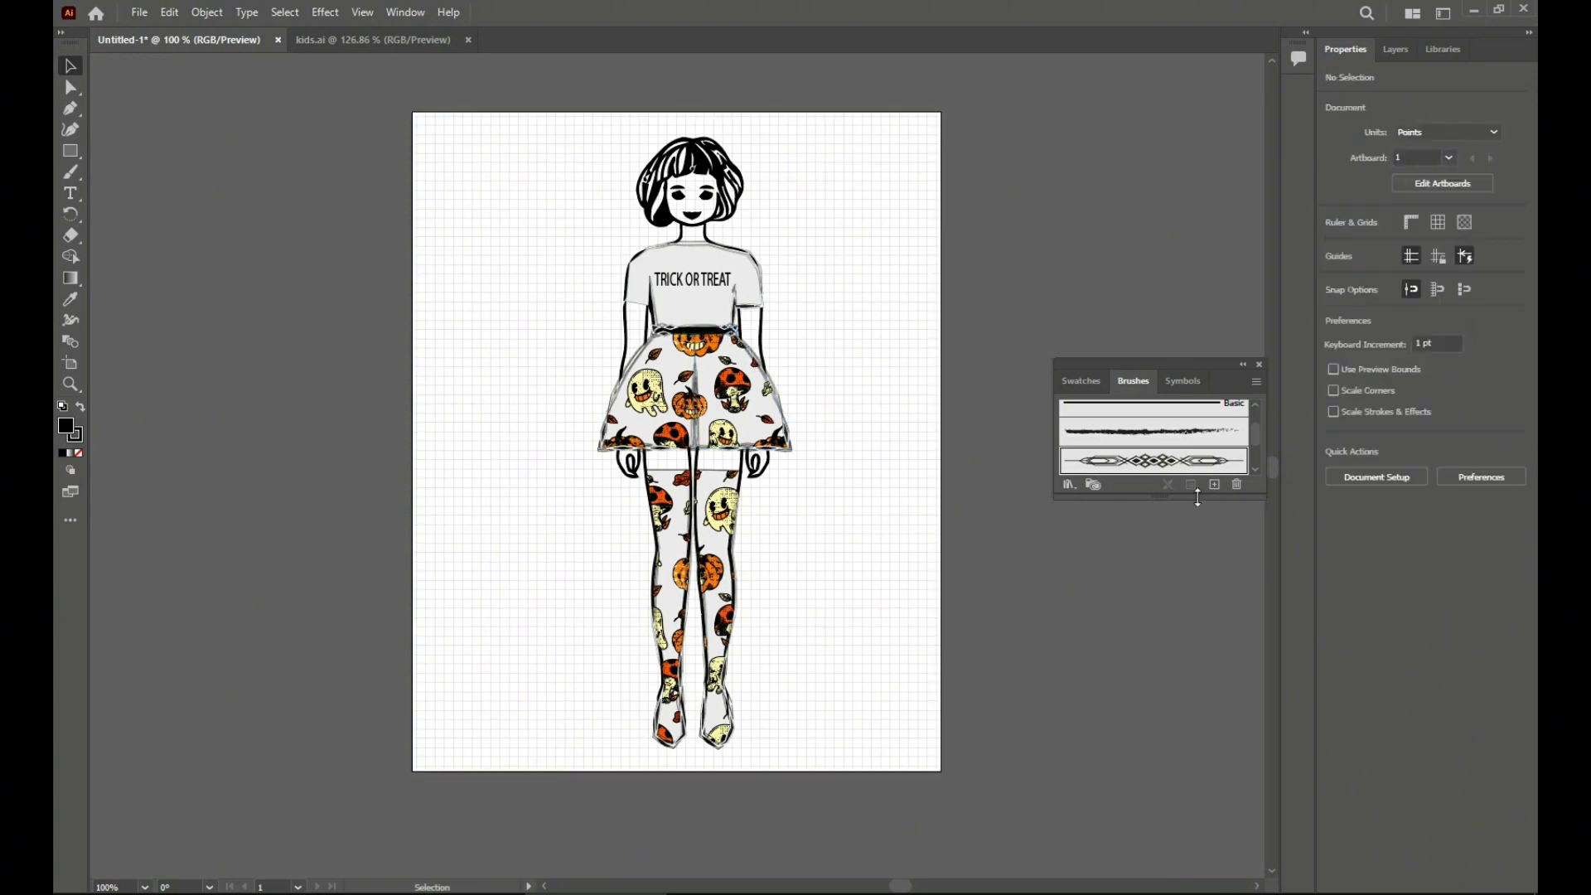